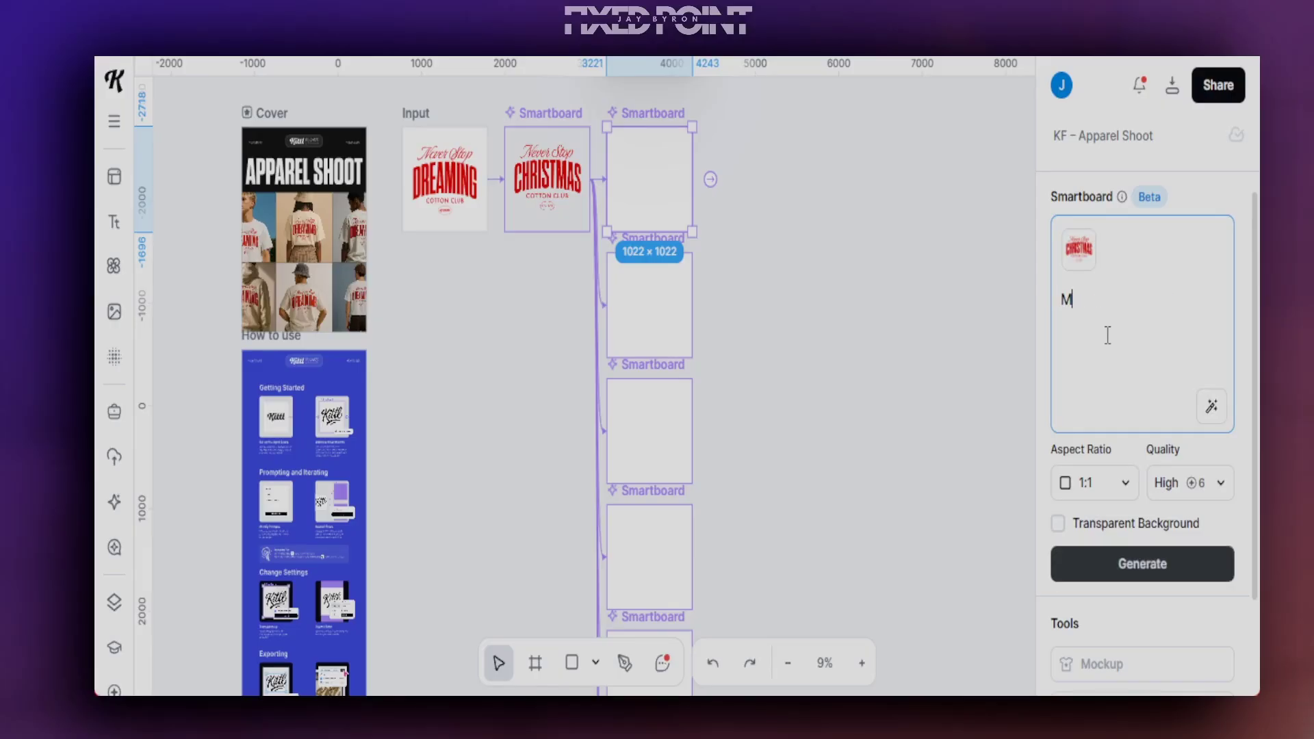
Replace the old Smartboard prompt text with 'make this about Christmas'
{"action": "key", "text": "BackSpace"}
{"action": "key", "text": "BackSpace"}
{"action": "key", "text": "BackSpace"}
{"action": "key", "text": "BackSpace"}
{"action": "key", "text": "BackSpace"}
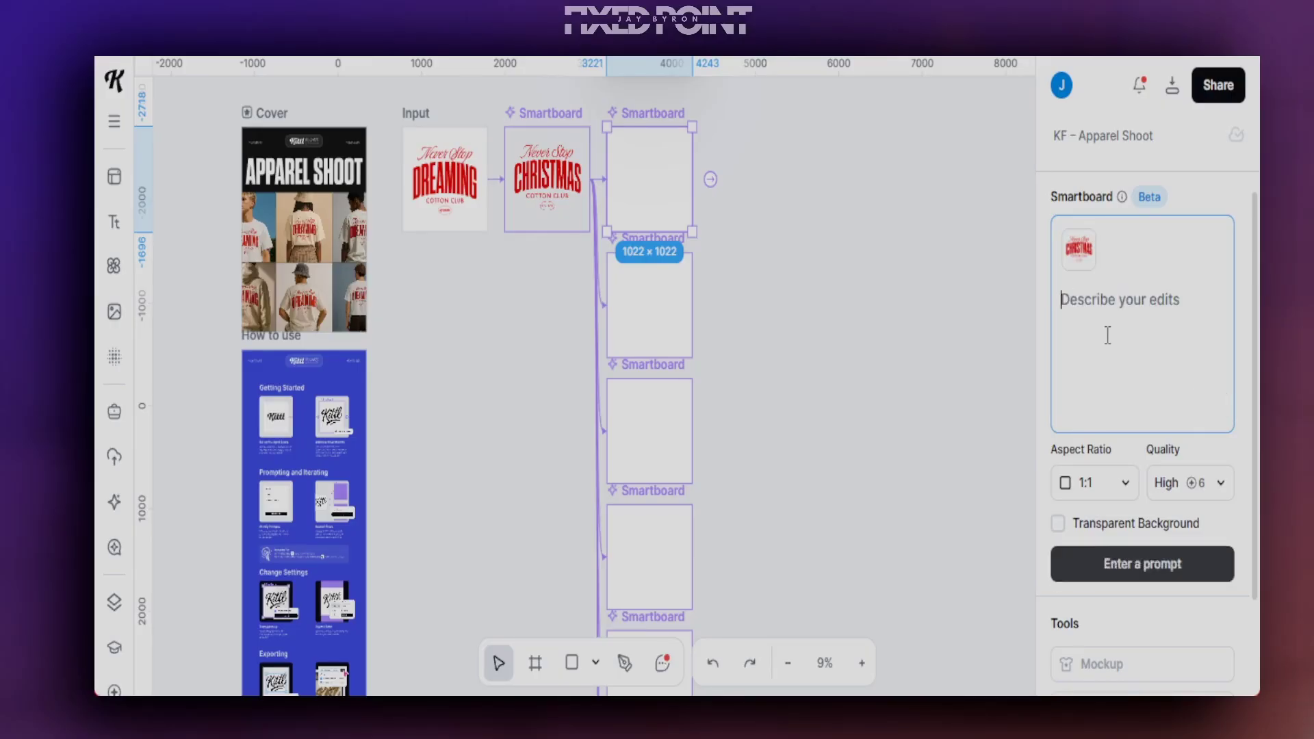
{"action": "type", "text": "turn"}
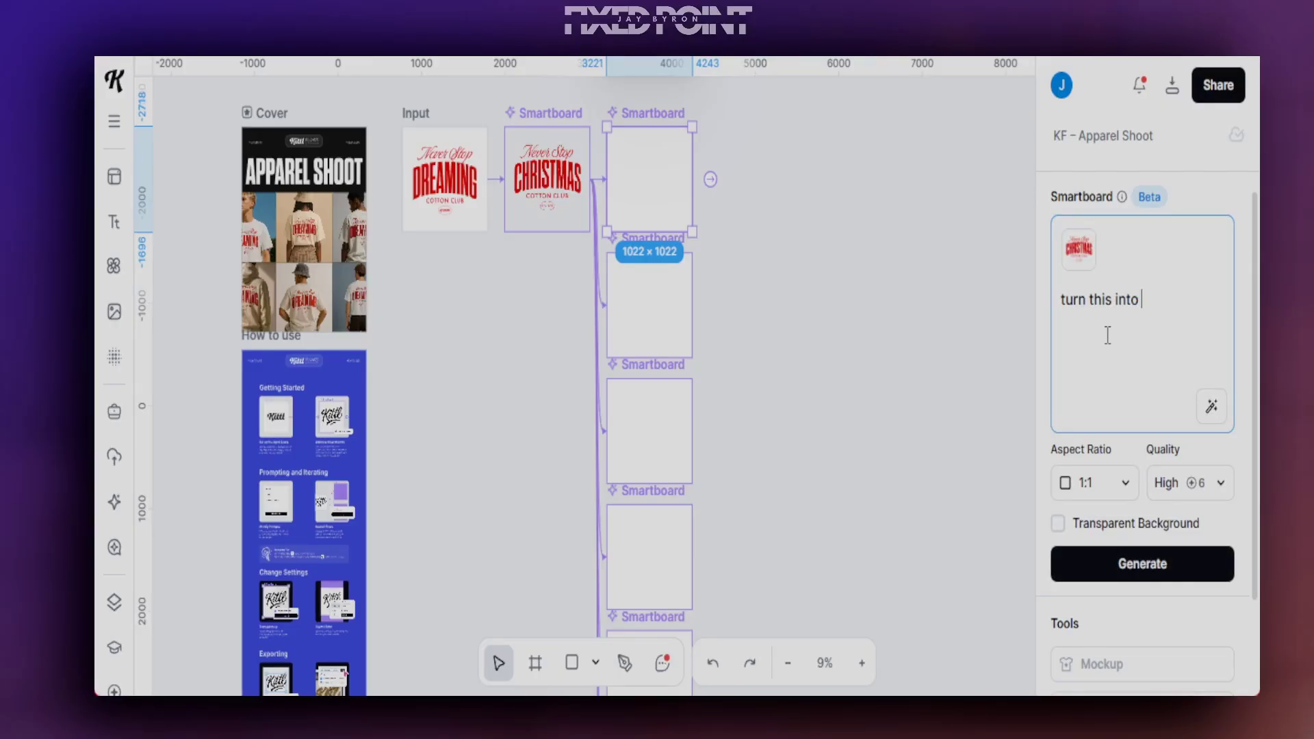
{"action": "type", "text": " this i"}
{"action": "key", "text": "BackSpace"}
{"action": "key", "text": "BackSpace"}
{"action": "key", "text": "BackSpace"}
{"action": "key", "text": "BackSpace"}
{"action": "key", "text": "BackSpace"}
{"action": "key", "text": "BackSpace"}
{"action": "key", "text": "BackSpace"}
{"action": "key", "text": "BackSpace"}
{"action": "key", "text": "BackSpace"}
{"action": "key", "text": "BackSpace"}
{"action": "key", "text": "BackSpace"}
{"action": "type", "text": "make t"}
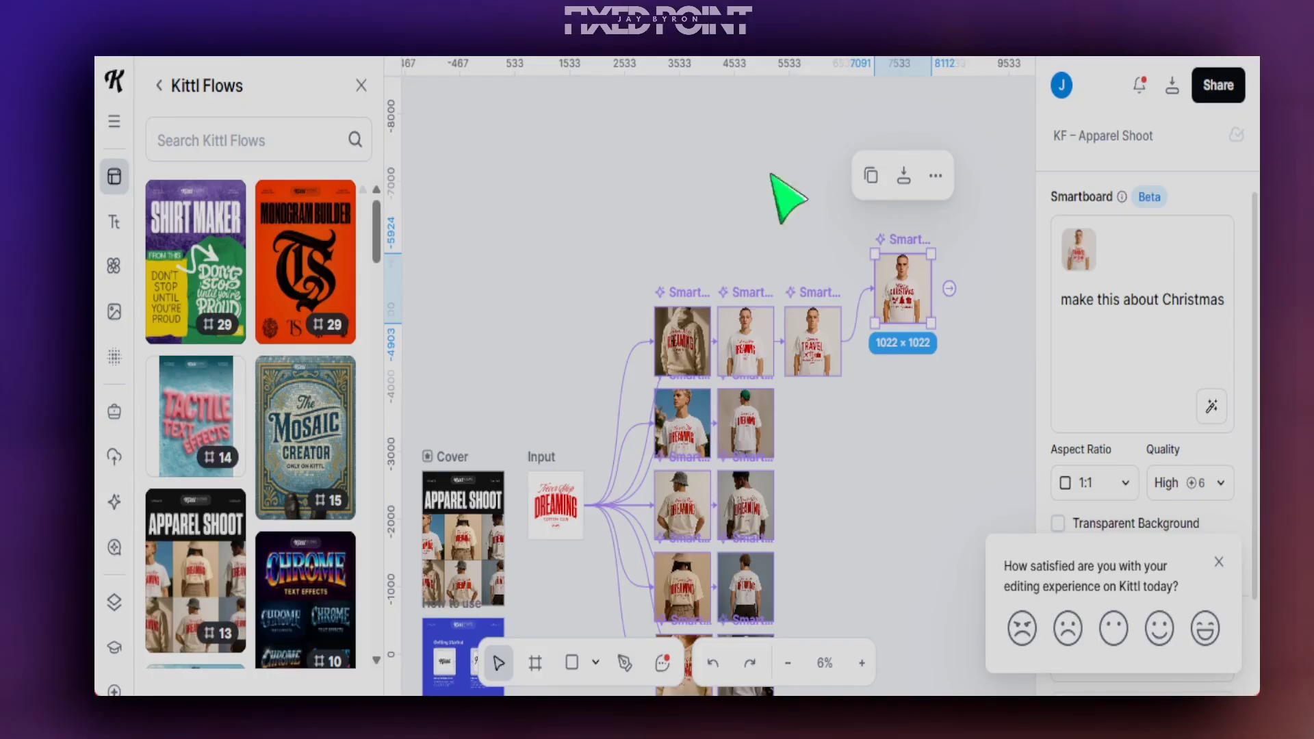
{"action": "scroll", "coordinate": [514, 455], "scroll_direction": "down", "scroll_amount": 5}
{"action": "scroll", "coordinate": [561, 493], "scroll_direction": "up", "scroll_amount": 4}
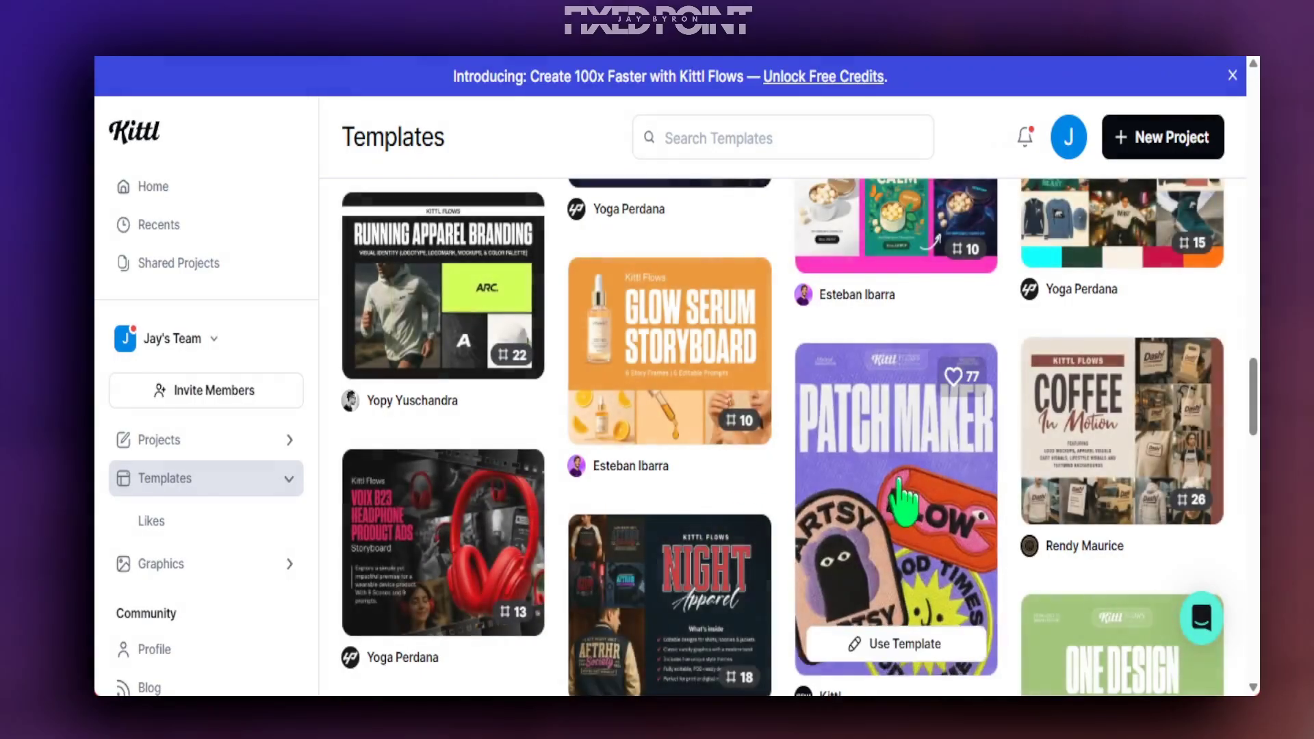
Scroll through Creative Flows templates like Chrome Text Effects, Shirt Maker and Tactile Text Effects
{"action": "scroll", "coordinate": [753, 484], "scroll_direction": "up", "scroll_amount": 10}
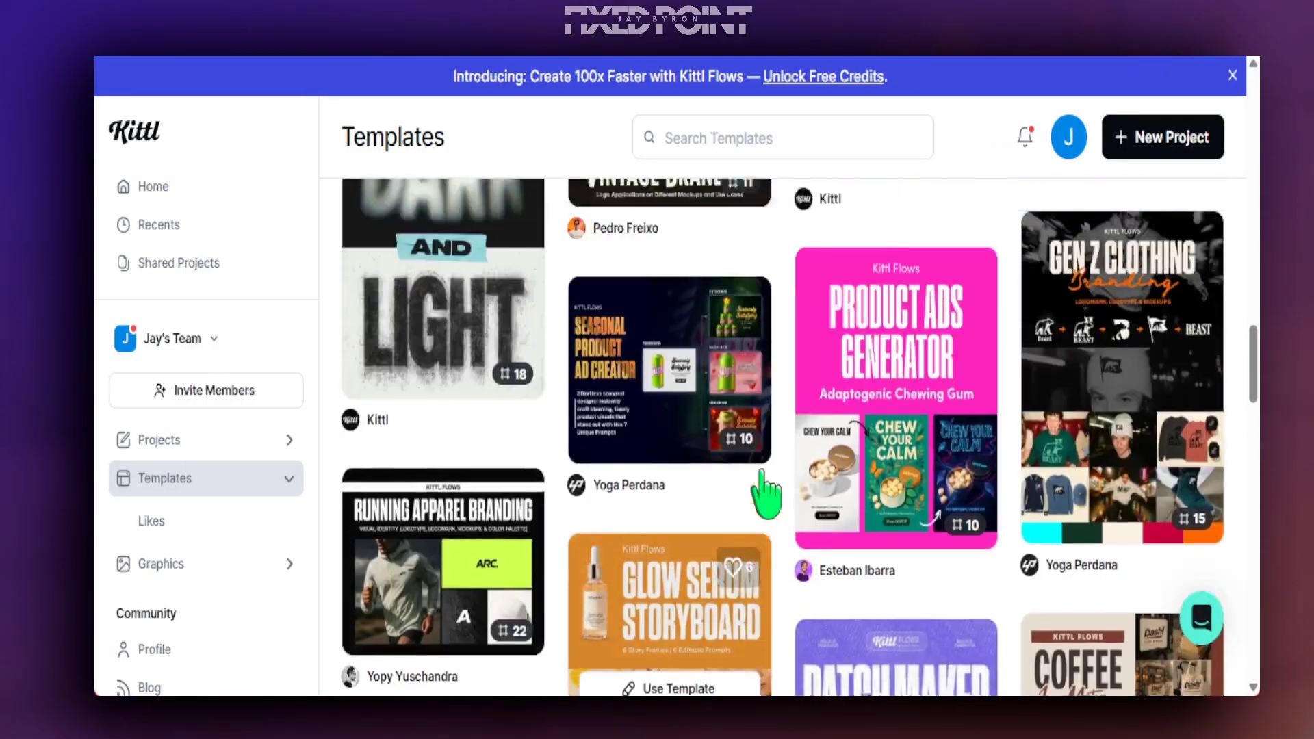
{"action": "scroll", "coordinate": [743, 477], "scroll_direction": "up", "scroll_amount": 10}
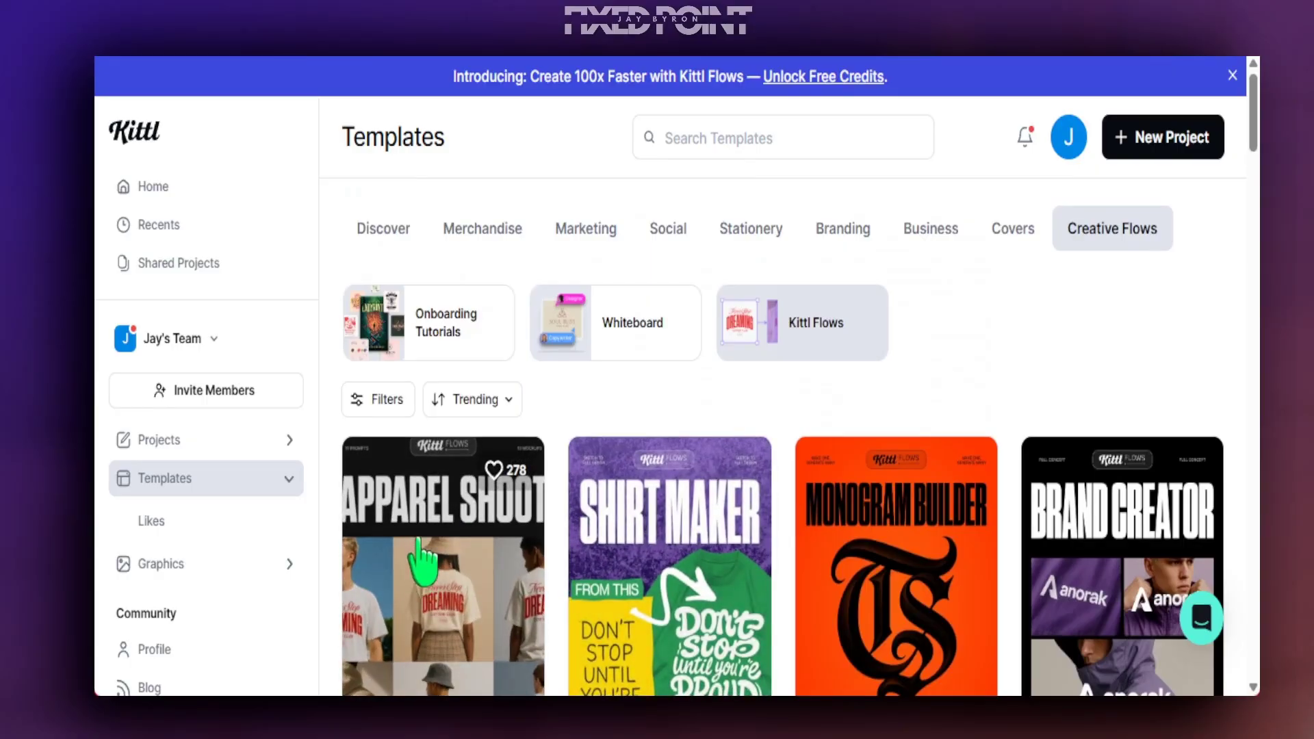
{"action": "scroll", "coordinate": [479, 568], "scroll_direction": "down", "scroll_amount": 2}
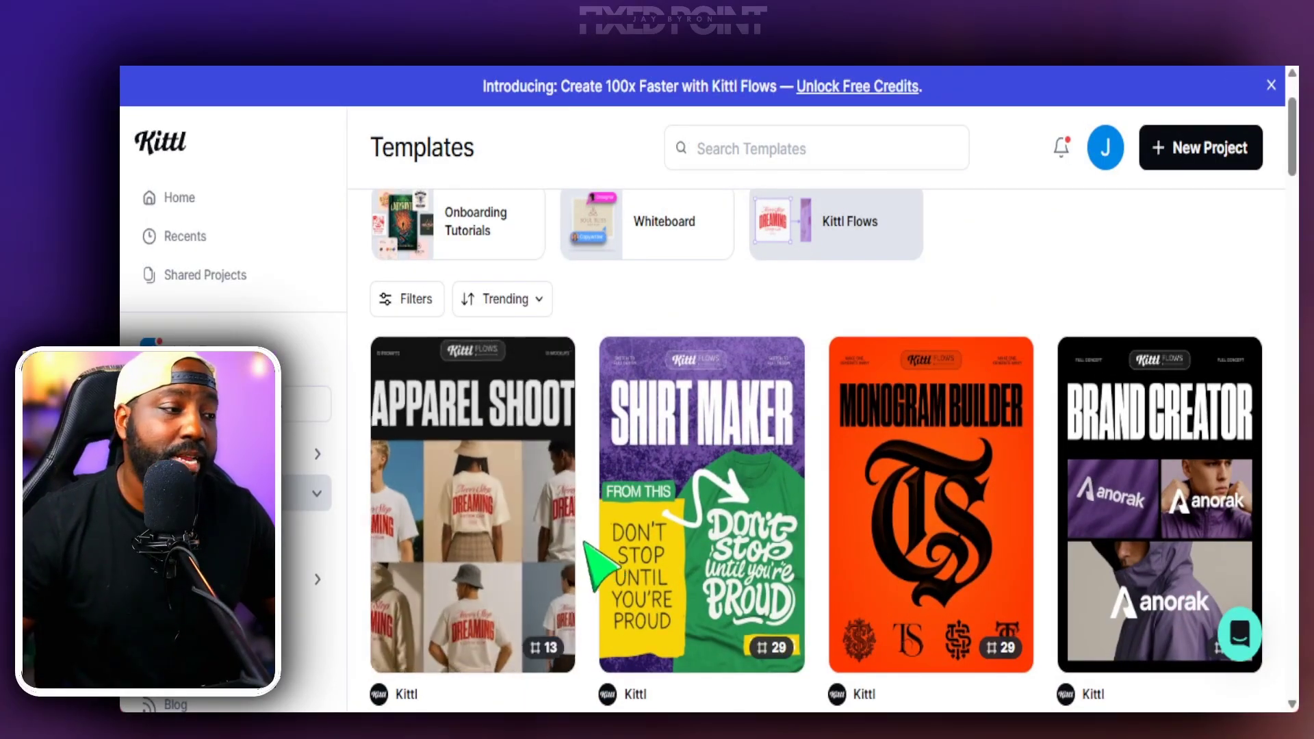
{"action": "scroll", "coordinate": [592, 548], "scroll_direction": "down", "scroll_amount": 2}
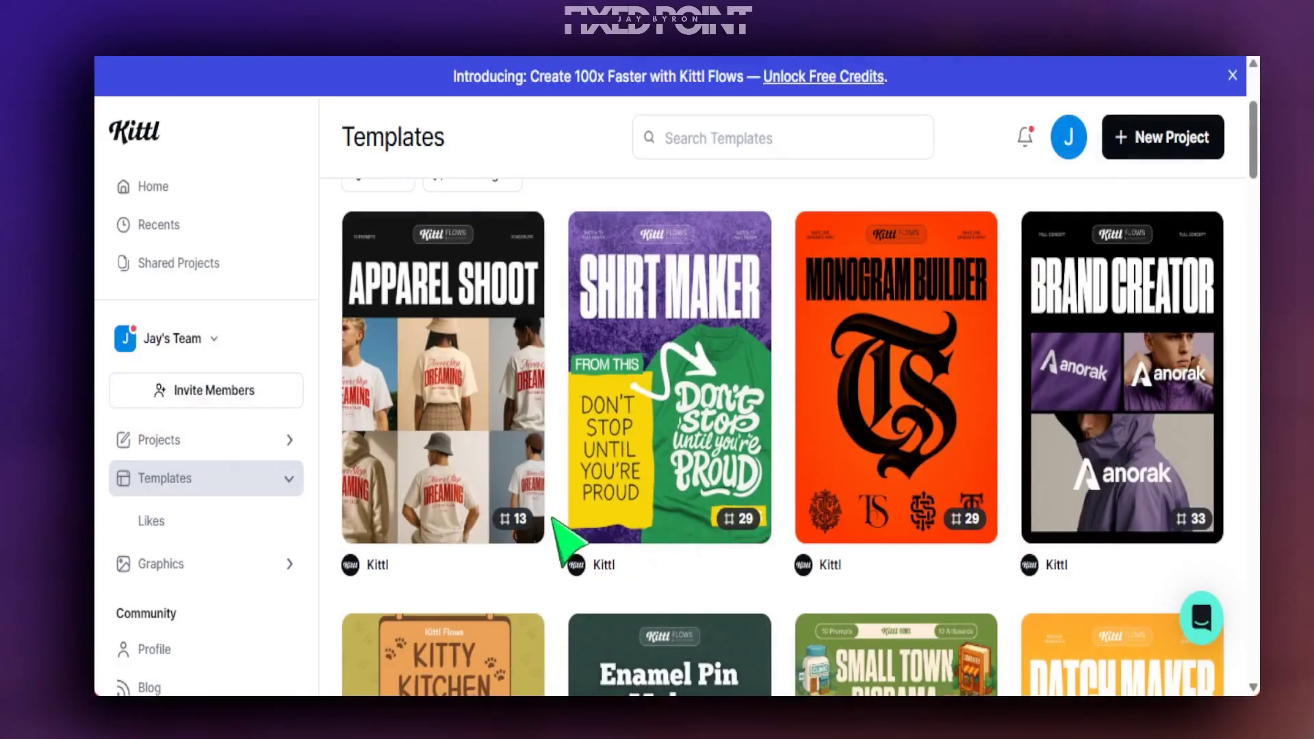
{"action": "scroll", "coordinate": [589, 541], "scroll_direction": "up", "scroll_amount": 4}
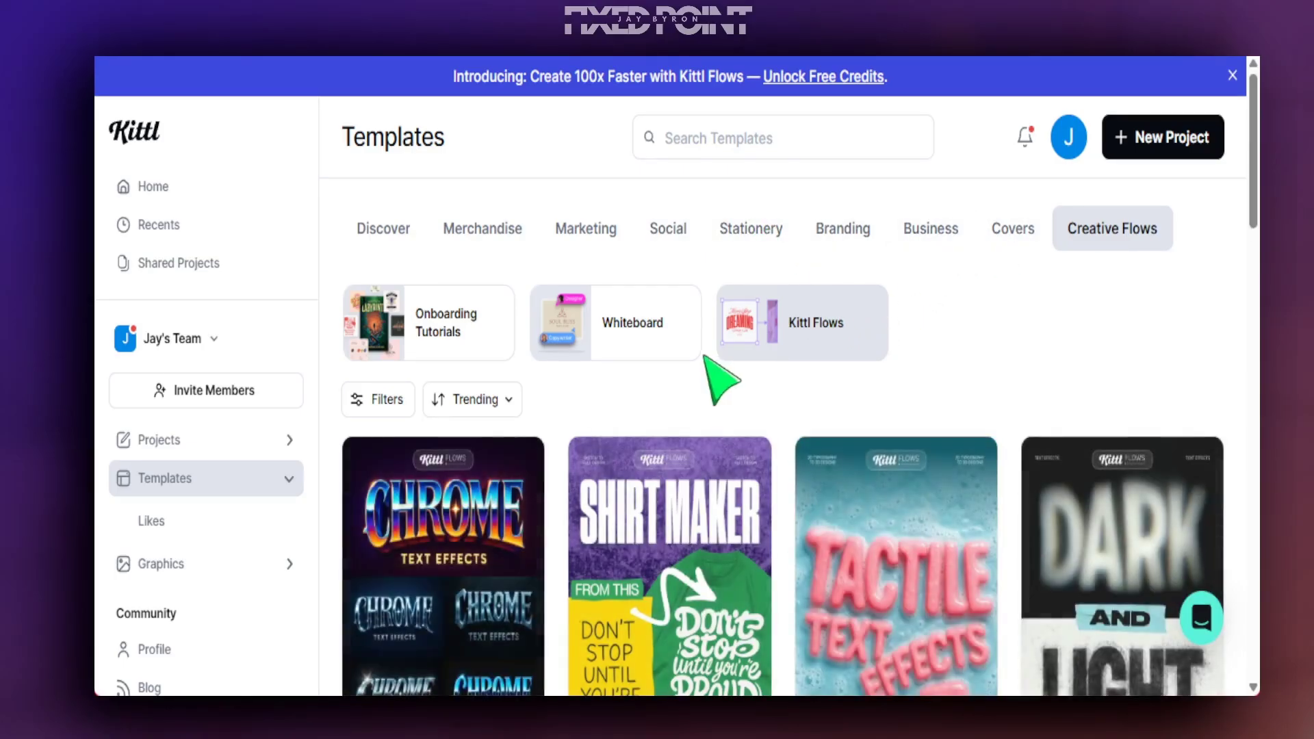
{"action": "scroll", "coordinate": [736, 479], "scroll_direction": "down", "scroll_amount": 3}
{"action": "scroll", "coordinate": [736, 480], "scroll_direction": "down", "scroll_amount": 10}
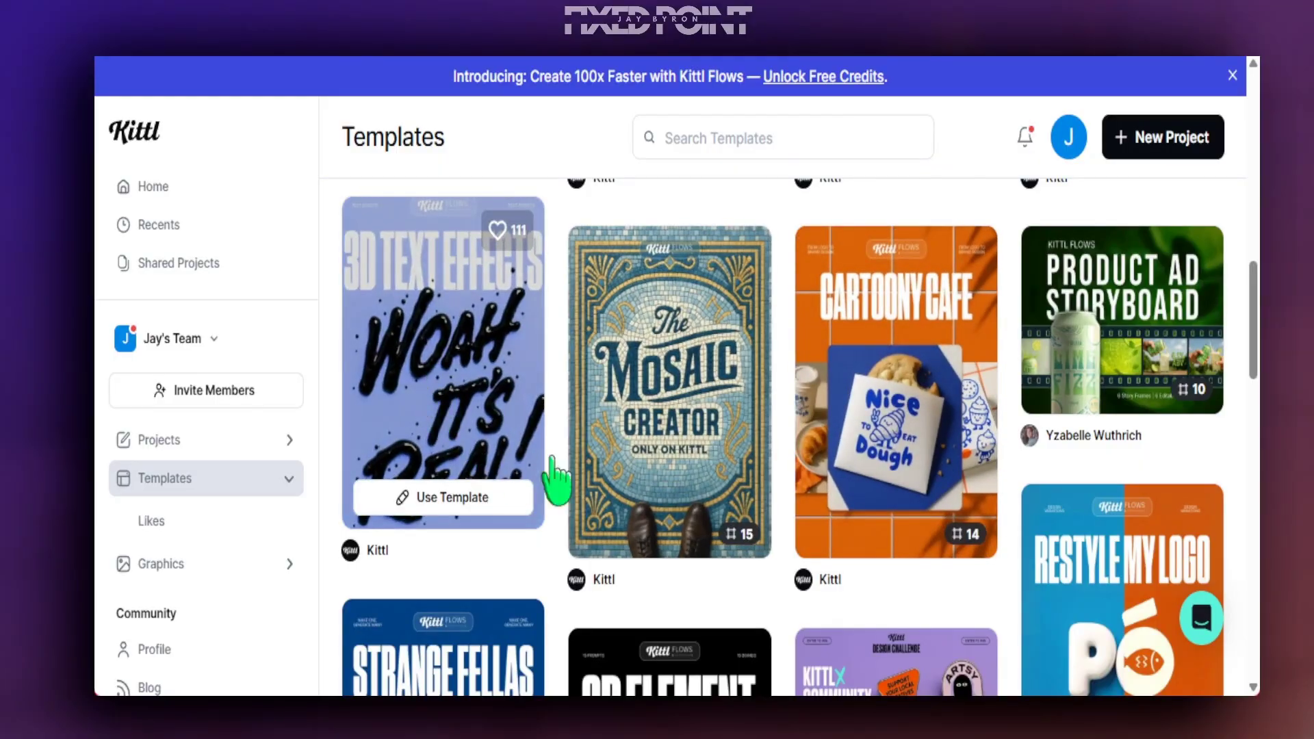
{"action": "scroll", "coordinate": [1012, 390], "scroll_direction": "down", "scroll_amount": 4}
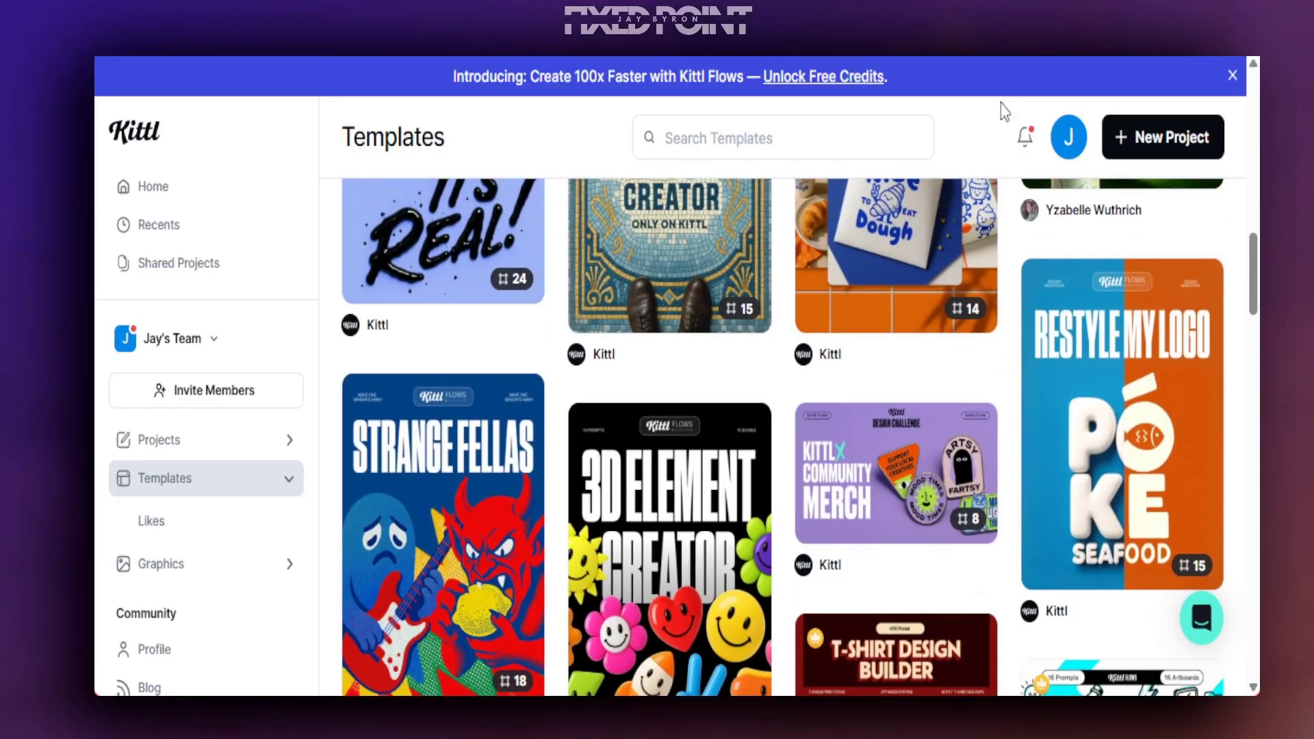
{"action": "scroll", "coordinate": [1018, 390], "scroll_direction": "down", "scroll_amount": 3}
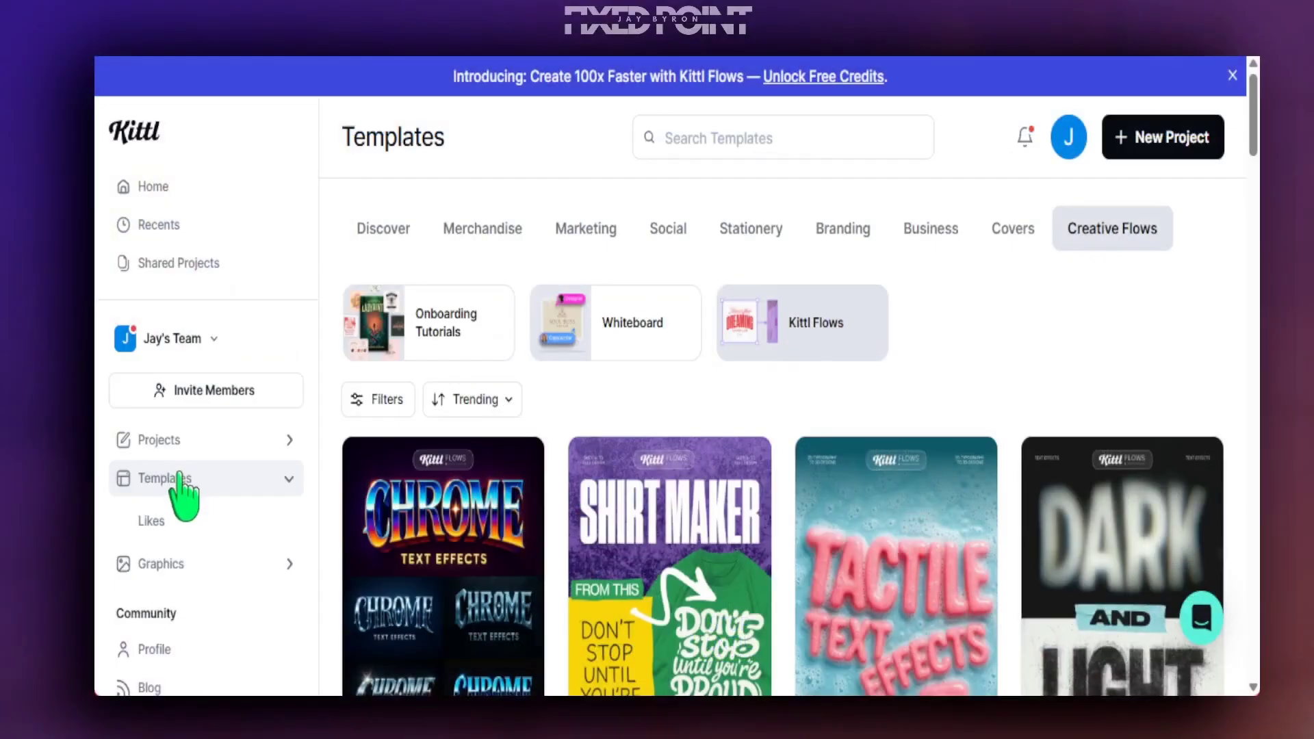
Return to the main Templates page and browse the Creative Flows category
{"action": "left_click", "coordinate": [170, 480]}
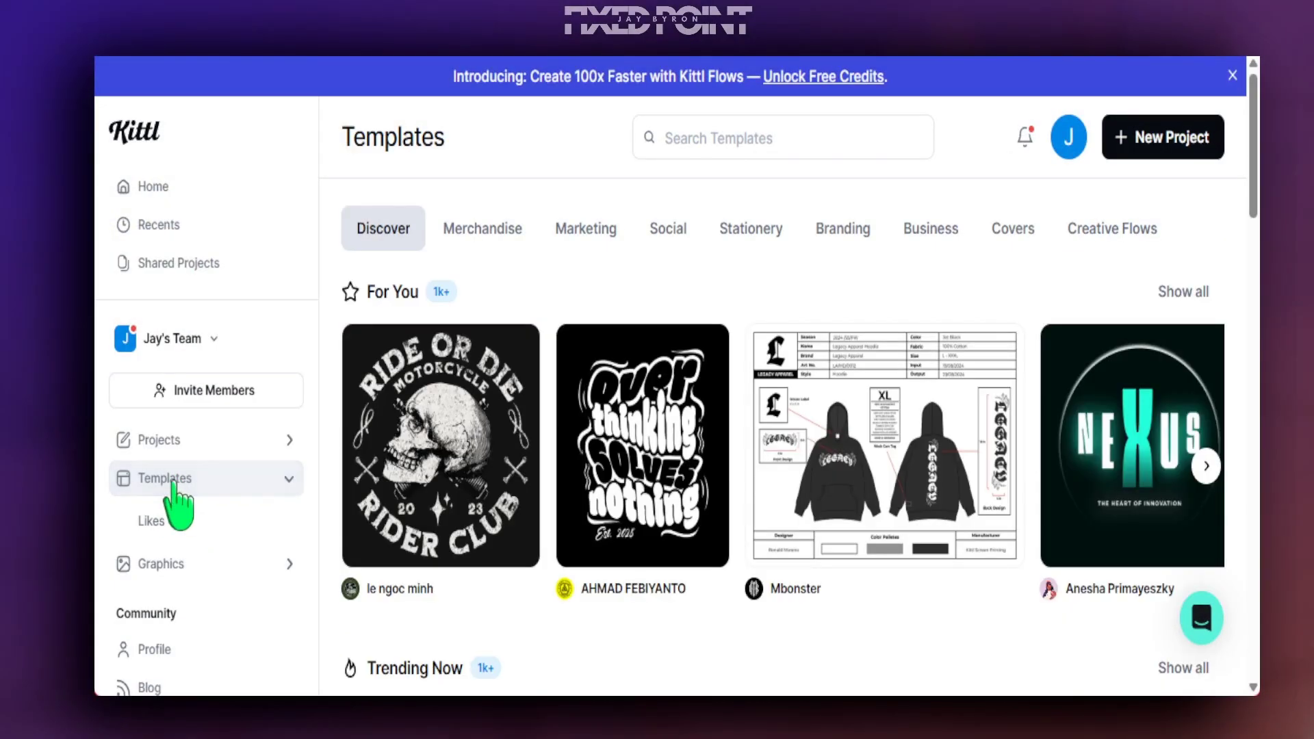
{"action": "left_click", "coordinate": [1121, 246]}
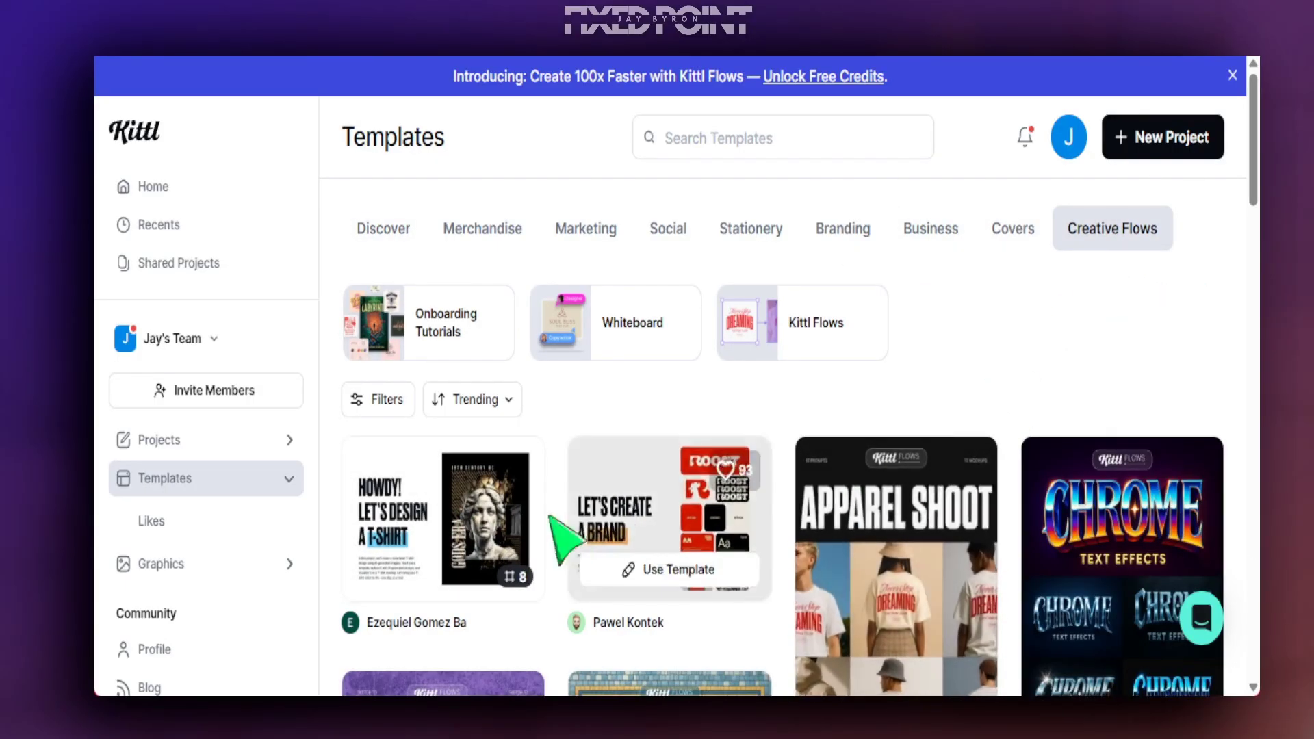
{"action": "scroll", "coordinate": [553, 534], "scroll_direction": "down", "scroll_amount": 6}
{"action": "scroll", "coordinate": [960, 541], "scroll_direction": "down", "scroll_amount": 3}
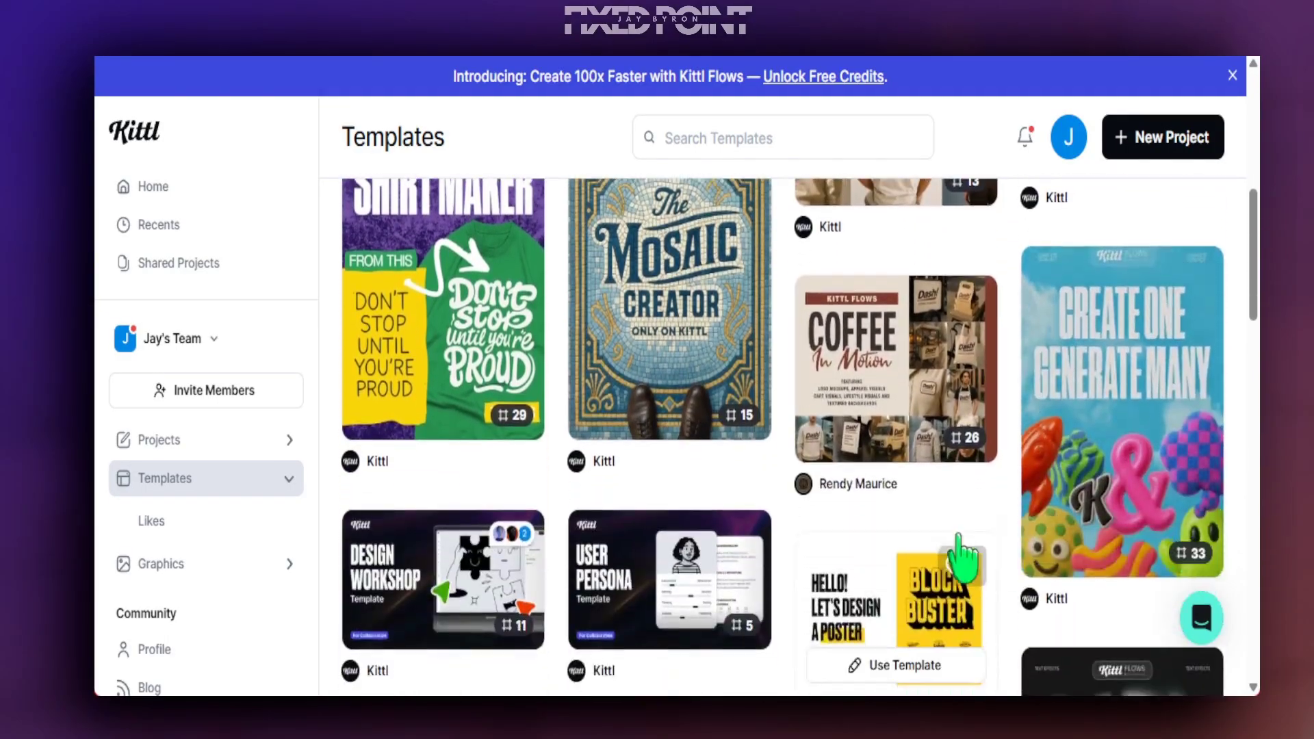
{"action": "scroll", "coordinate": [960, 553], "scroll_direction": "down", "scroll_amount": 5}
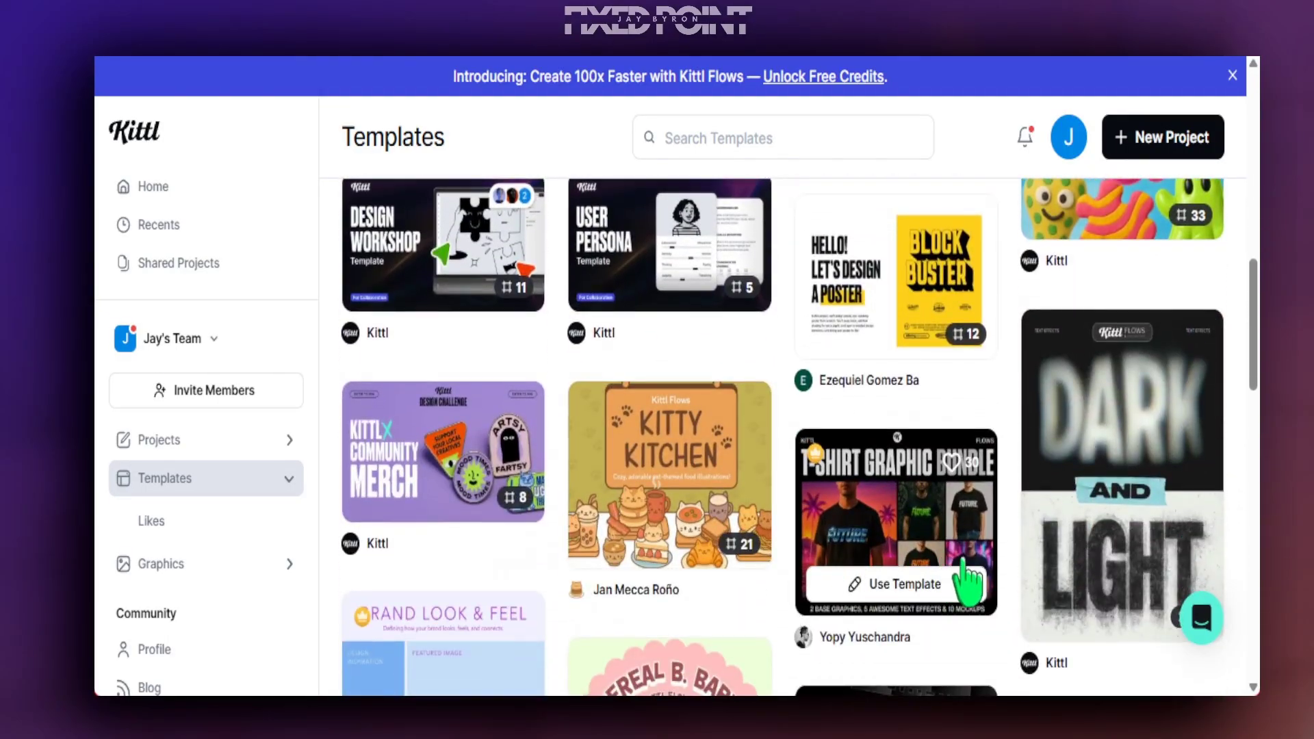
{"action": "scroll", "coordinate": [851, 625], "scroll_direction": "up", "scroll_amount": 15}
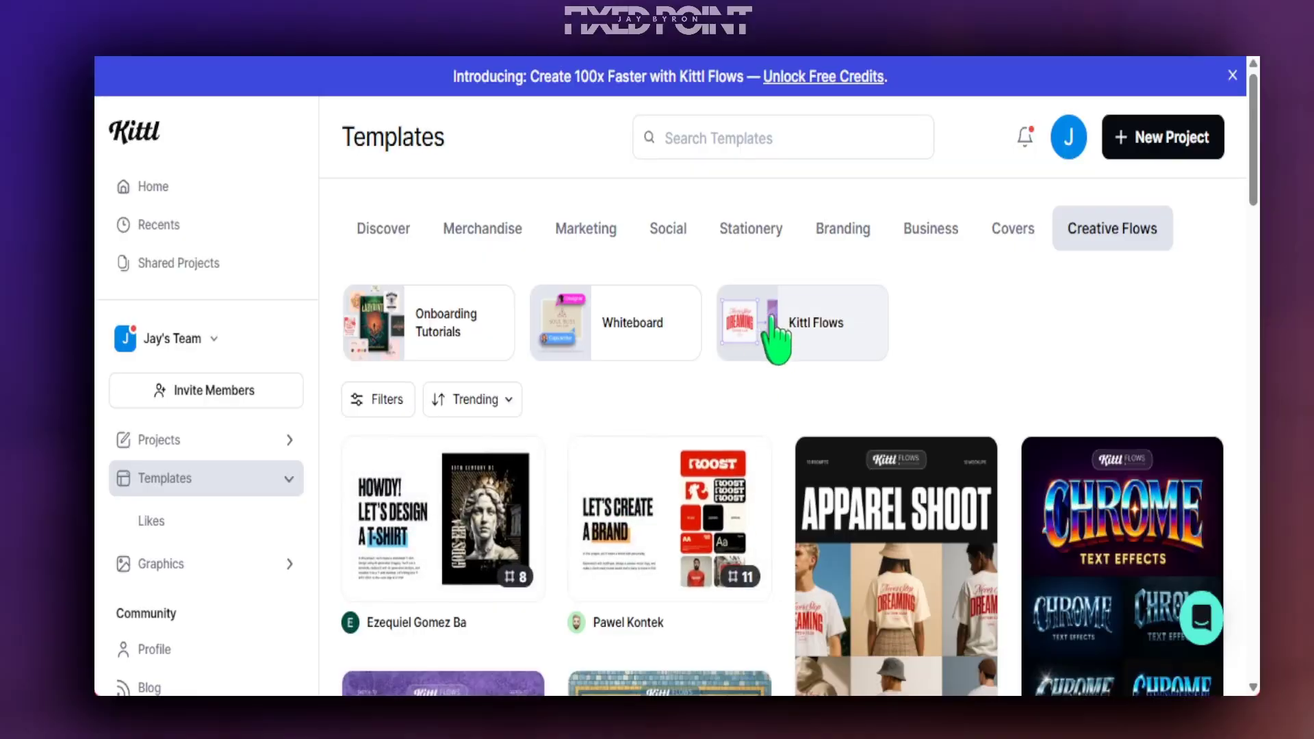
Filter the gallery to Kittl Flows templates and scroll through the results
{"action": "left_click", "coordinate": [825, 327]}
{"action": "scroll", "coordinate": [787, 428], "scroll_direction": "down", "scroll_amount": 5}
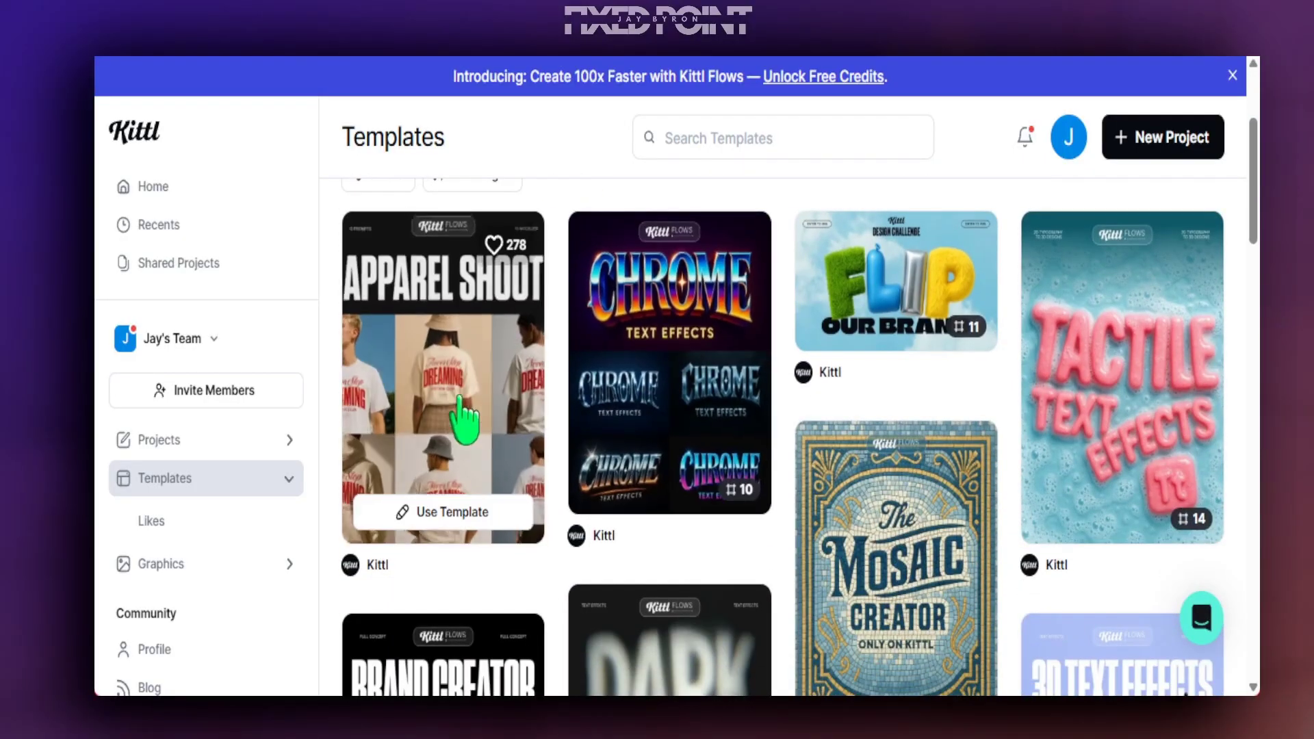
{"action": "scroll", "coordinate": [792, 552], "scroll_direction": "down", "scroll_amount": 5}
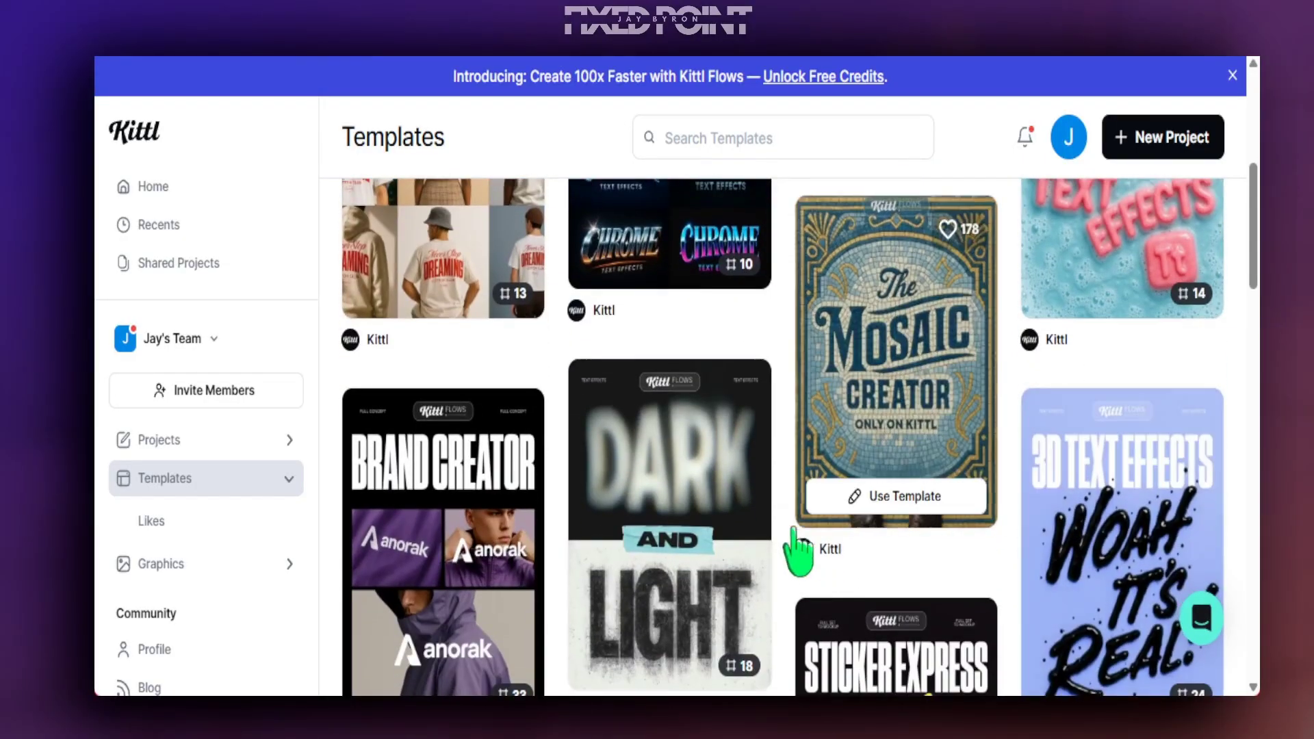
{"action": "scroll", "coordinate": [595, 522], "scroll_direction": "up", "scroll_amount": 6}
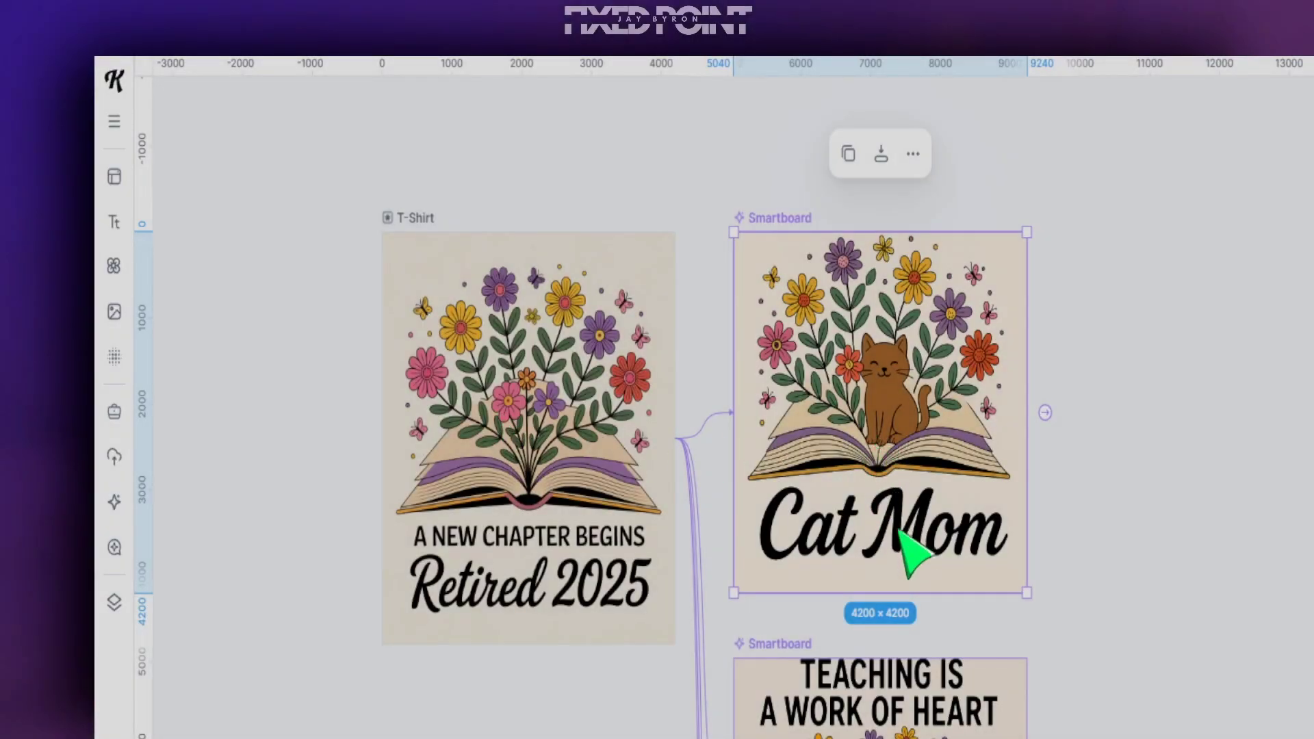
Create a new project from the Apparel Shoot template via Use Template
{"action": "scroll", "coordinate": [903, 538], "scroll_direction": "down", "scroll_amount": 3}
{"action": "left_click", "coordinate": [944, 527]}
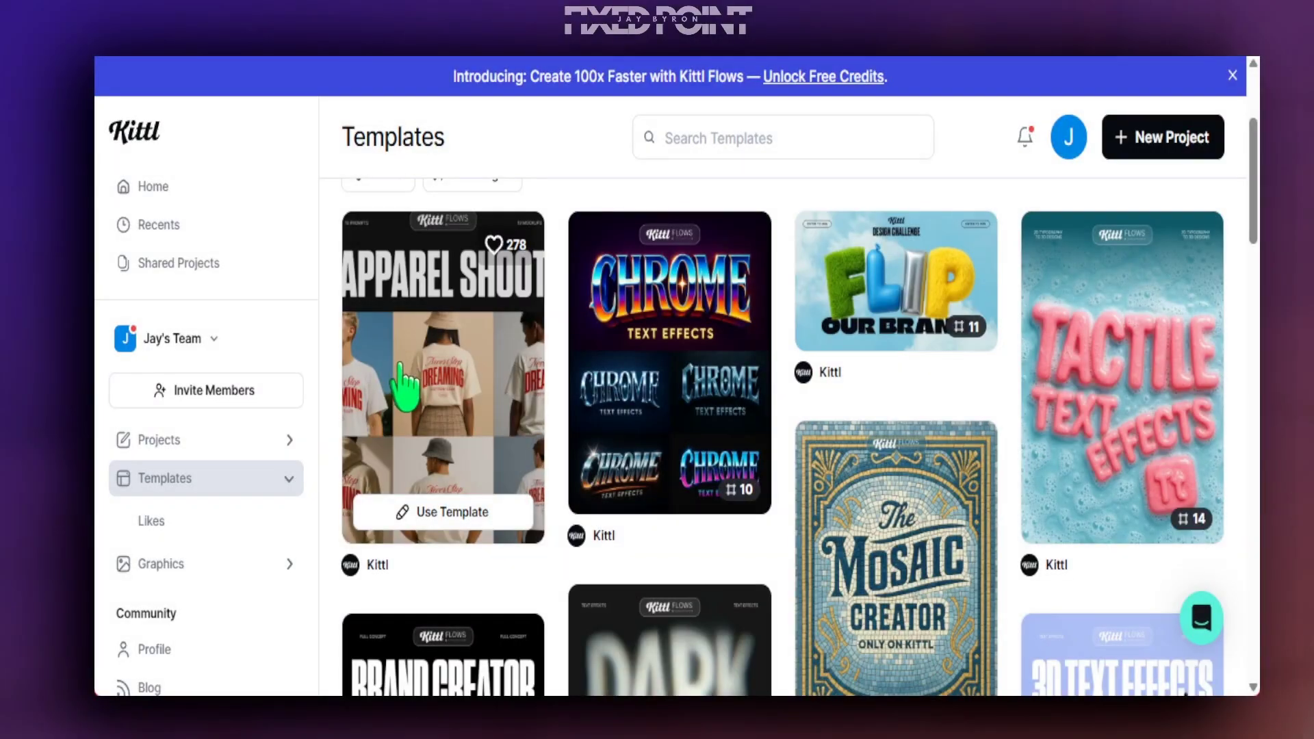
{"action": "left_click", "coordinate": [406, 376]}
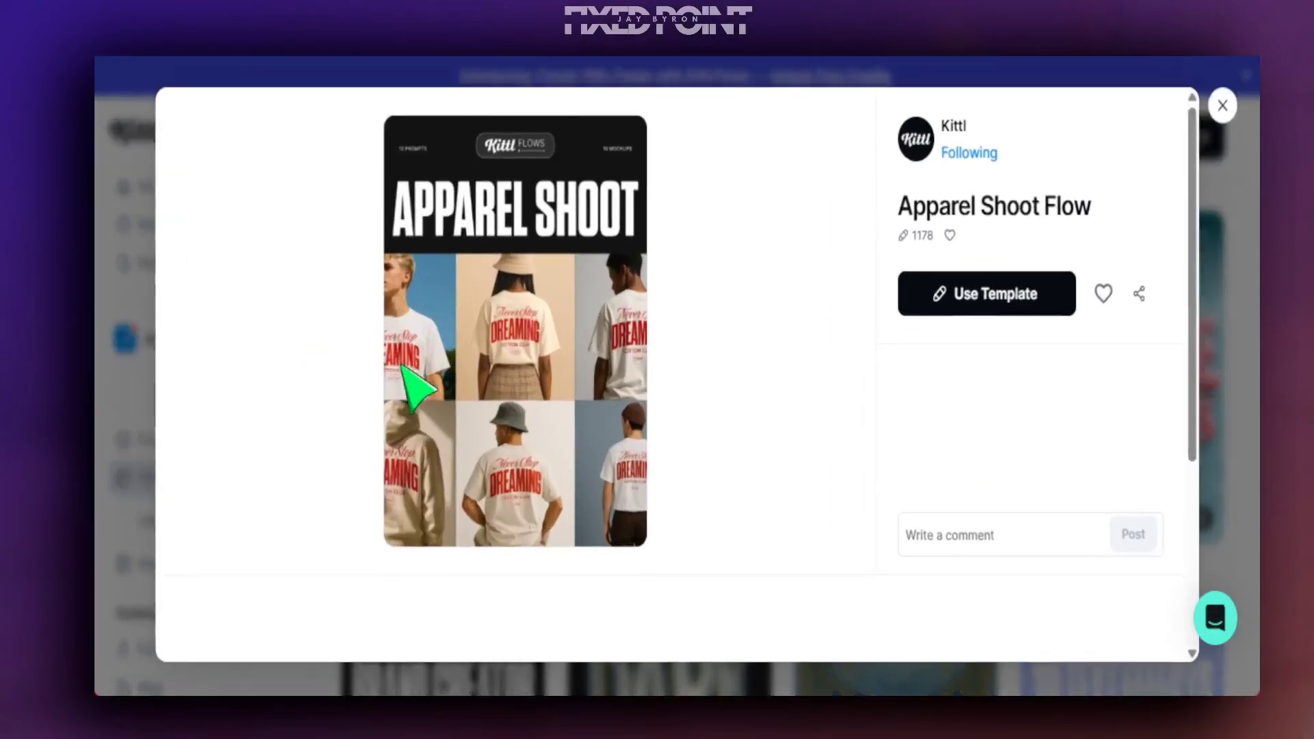
{"action": "left_click", "coordinate": [968, 312]}
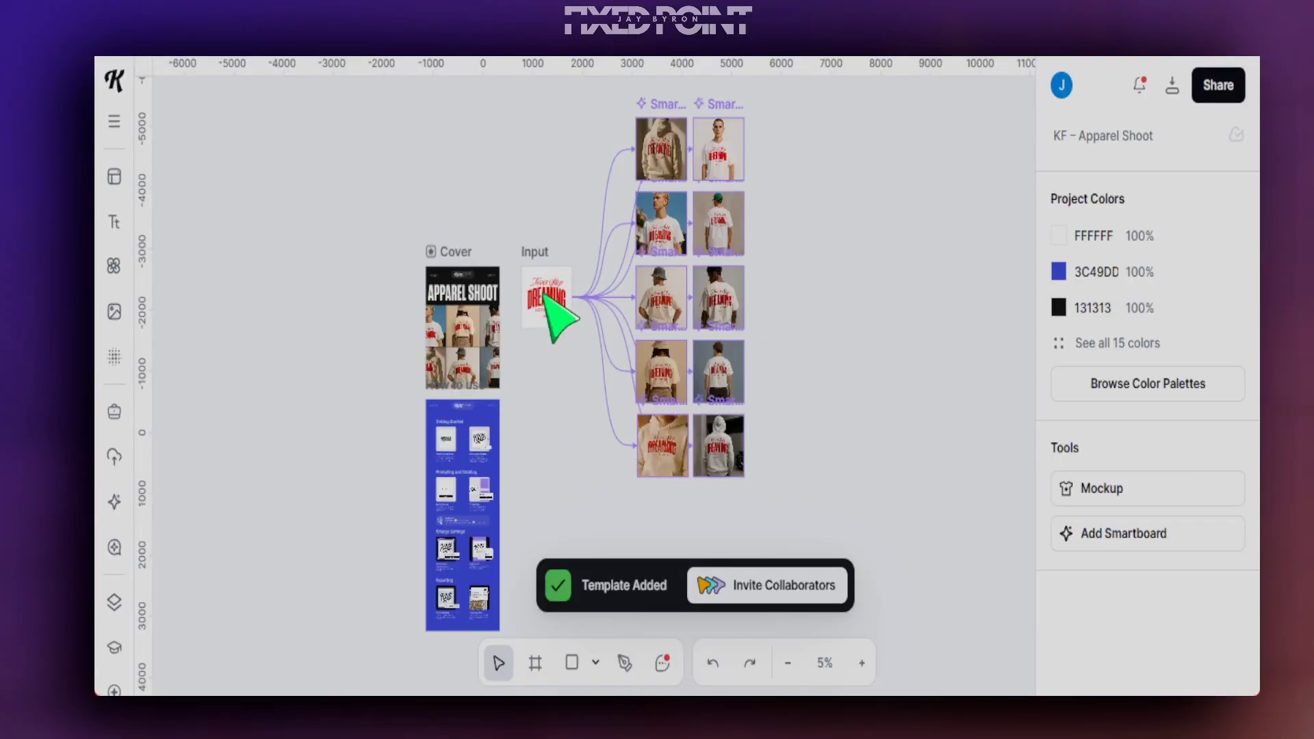
{"action": "left_click", "coordinate": [547, 296]}
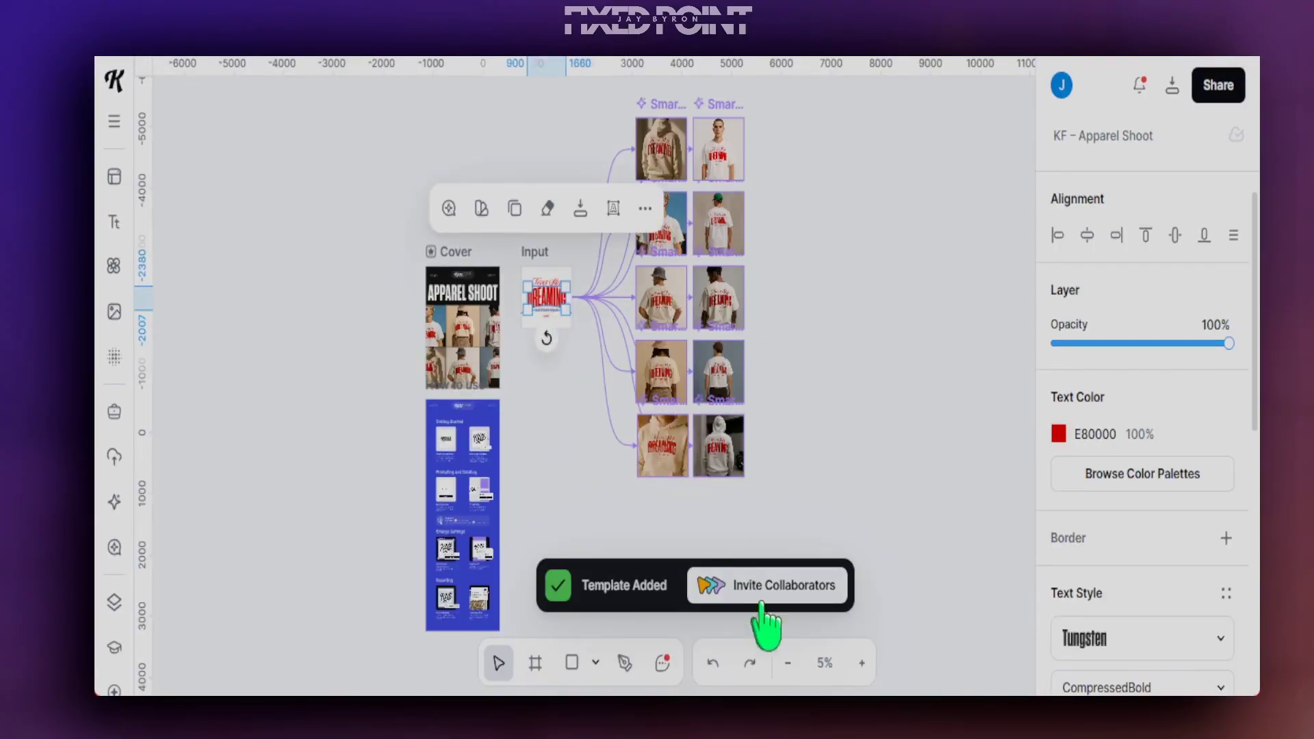
{"action": "left_click", "coordinate": [862, 663]}
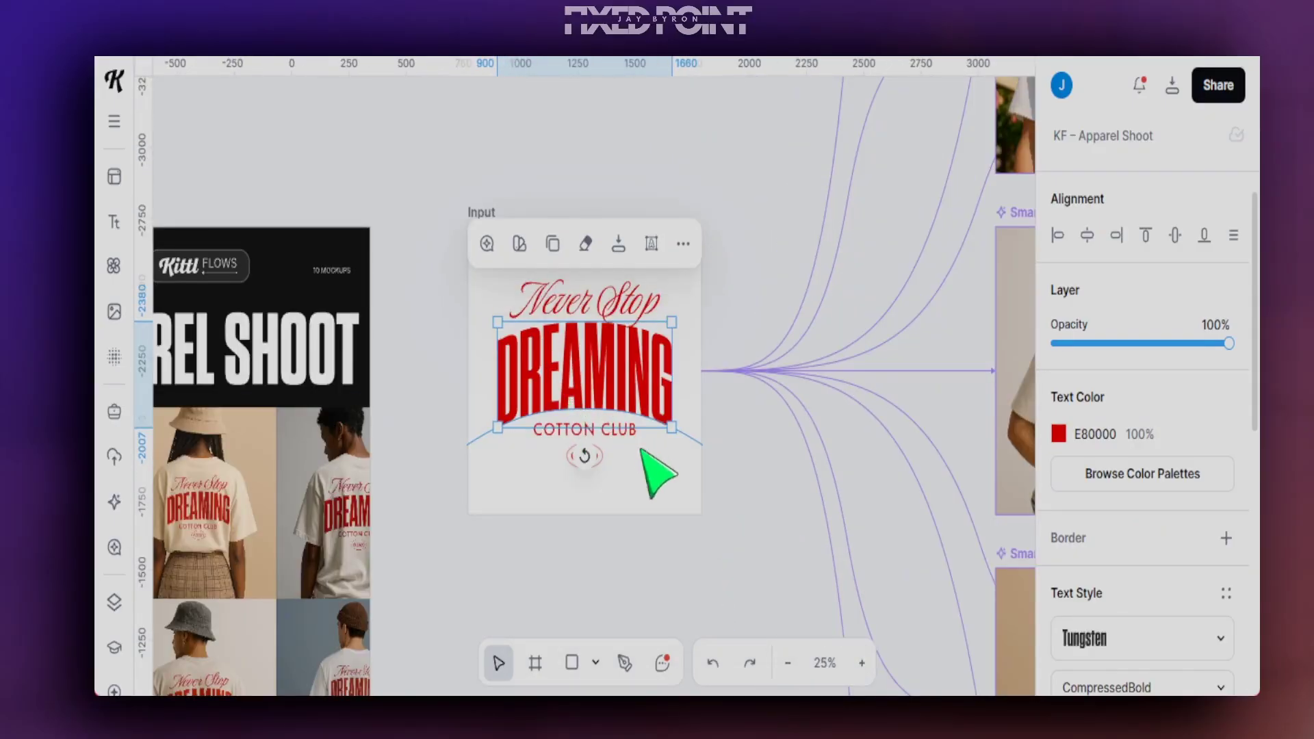
{"action": "key", "text": "Escape"}
{"action": "key", "text": "ctrl+minus"}
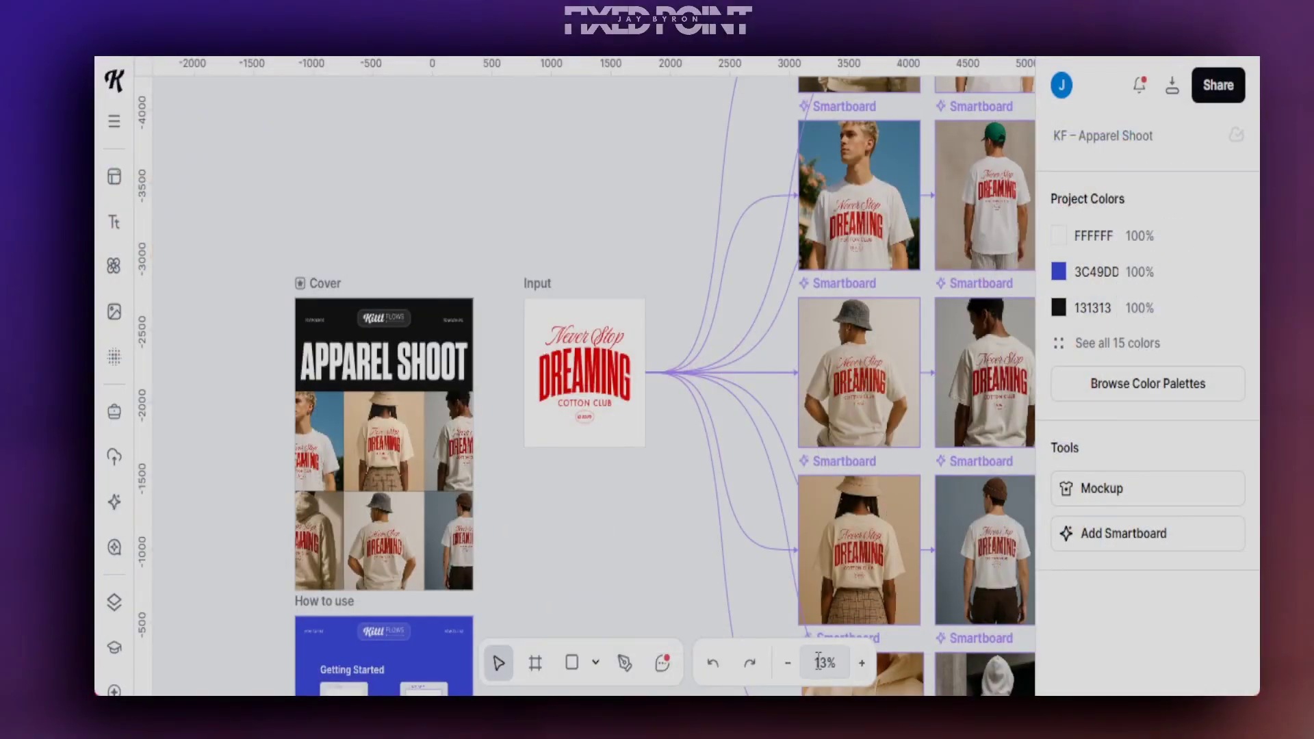
Delete the eight generated mockup boards and the two remaining top boards
{"action": "left_click", "coordinate": [788, 664]}
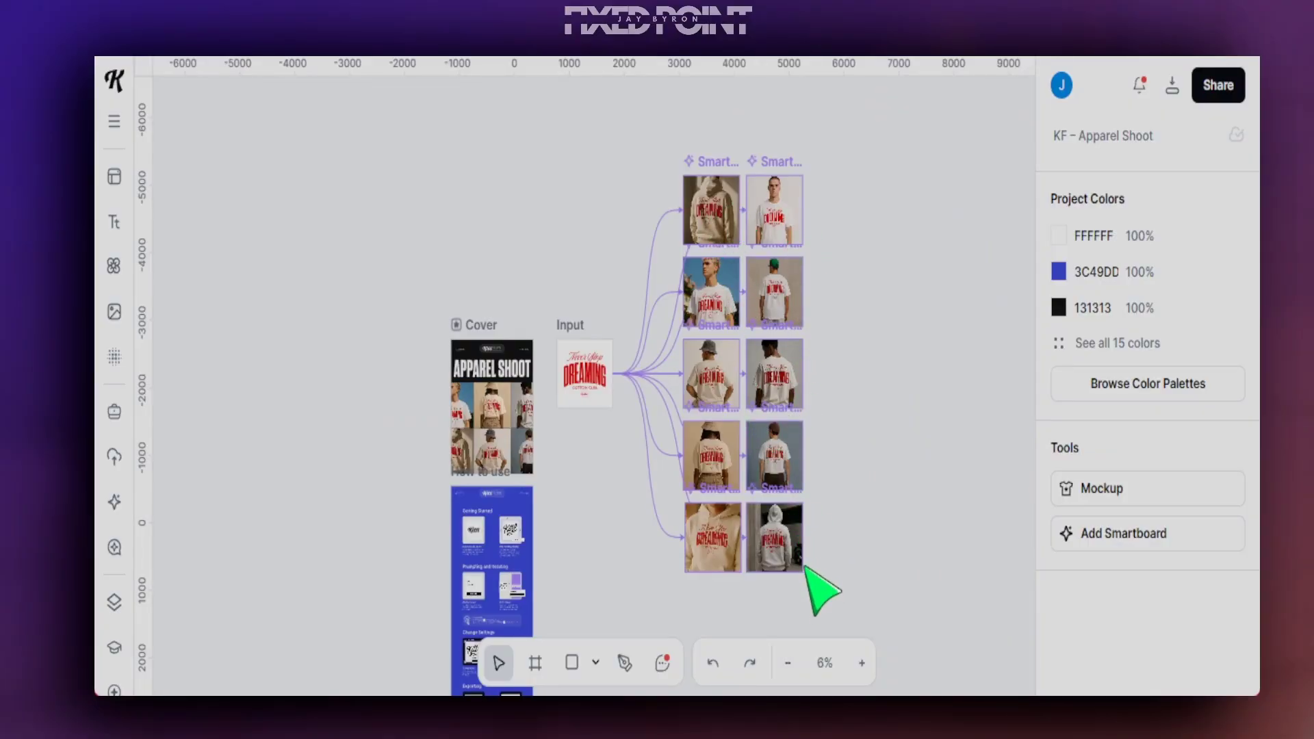
{"action": "left_click_drag", "start_coordinate": [833, 576], "coordinate": [674, 188]}
{"action": "key", "text": "Delete"}
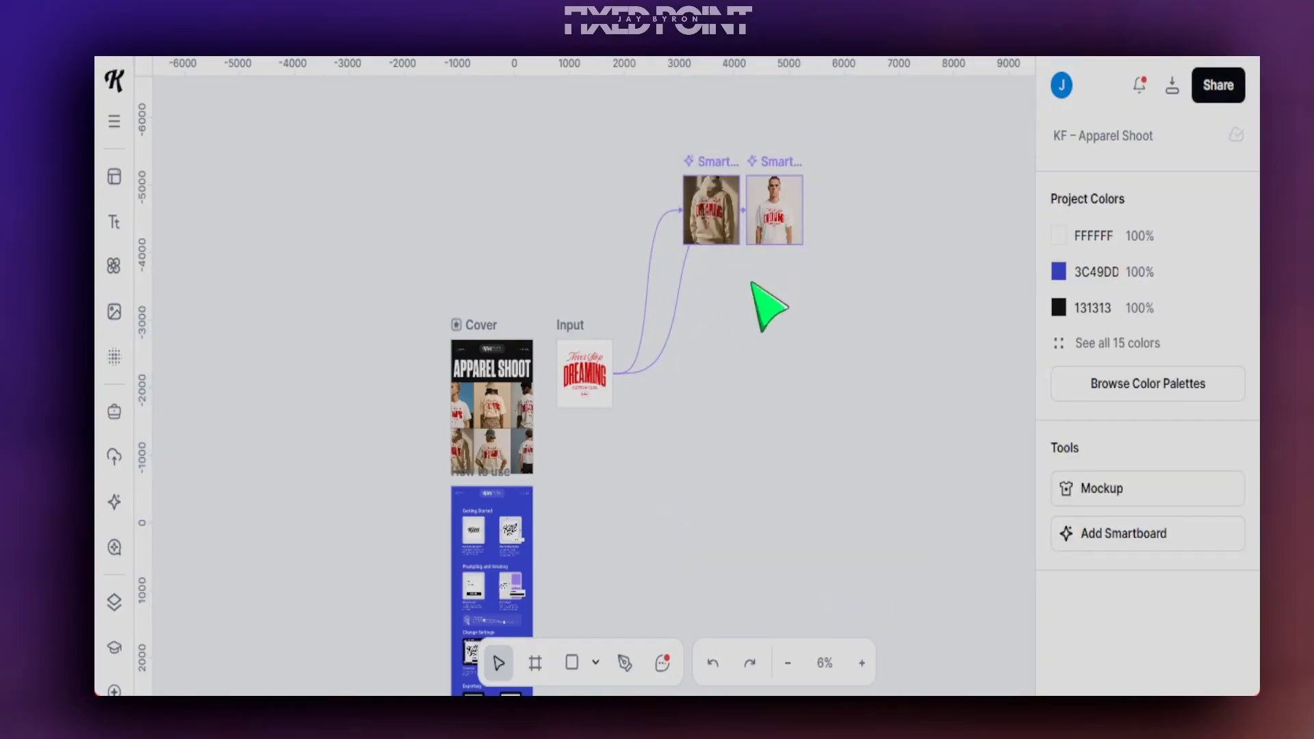
{"action": "left_click", "coordinate": [712, 213]}
{"action": "key", "text": "Delete"}
{"action": "left_click", "coordinate": [777, 219]}
{"action": "key", "text": "Delete"}
Zoom in on the Input design, then zoom out to 25% with the DREAMING text deselected
{"action": "left_click", "coordinate": [593, 383]}
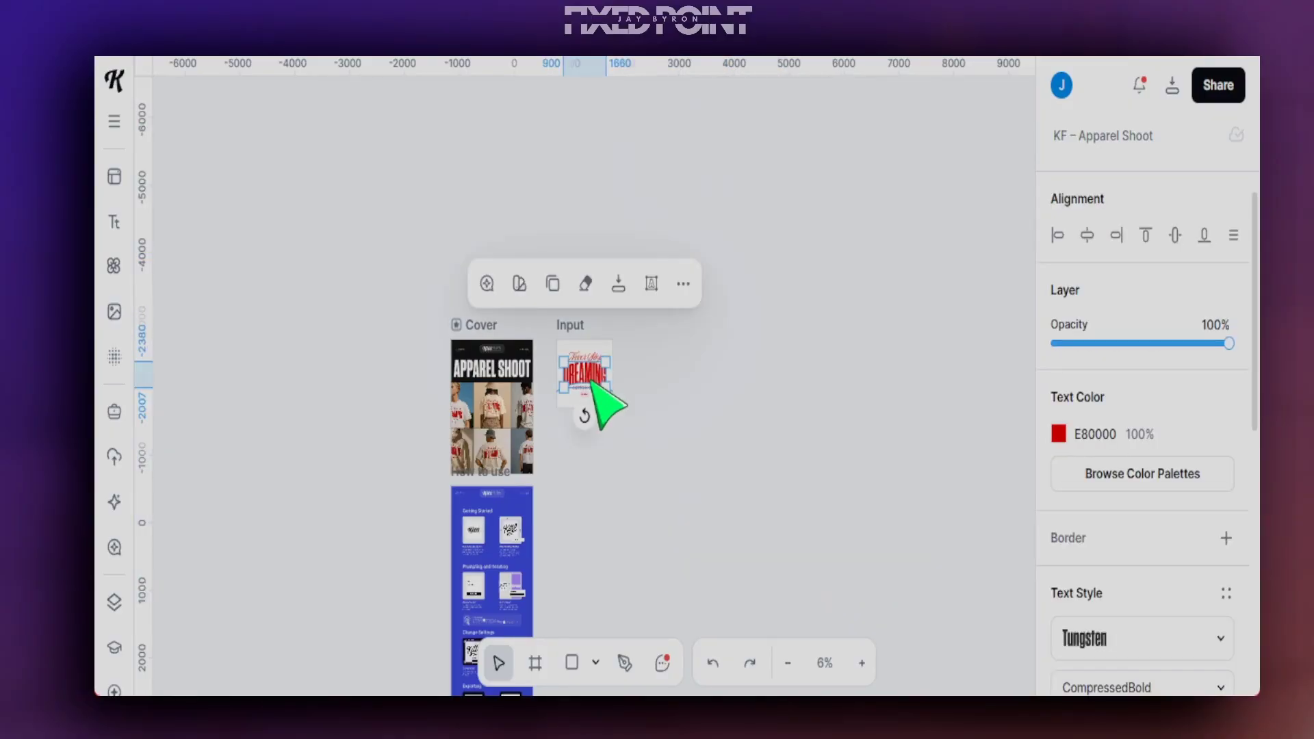
{"action": "left_click", "coordinate": [862, 663]}
{"action": "left_click", "coordinate": [862, 664]}
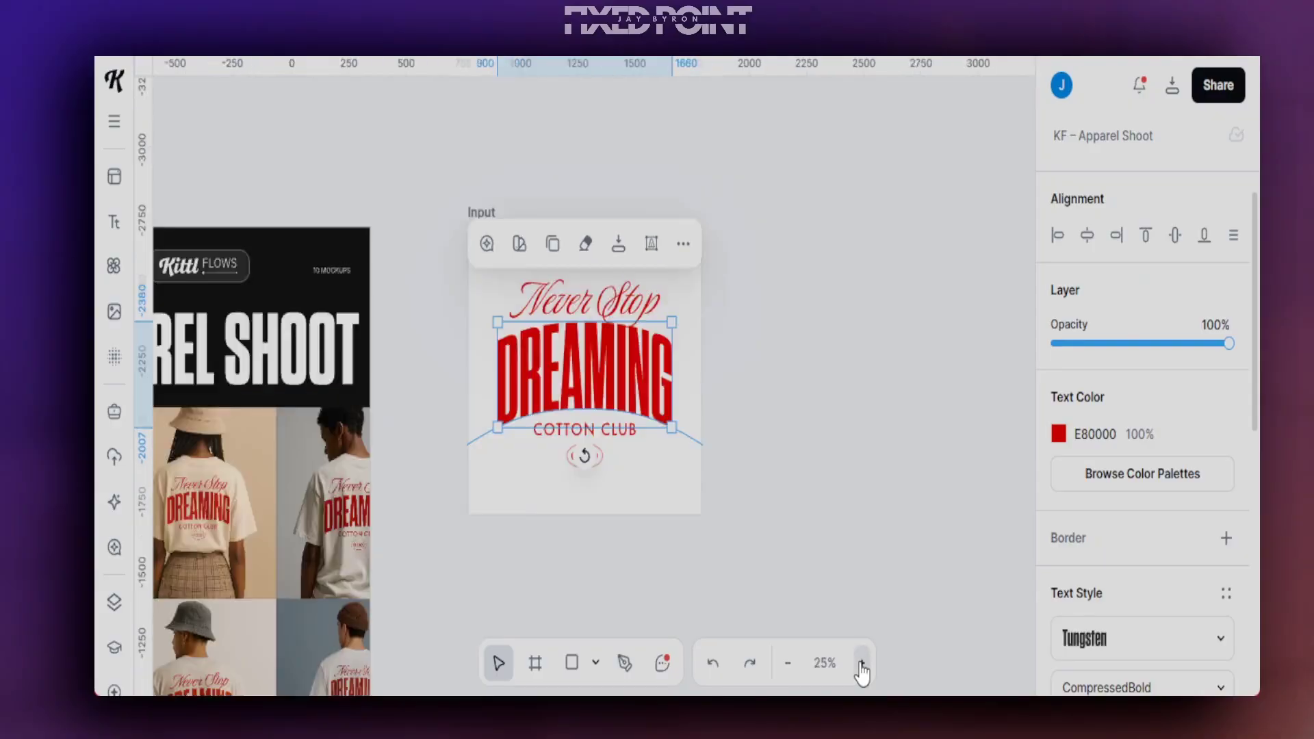
{"action": "left_click", "coordinate": [862, 663]}
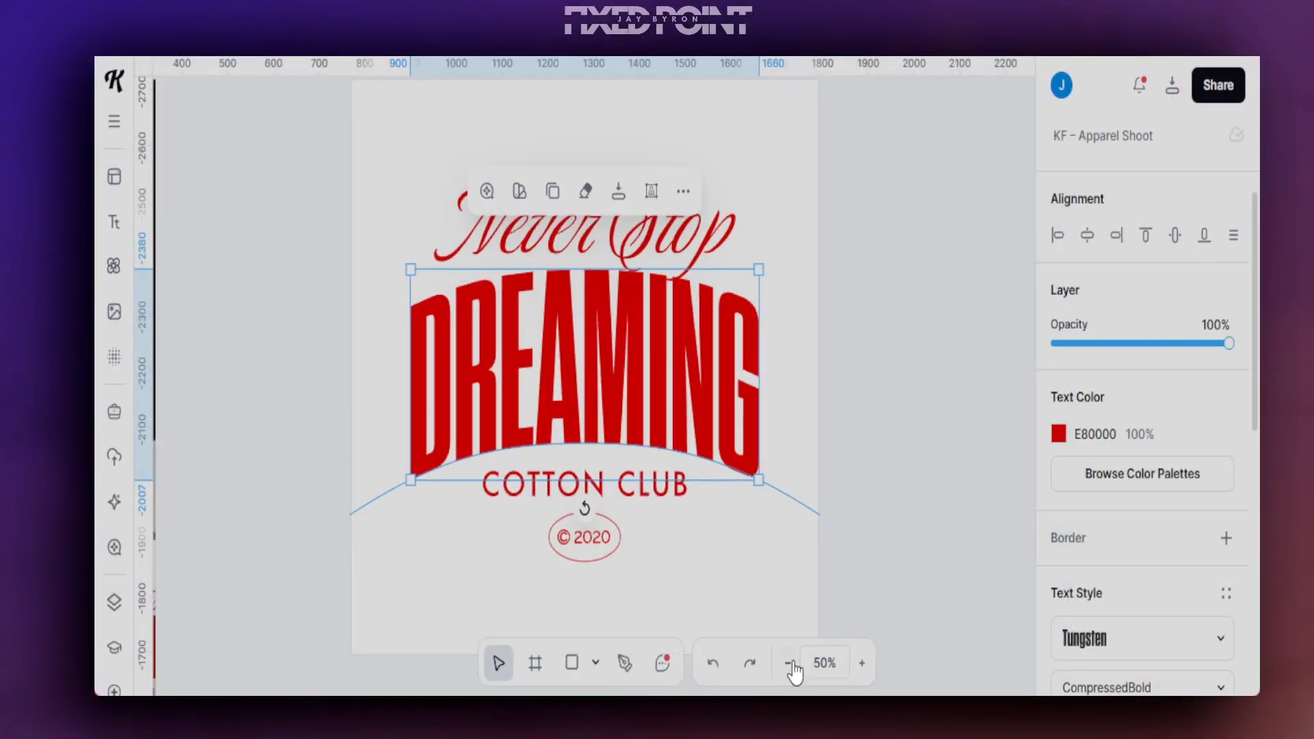
{"action": "left_click", "coordinate": [822, 678]}
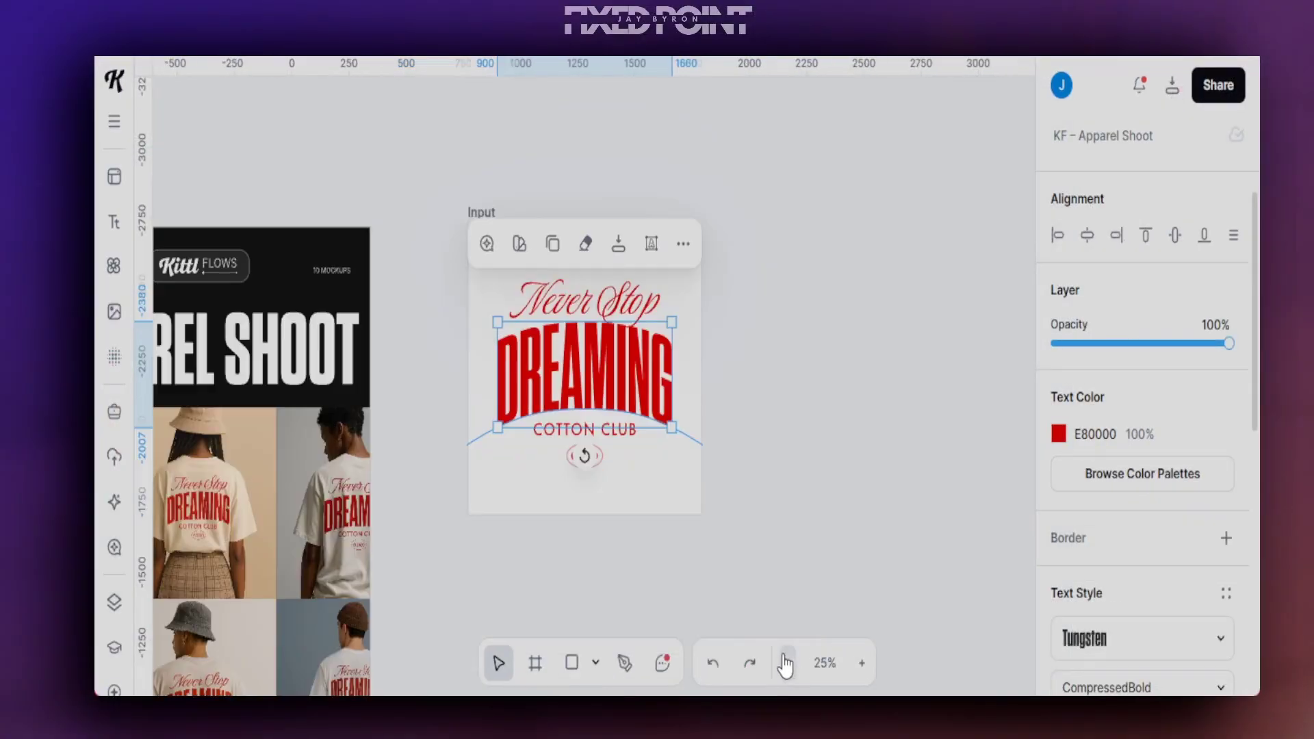
{"action": "left_click", "coordinate": [716, 398]}
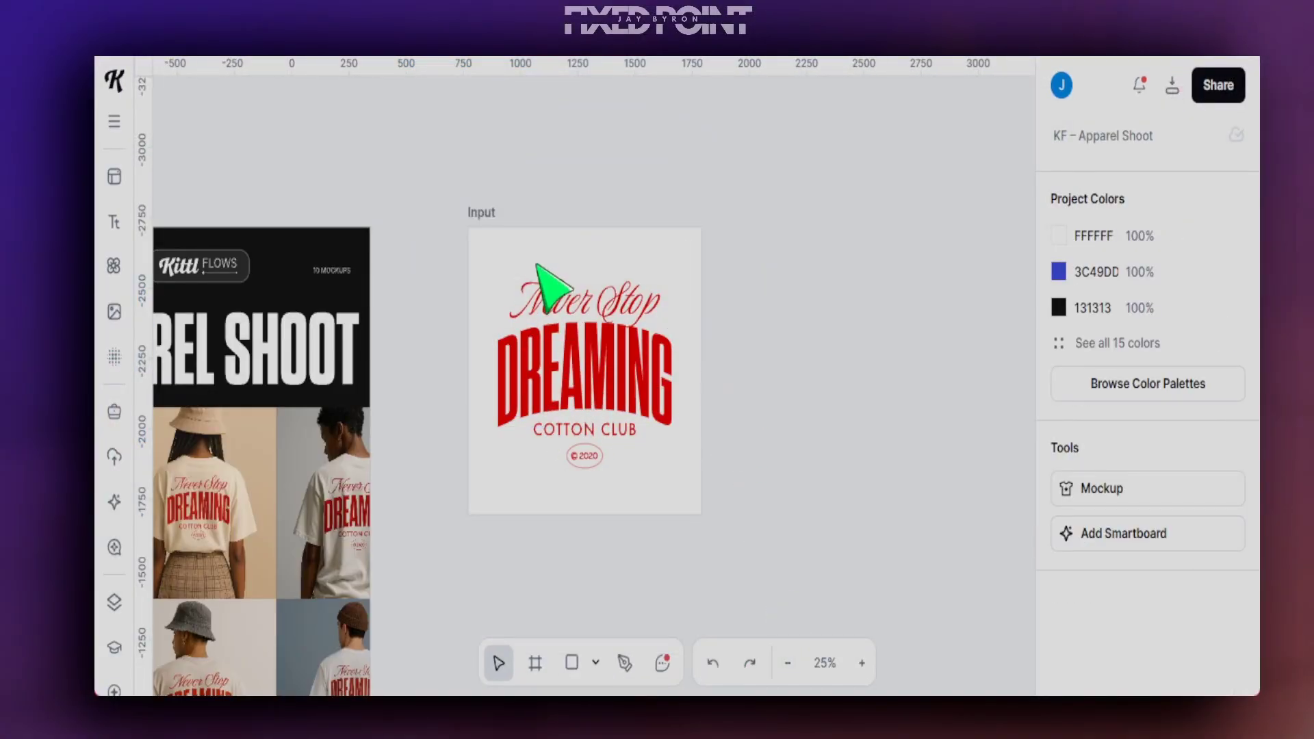
{"action": "left_click", "coordinate": [480, 213]}
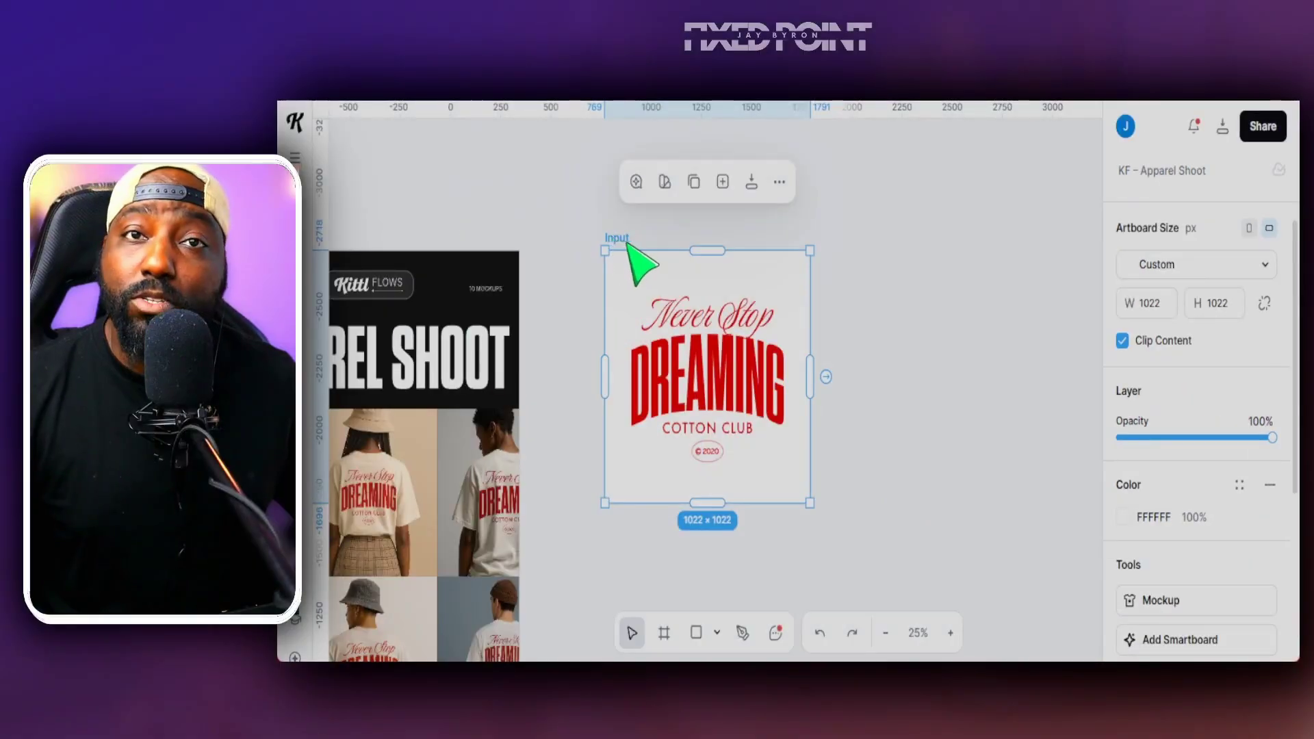
Add a Smartboard linked to the Input design from the Tools section
{"action": "scroll", "coordinate": [1174, 589], "scroll_direction": "down", "scroll_amount": 2}
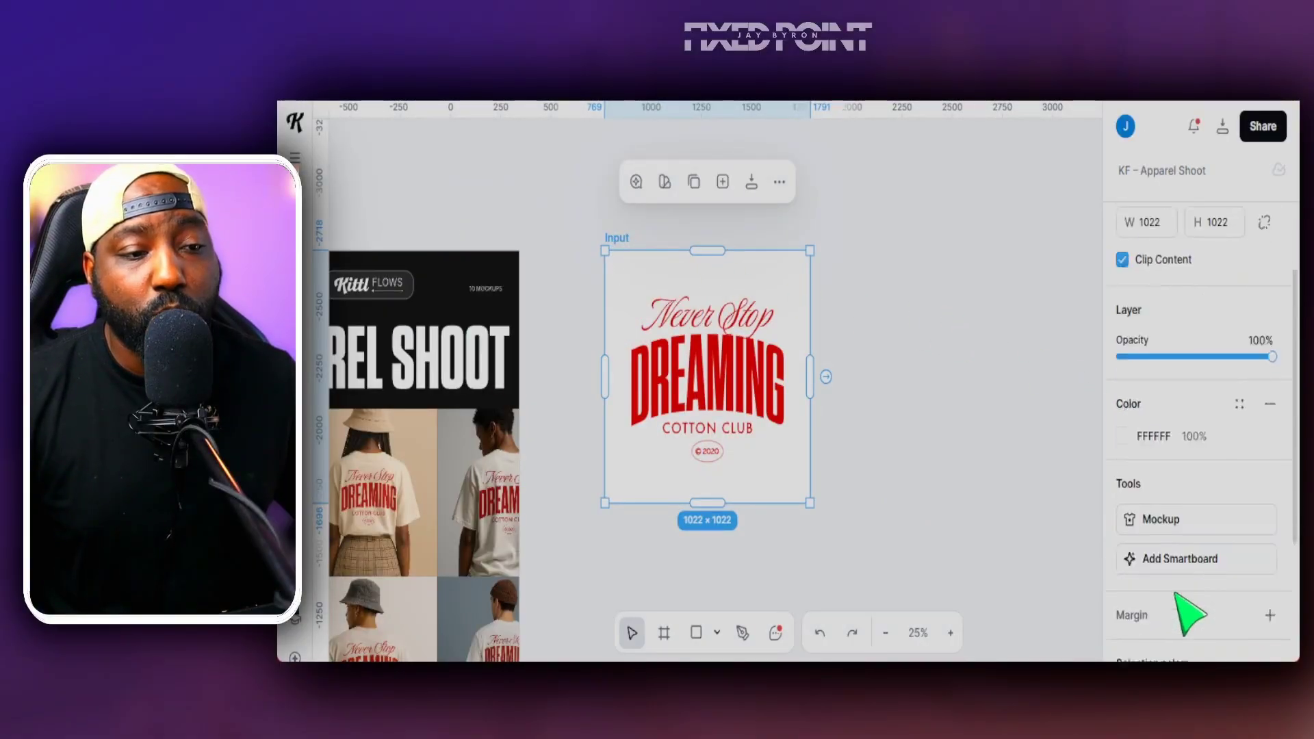
{"action": "left_click", "coordinate": [1175, 543]}
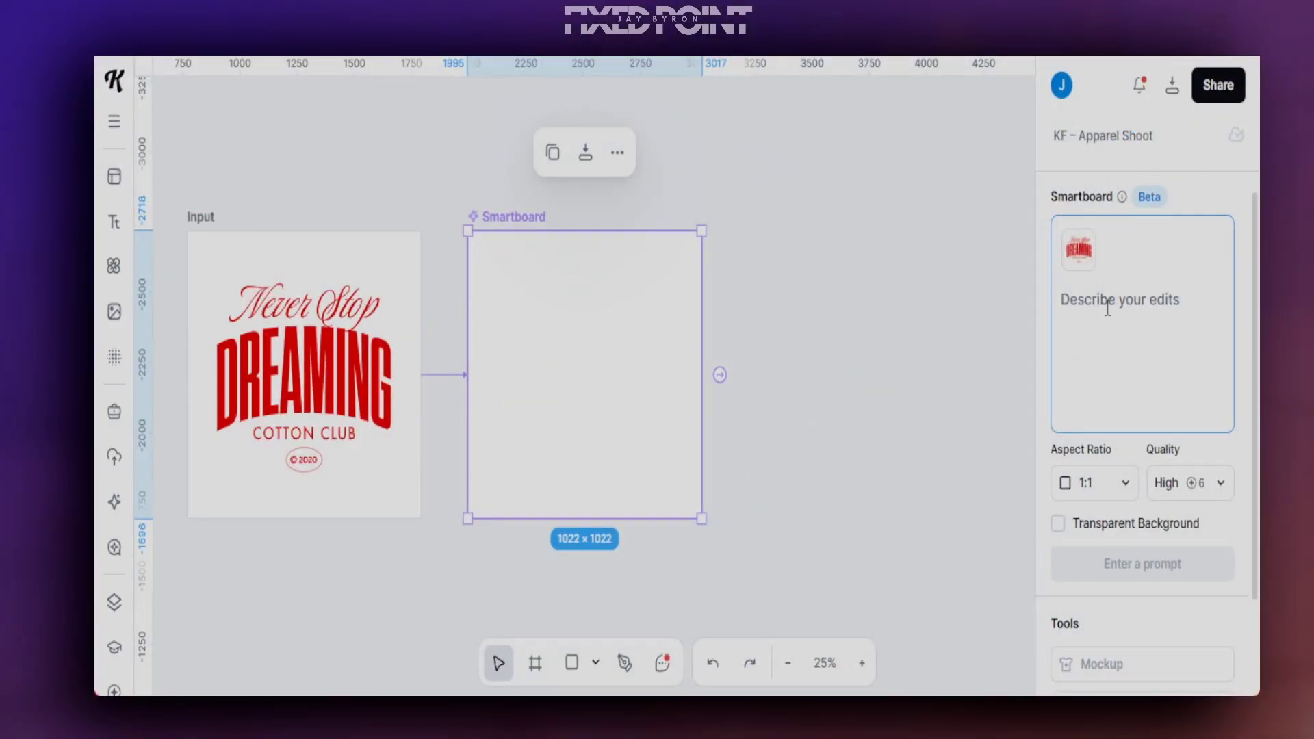
Enter the prompt 'Make this about Christmas' and keep quality at High
{"action": "type", "text": "Make this about Christmas"}
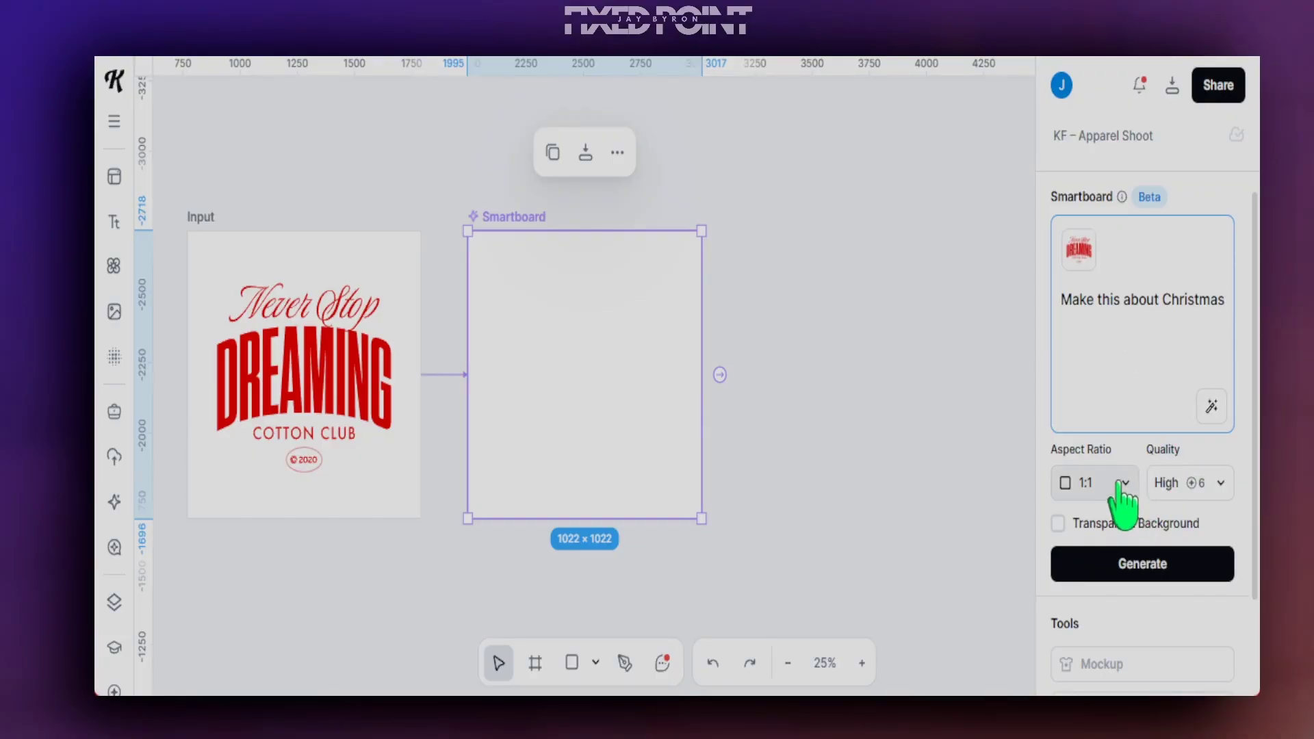
{"action": "left_click", "coordinate": [1211, 485]}
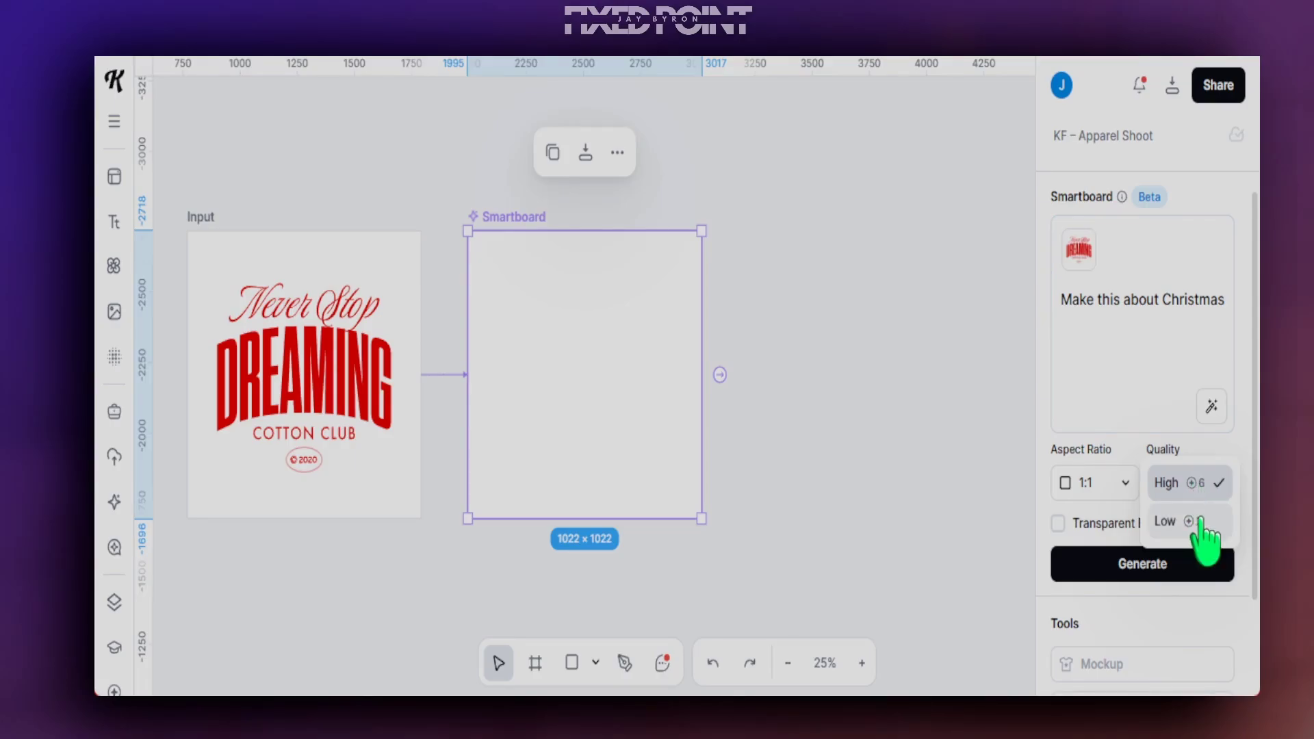
{"action": "left_click", "coordinate": [1202, 486]}
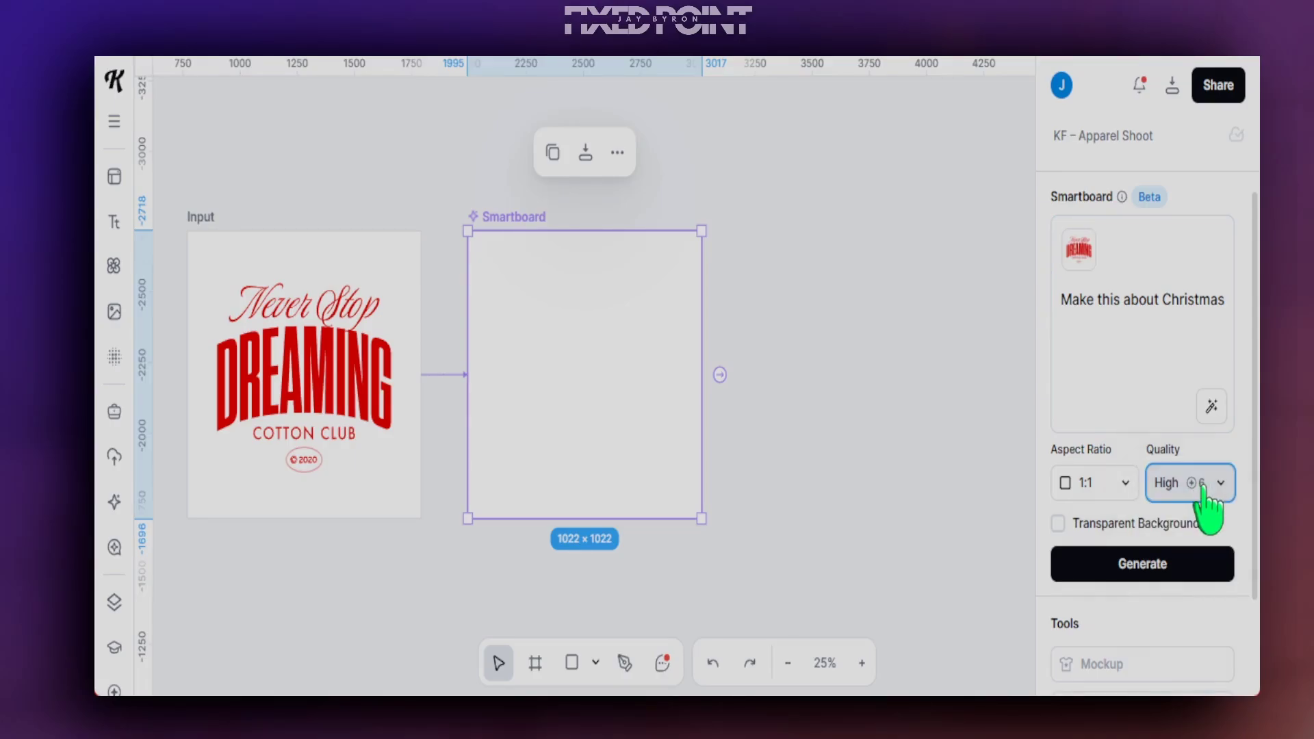
{"action": "left_click", "coordinate": [1203, 487]}
{"action": "left_click", "coordinate": [1226, 496]}
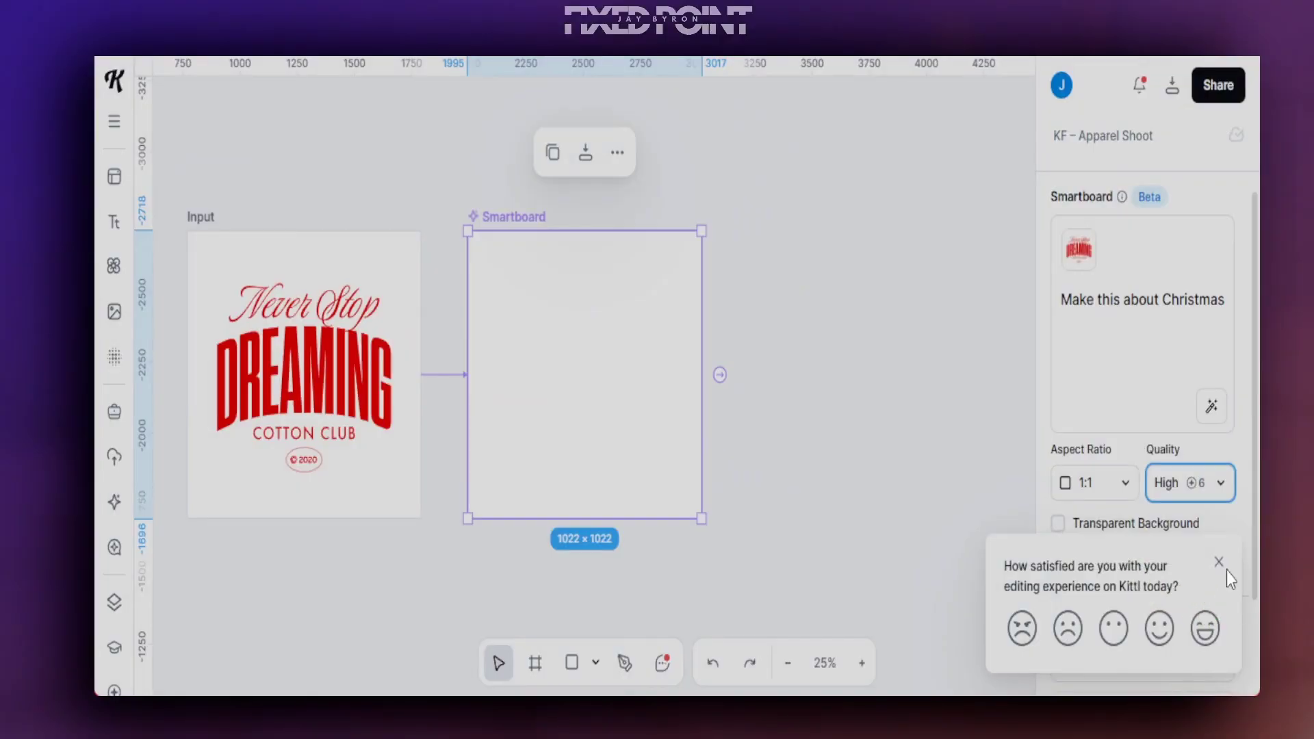
Enable Transparent Background and generate the Never Stop Christmas design
{"action": "left_click", "coordinate": [1219, 563]}
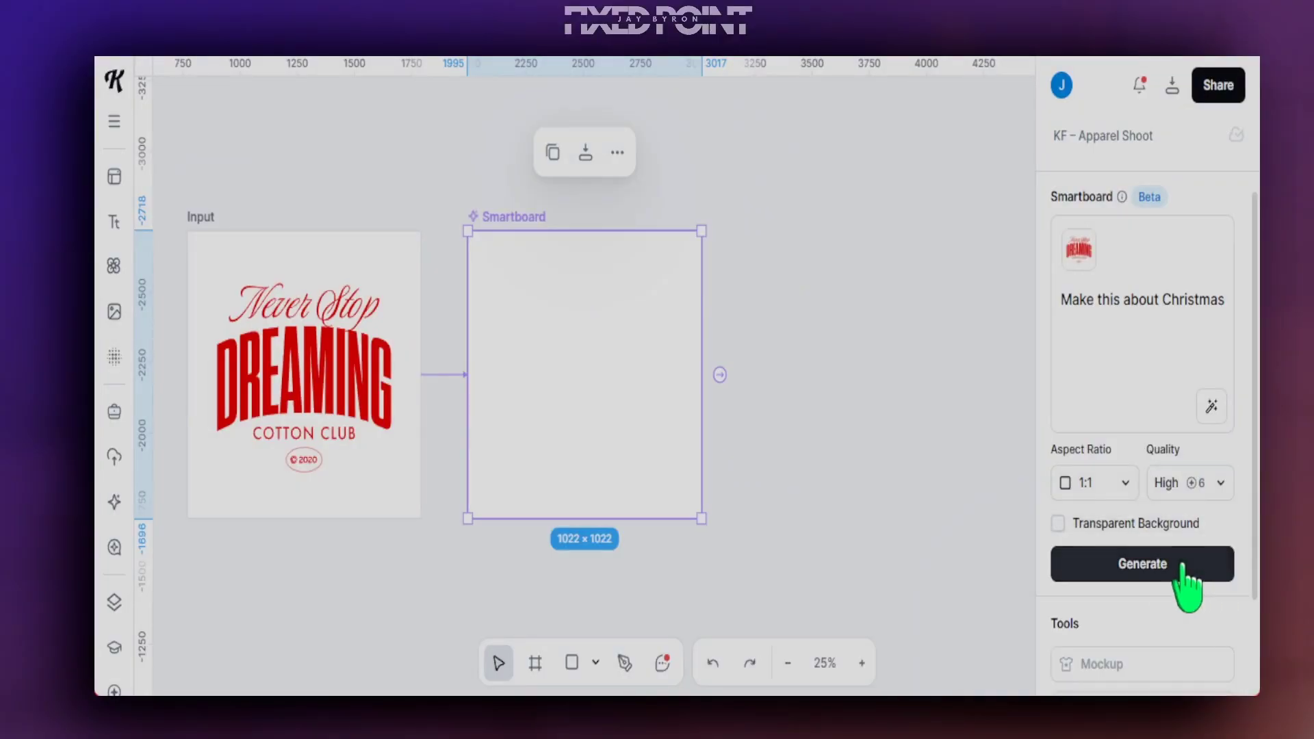
{"action": "left_click", "coordinate": [1066, 527]}
{"action": "left_click", "coordinate": [1150, 572]}
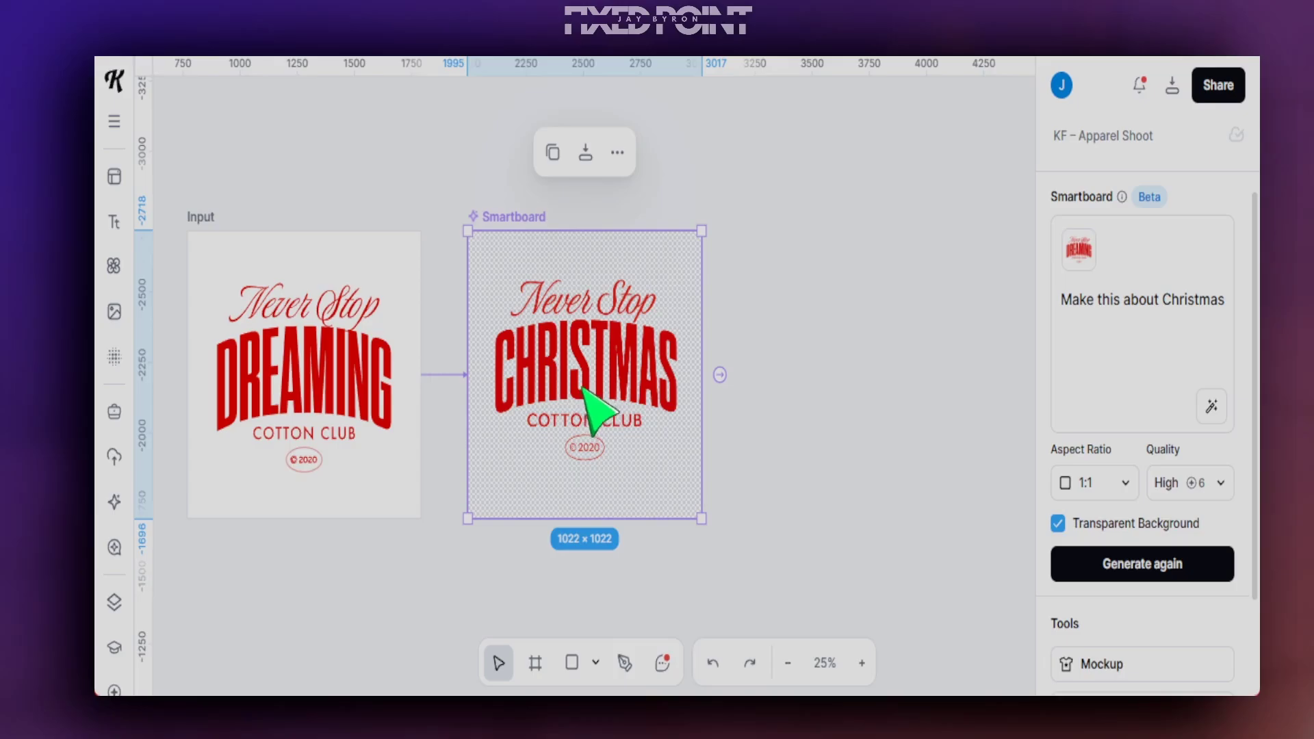
{"action": "right_click", "coordinate": [604, 388]}
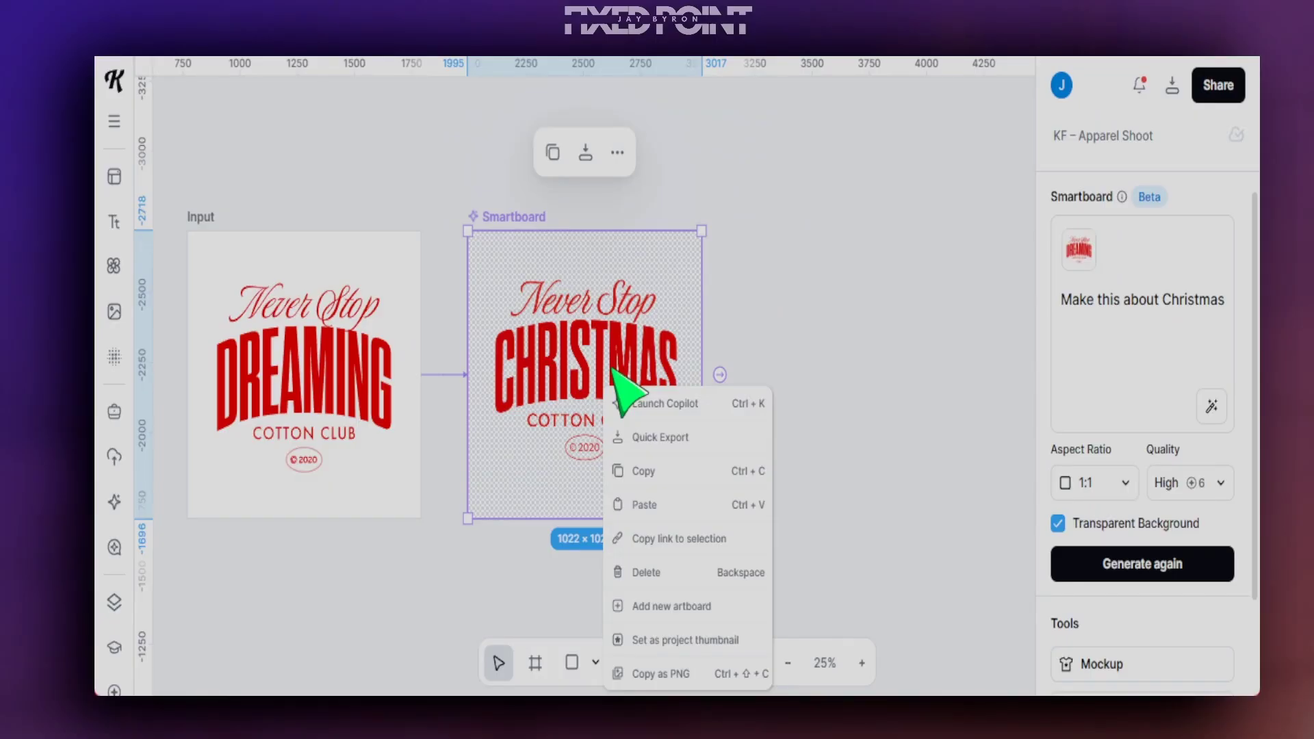
Add a second 1022 × 1022 Smartboard chained after the Christmas design's right connector
{"action": "mouse_move", "coordinate": [719, 374]}
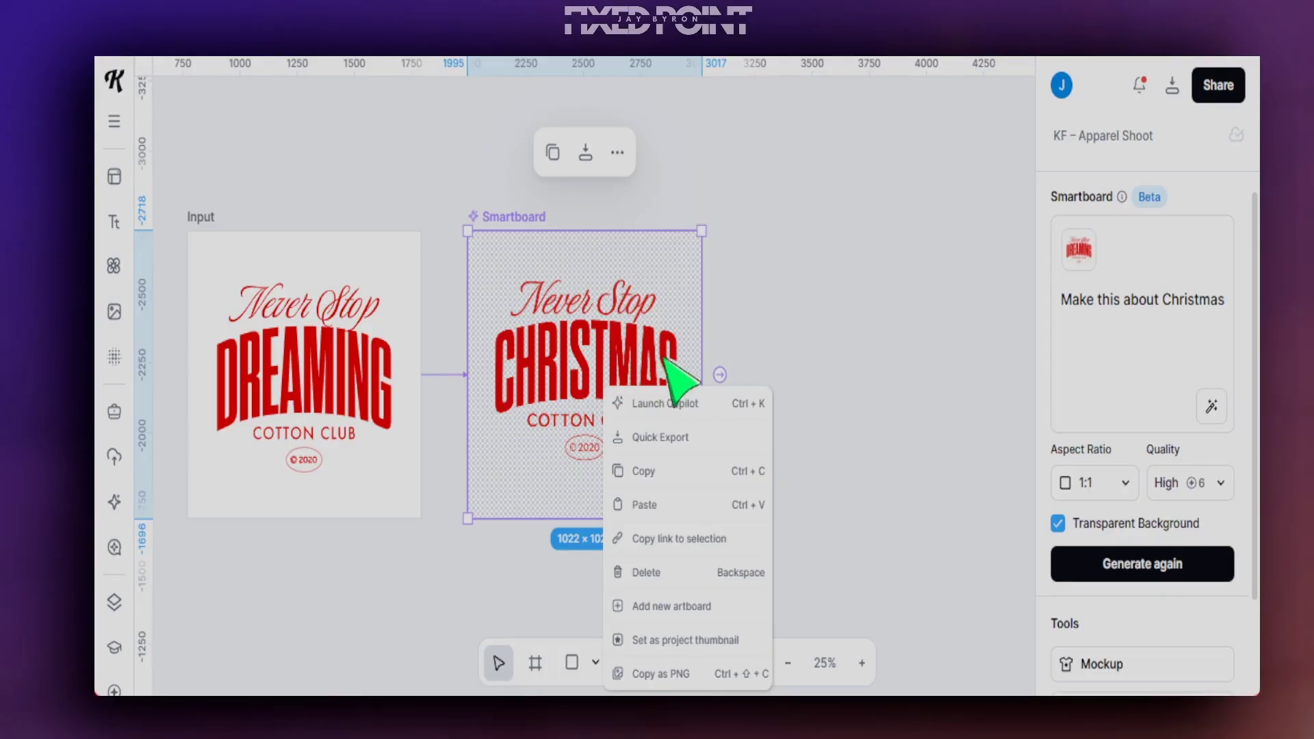
{"action": "left_click", "coordinate": [719, 374]}
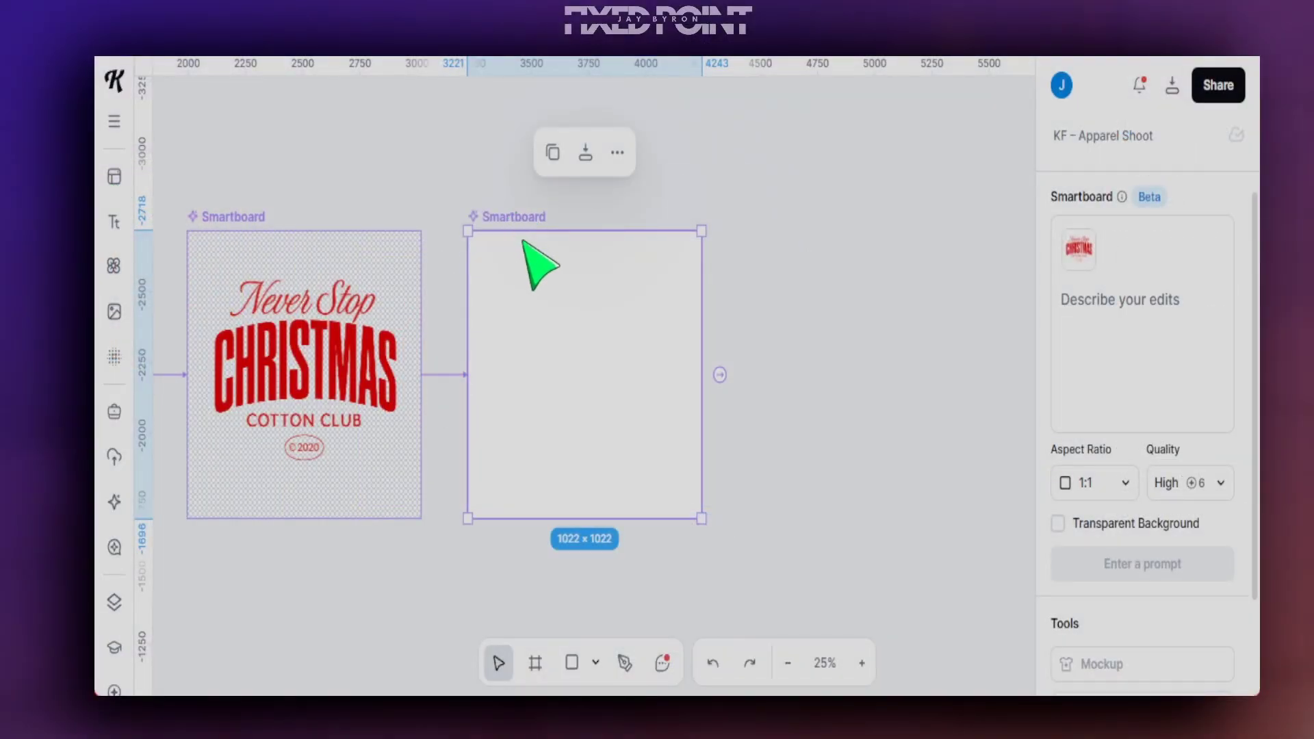
{"action": "scroll", "coordinate": [524, 241], "scroll_direction": "down", "scroll_amount": 5}
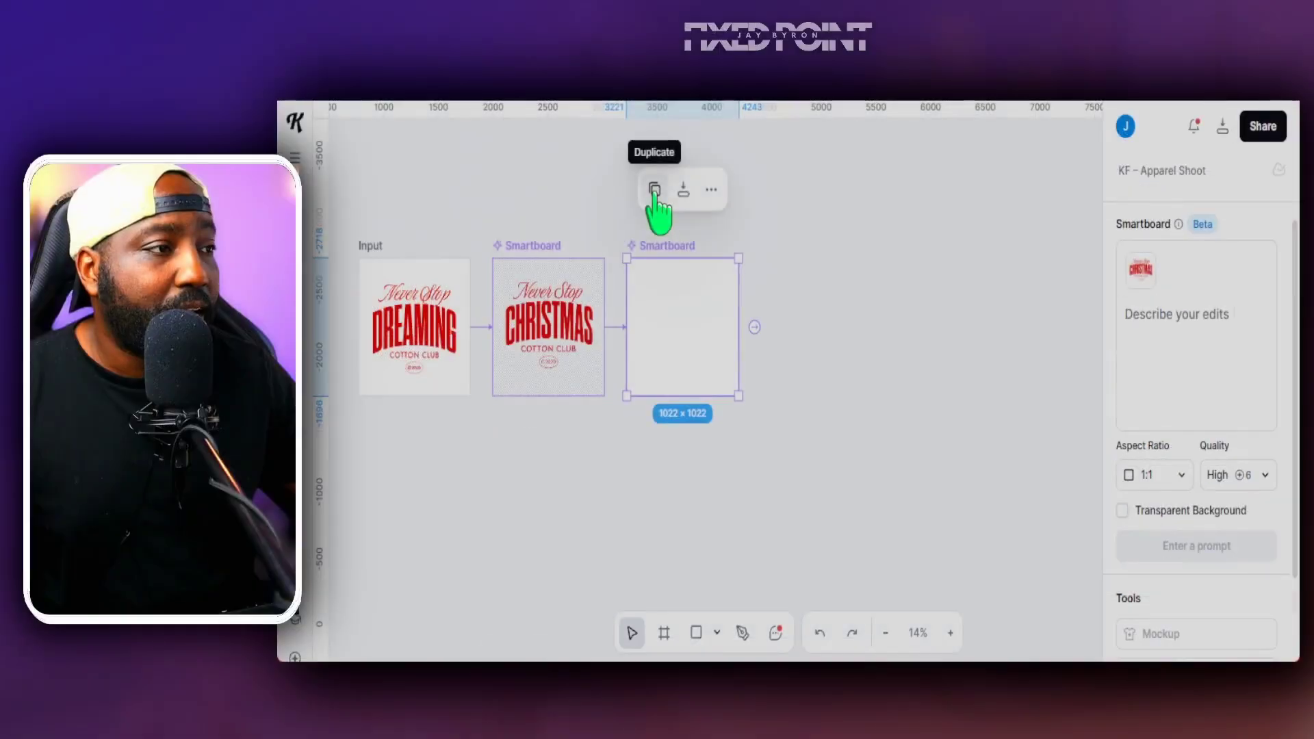
Duplicate the empty Smartboard into a column of about eight boards and view them
{"action": "left_click", "coordinate": [525, 157]}
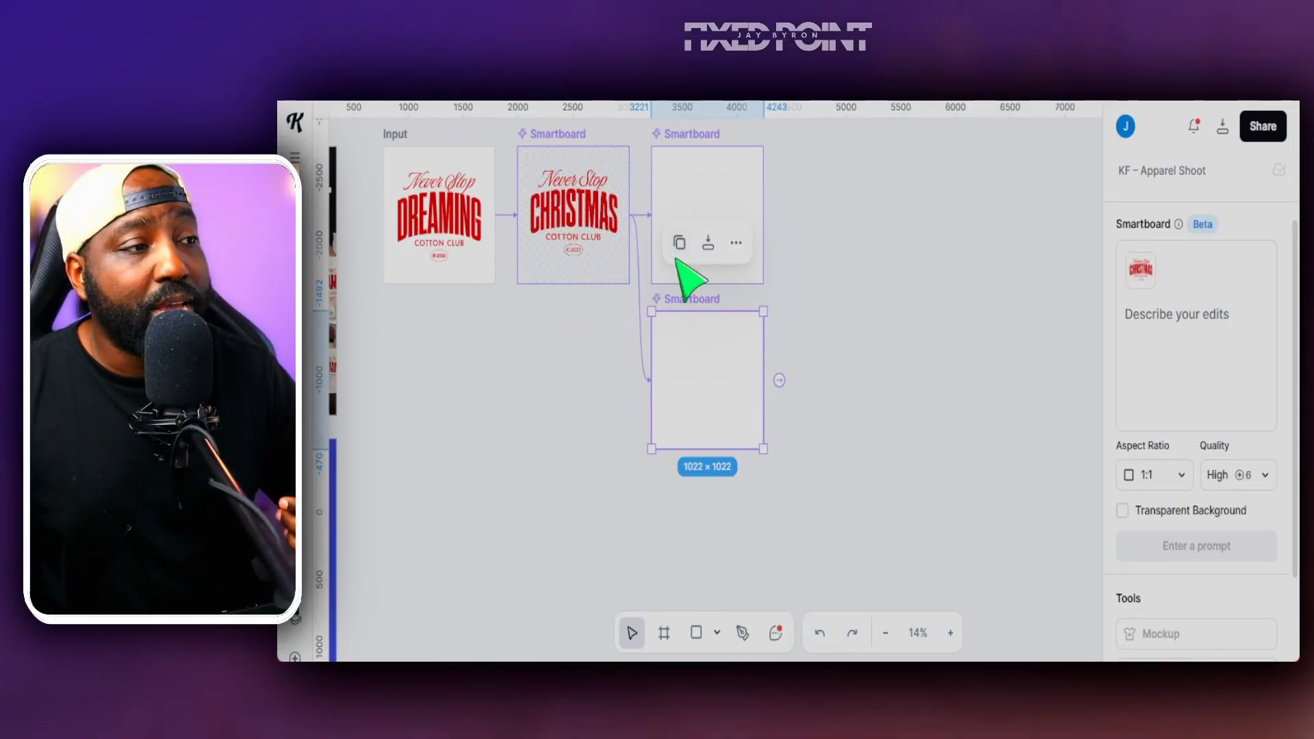
{"action": "scroll", "coordinate": [674, 267], "scroll_direction": "down", "scroll_amount": 3}
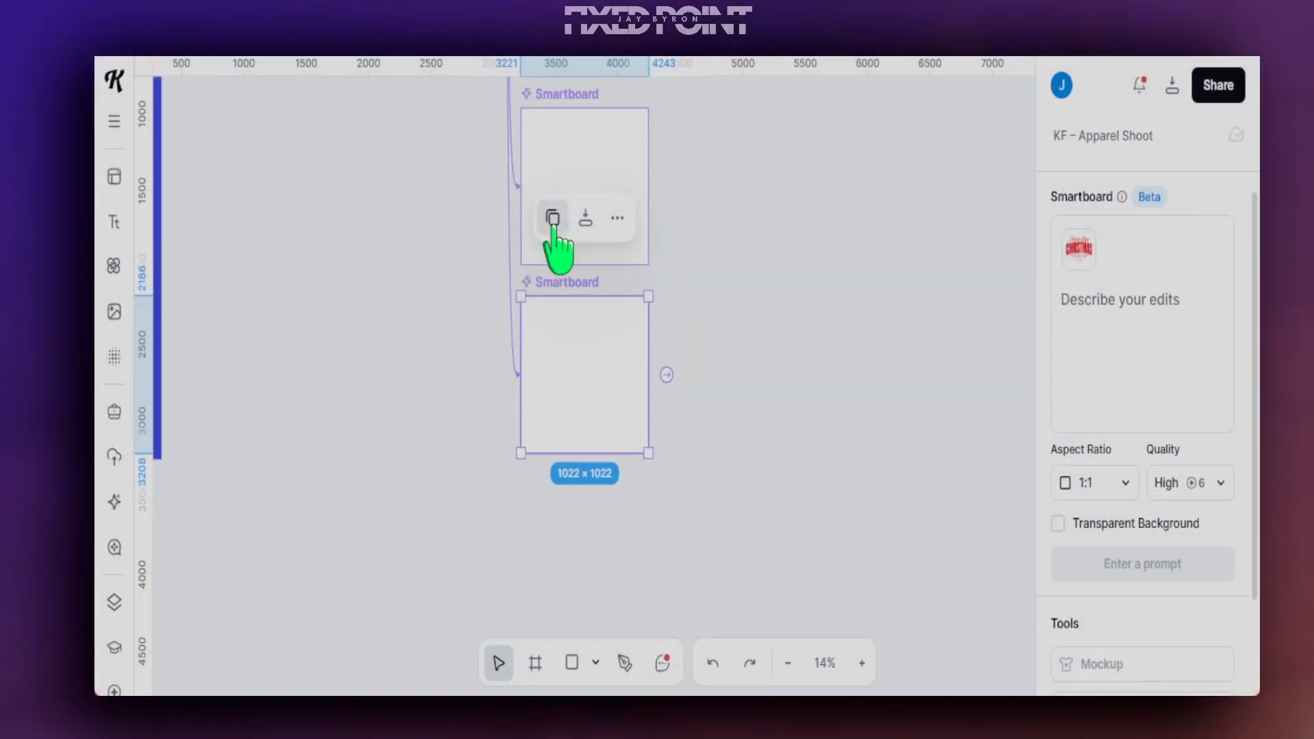
{"action": "left_click", "coordinate": [786, 664]}
{"action": "left_click", "coordinate": [786, 664]}
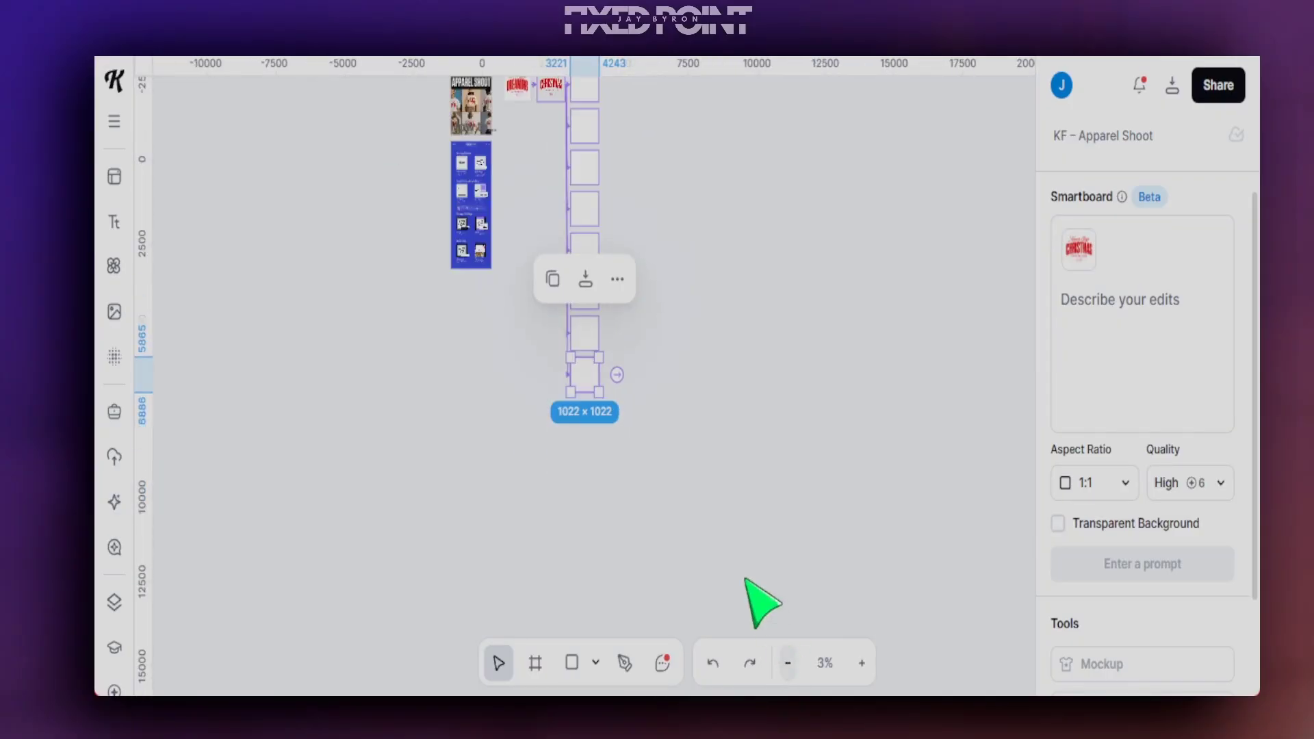
{"action": "left_click", "coordinate": [863, 664]}
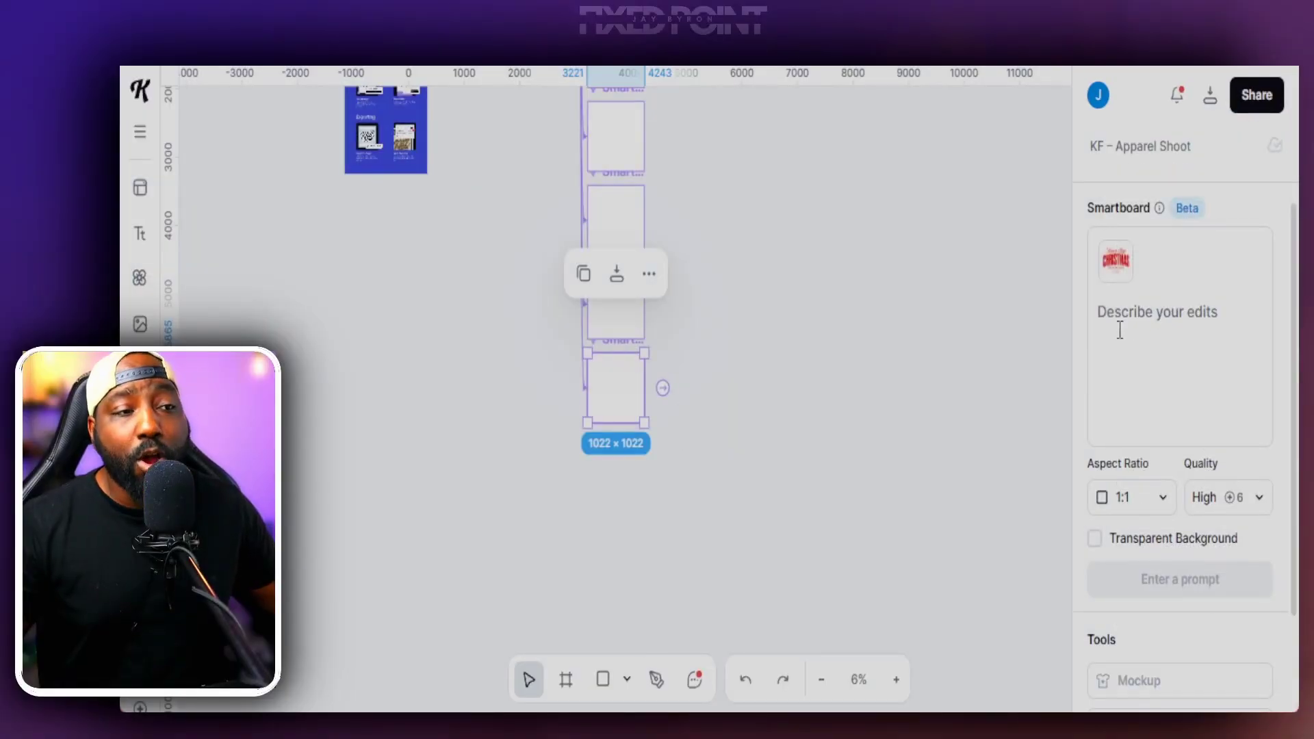
Prompt each chained Smartboard: 1st grade teacher, baseball mom, Christmas phrase, soccer mom
{"action": "left_click", "coordinate": [1146, 314]}
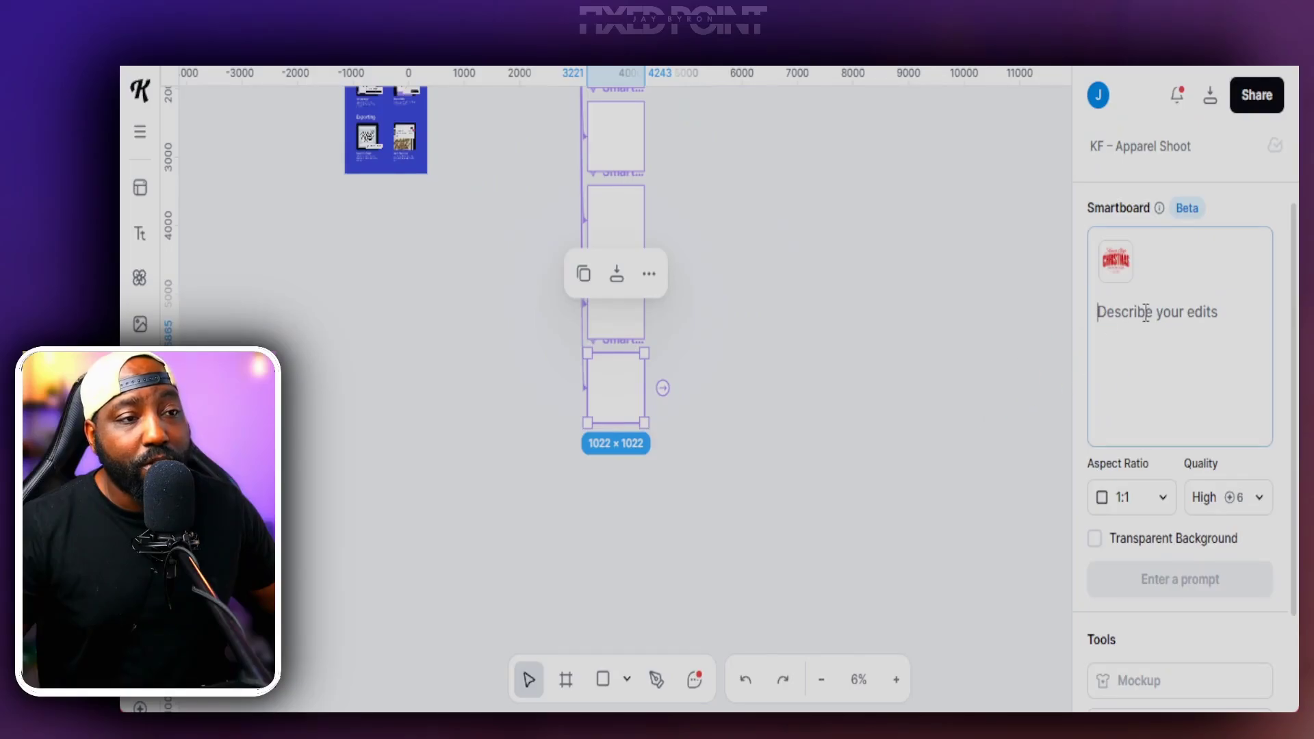
{"action": "left_click", "coordinate": [602, 331]}
{"action": "left_click", "coordinate": [630, 240]}
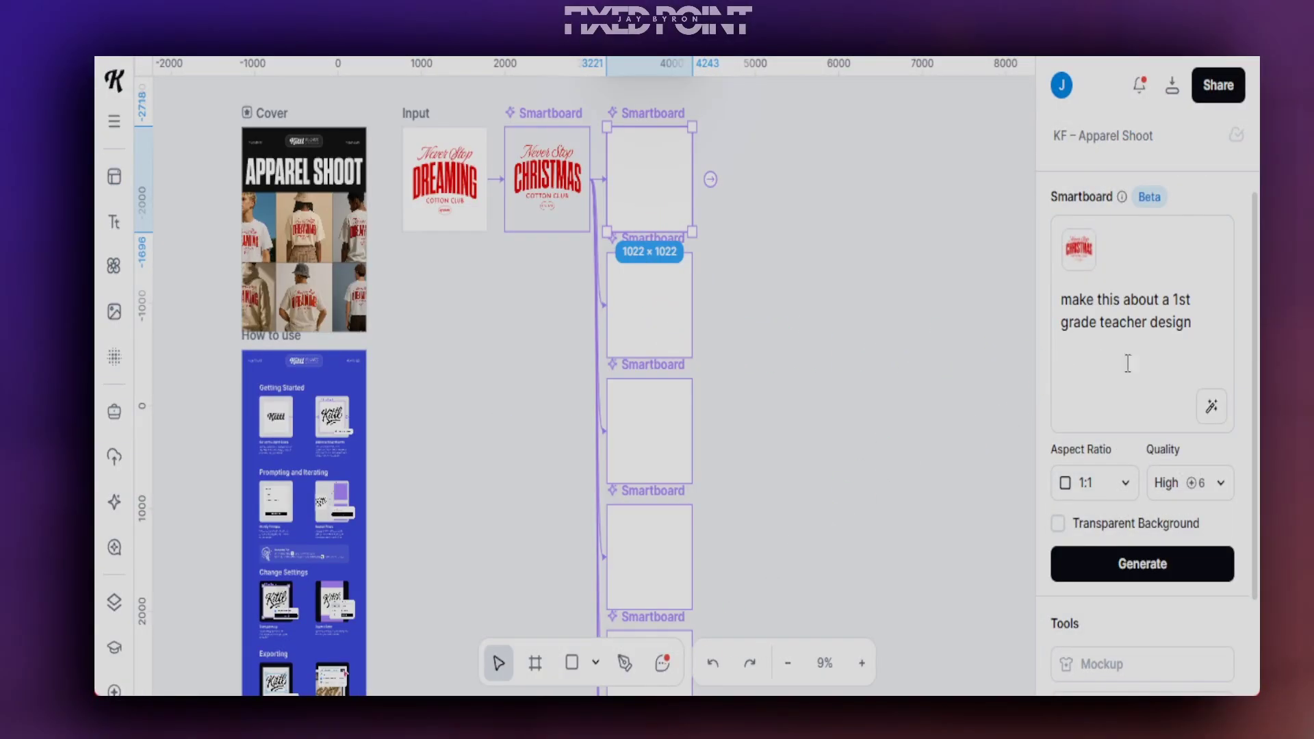
{"action": "left_click", "coordinate": [677, 305]}
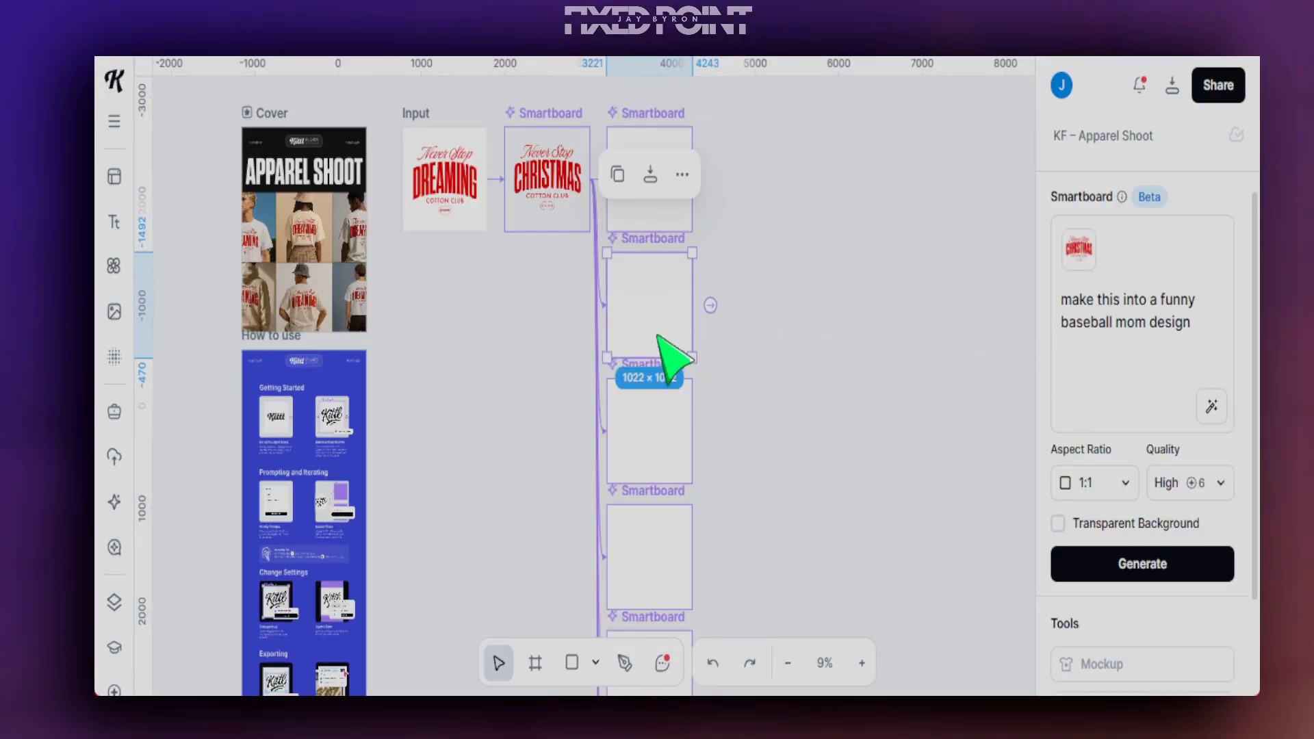
{"action": "left_click", "coordinate": [636, 437]}
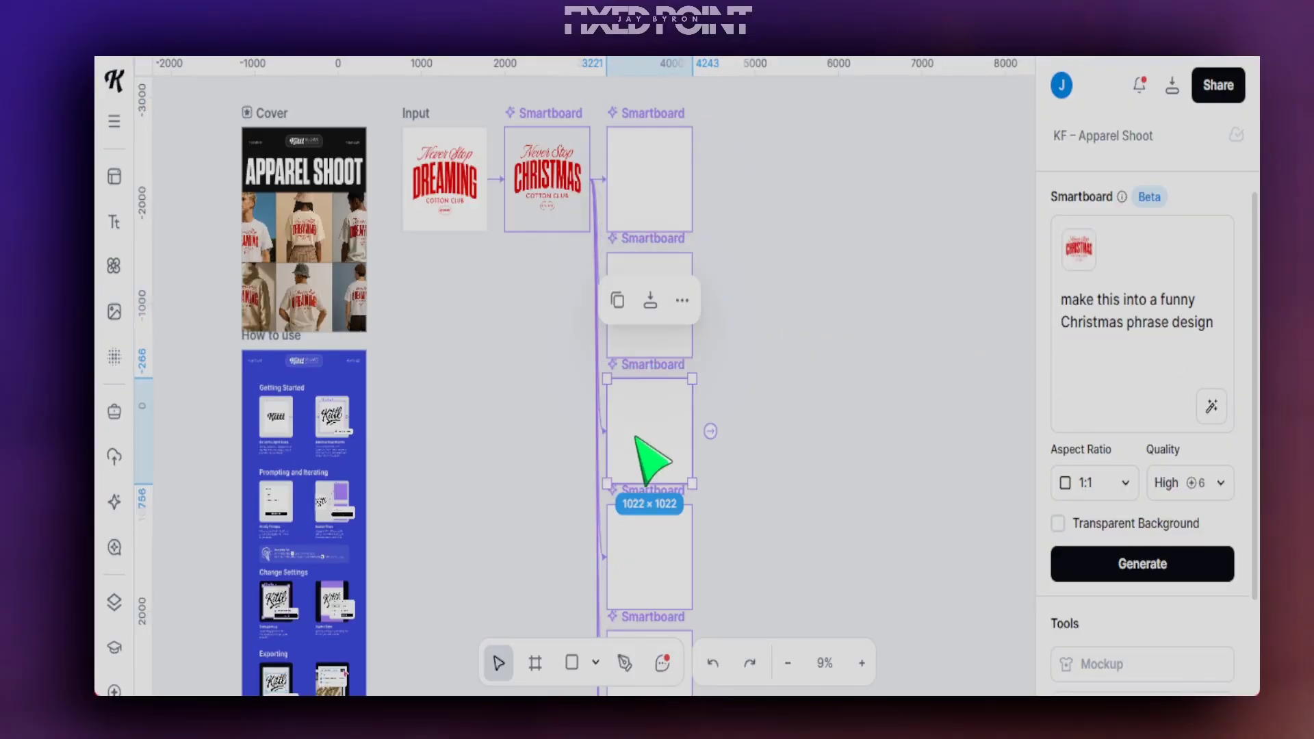
{"action": "left_click", "coordinate": [660, 558]}
{"action": "scroll", "coordinate": [661, 476], "scroll_direction": "down", "scroll_amount": 3}
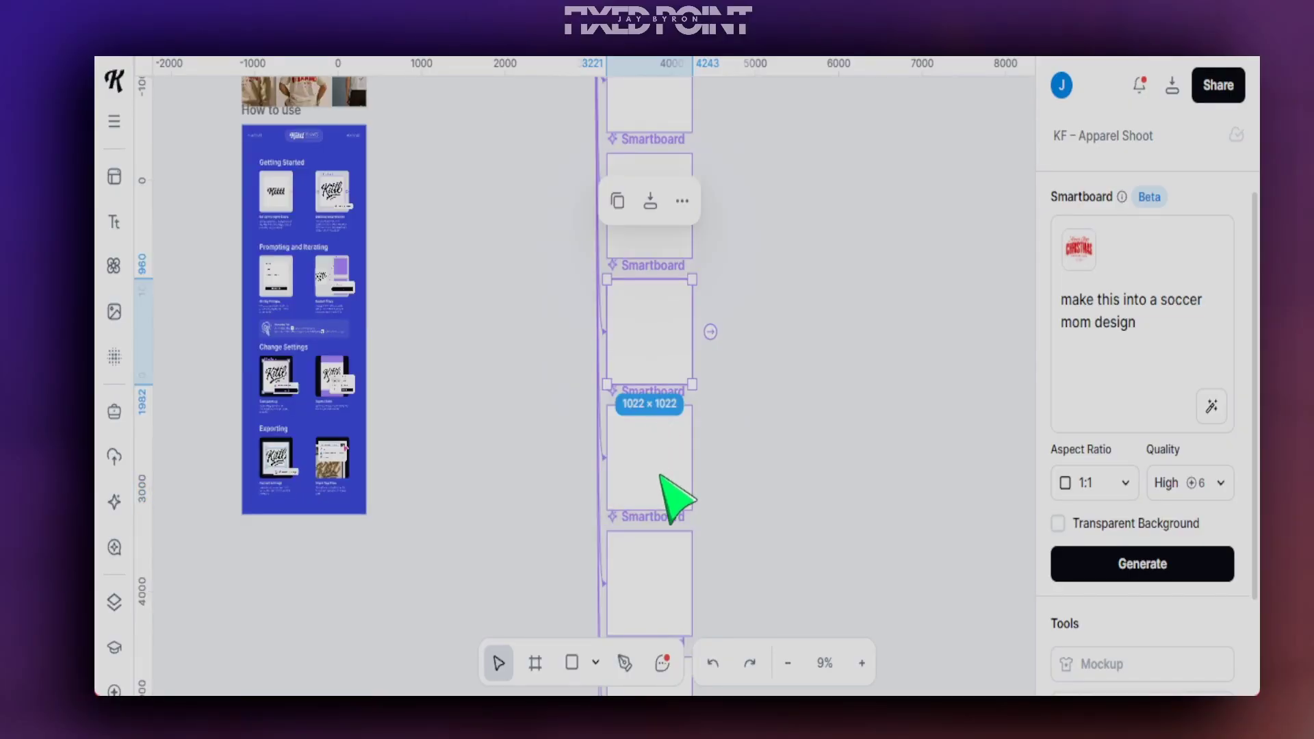
{"action": "scroll", "coordinate": [664, 547], "scroll_direction": "down", "scroll_amount": 3}
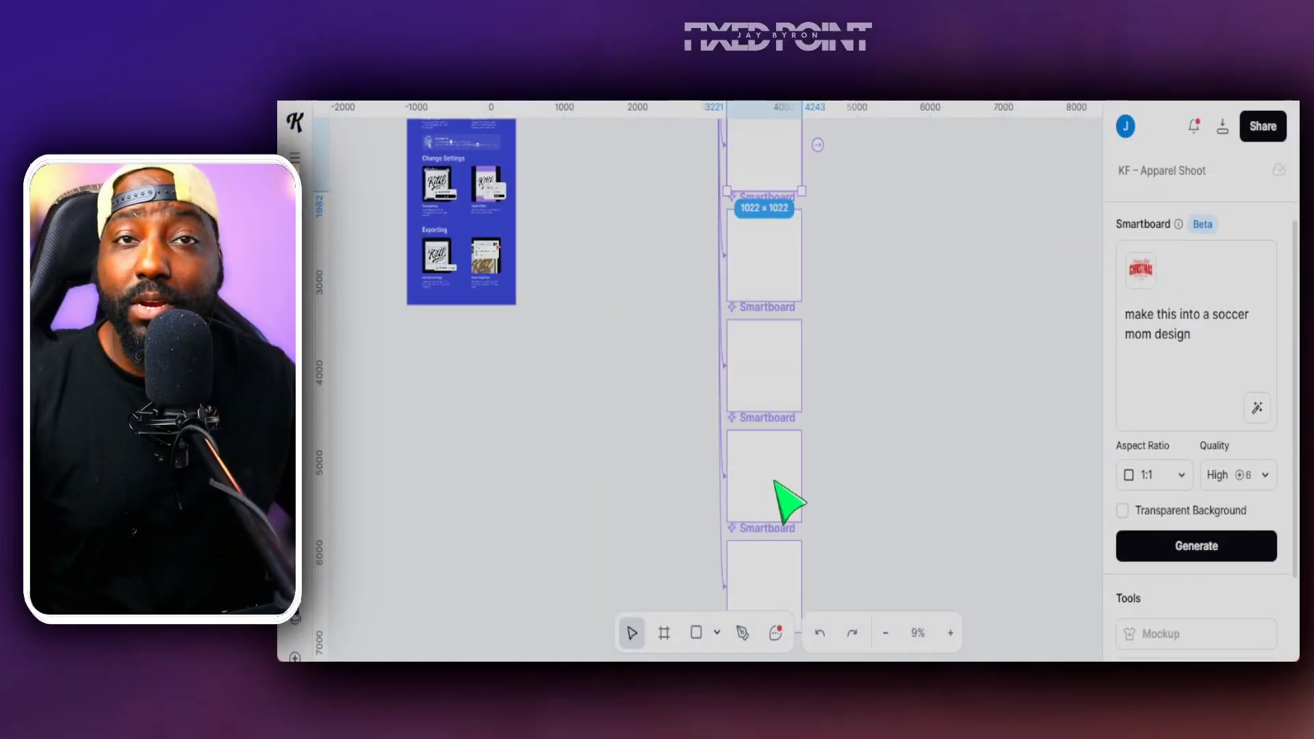
{"action": "scroll", "coordinate": [680, 504], "scroll_direction": "up", "scroll_amount": 6}
{"action": "left_click", "coordinate": [786, 439]}
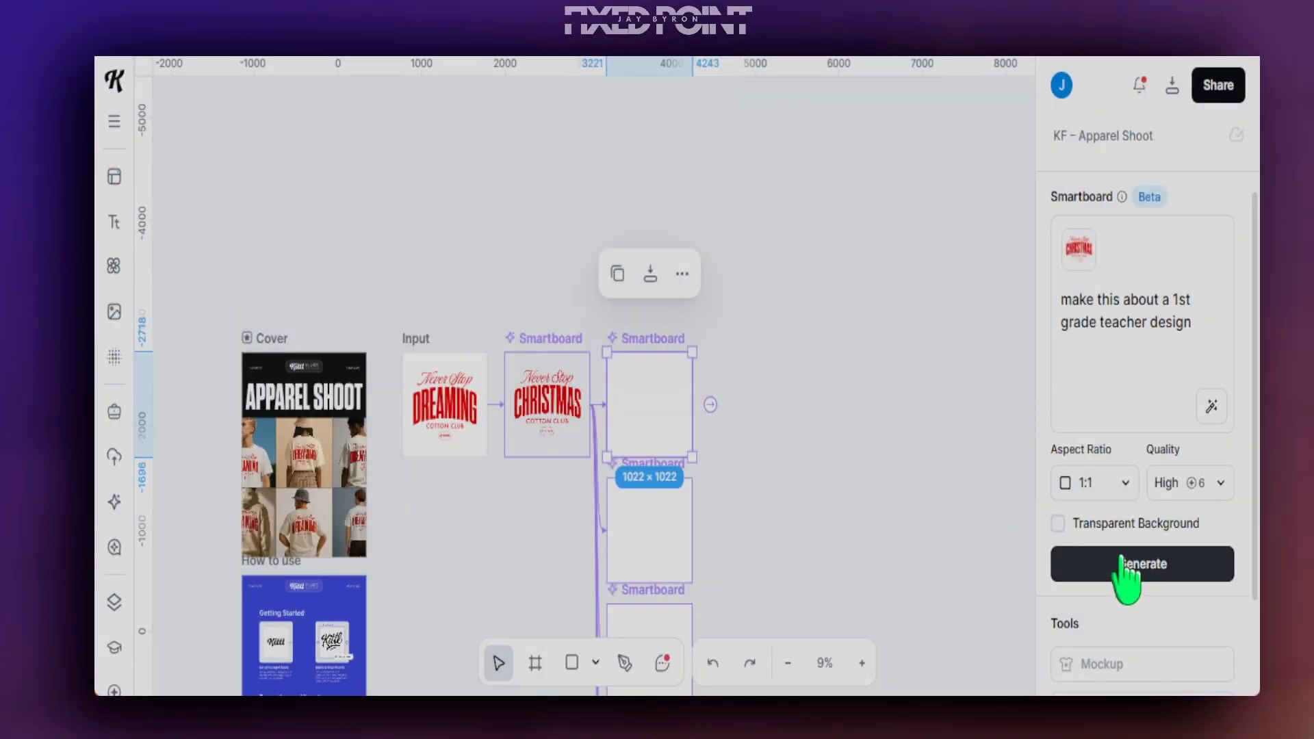
Start the 1st grade teacher, funny baseball mom and funny Christmas phrase smartboard variants generating
{"action": "left_click", "coordinate": [1142, 564]}
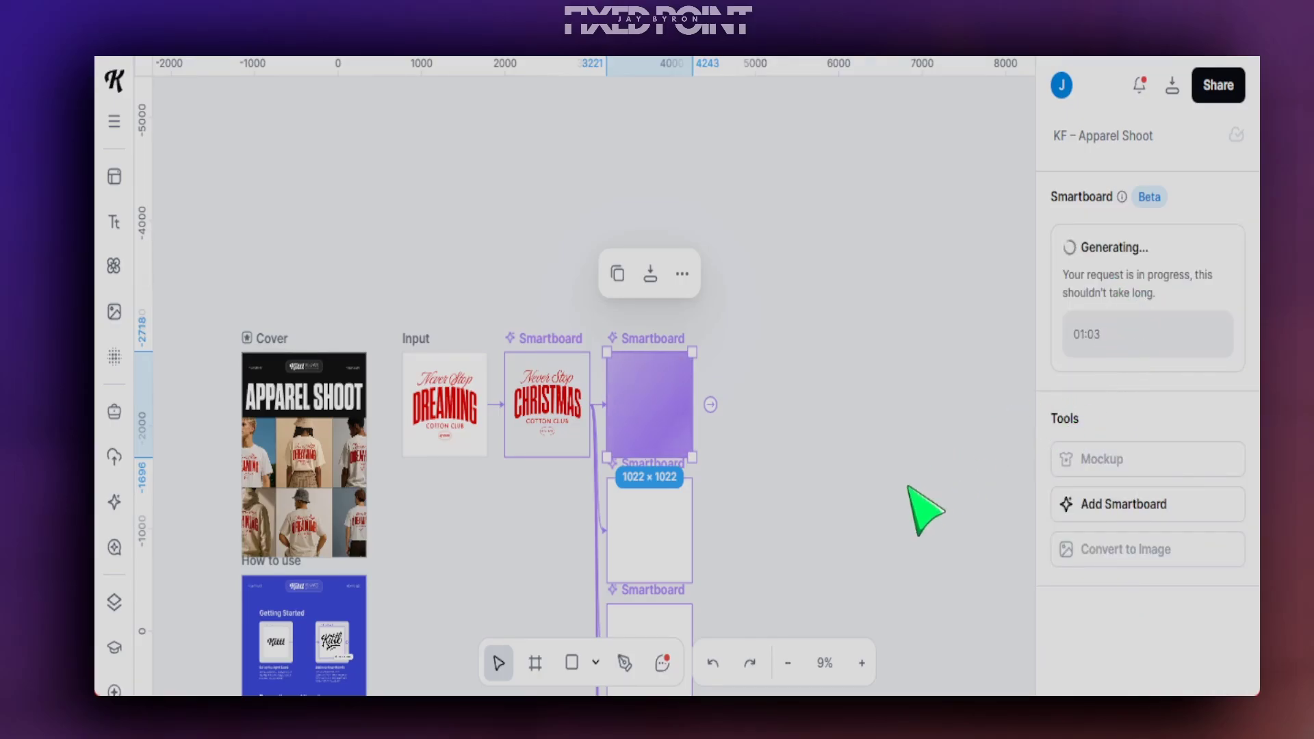
{"action": "left_click", "coordinate": [652, 548]}
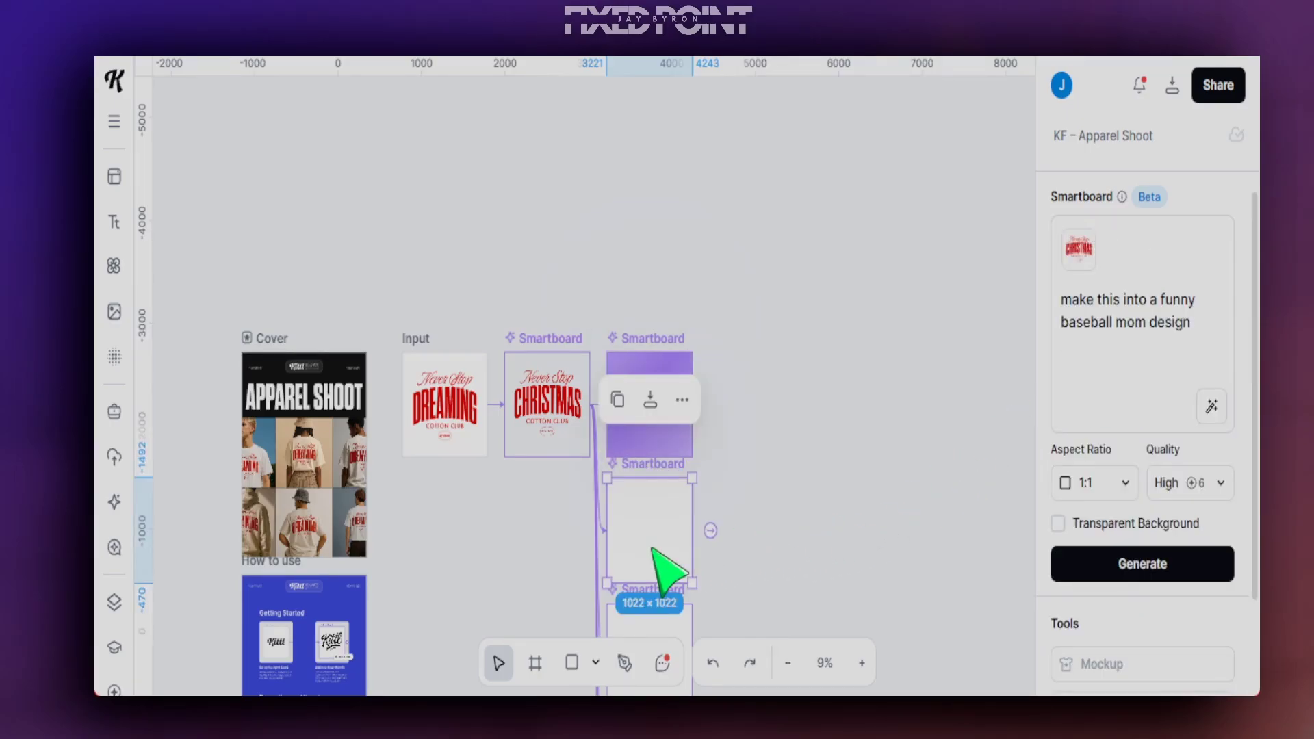
{"action": "left_click", "coordinate": [1116, 564]}
{"action": "scroll", "coordinate": [917, 510], "scroll_direction": "down", "scroll_amount": 3}
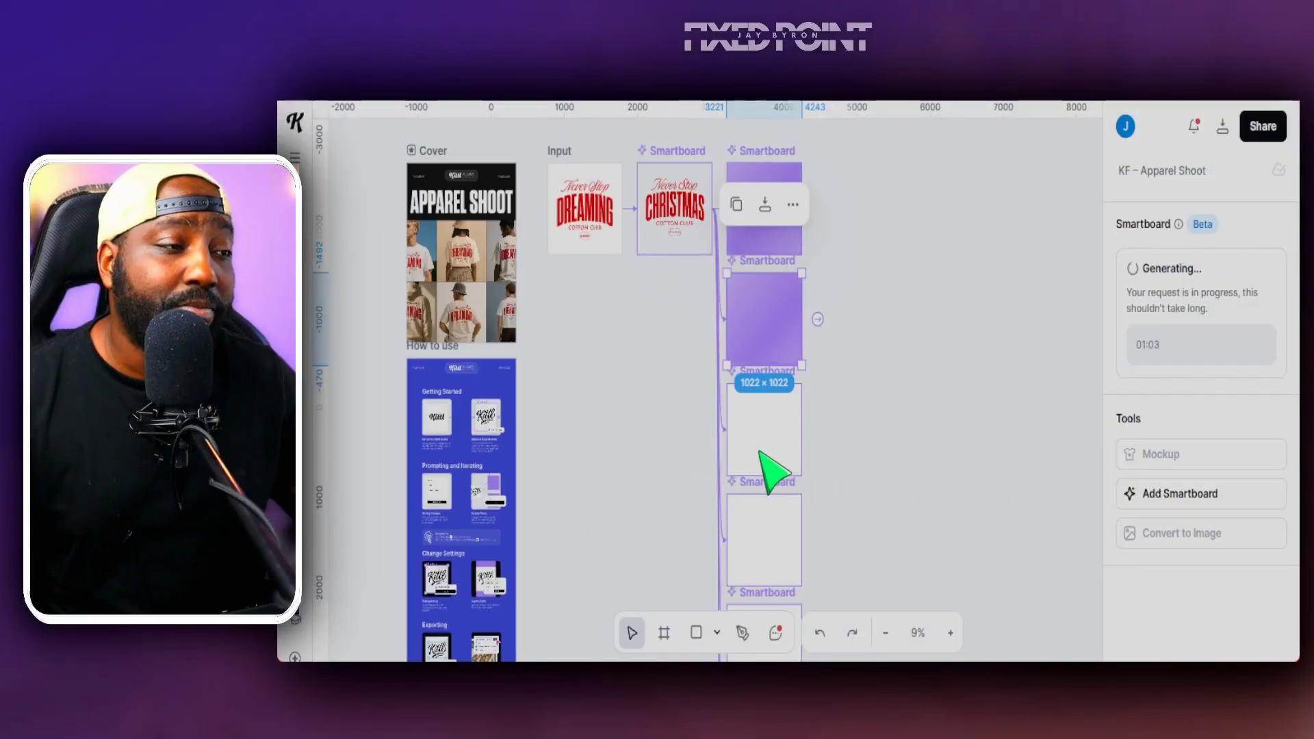
{"action": "left_click", "coordinate": [647, 456]}
{"action": "left_click", "coordinate": [1161, 546]}
{"action": "scroll", "coordinate": [933, 513], "scroll_direction": "down", "scroll_amount": 3}
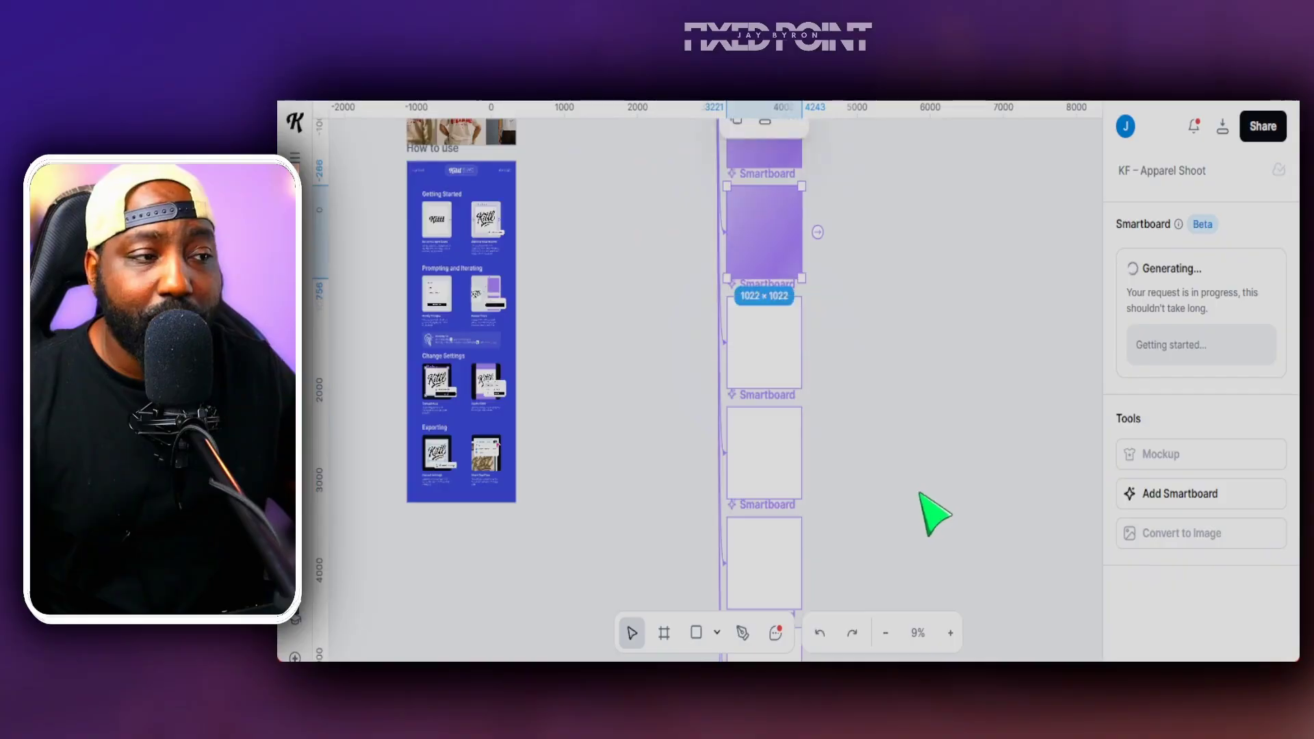
{"action": "left_click", "coordinate": [768, 367]}
Start the soccer mom, plant mom, cat mom, back to school and sleepy cat variants generating
{"action": "left_click", "coordinate": [1136, 546]}
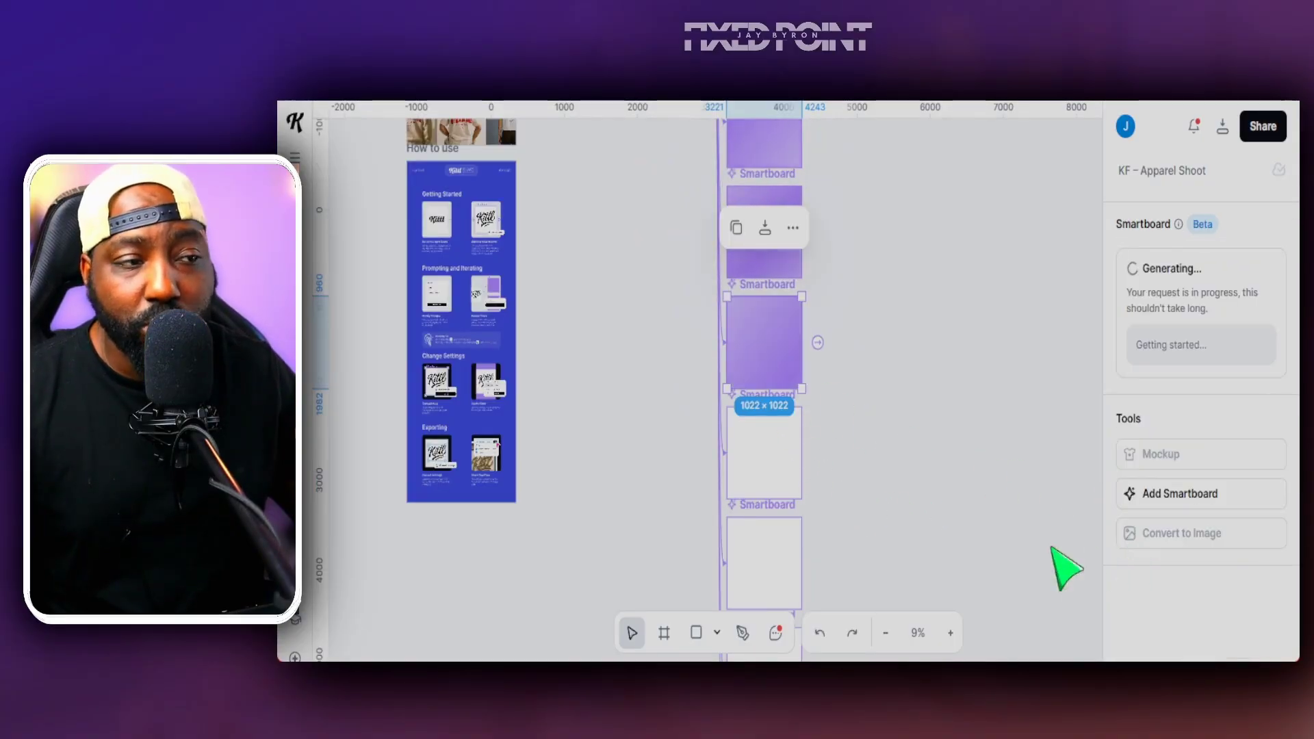
{"action": "left_click", "coordinate": [787, 496]}
{"action": "left_click", "coordinate": [1180, 547]}
{"action": "scroll", "coordinate": [924, 537], "scroll_direction": "down", "scroll_amount": 3}
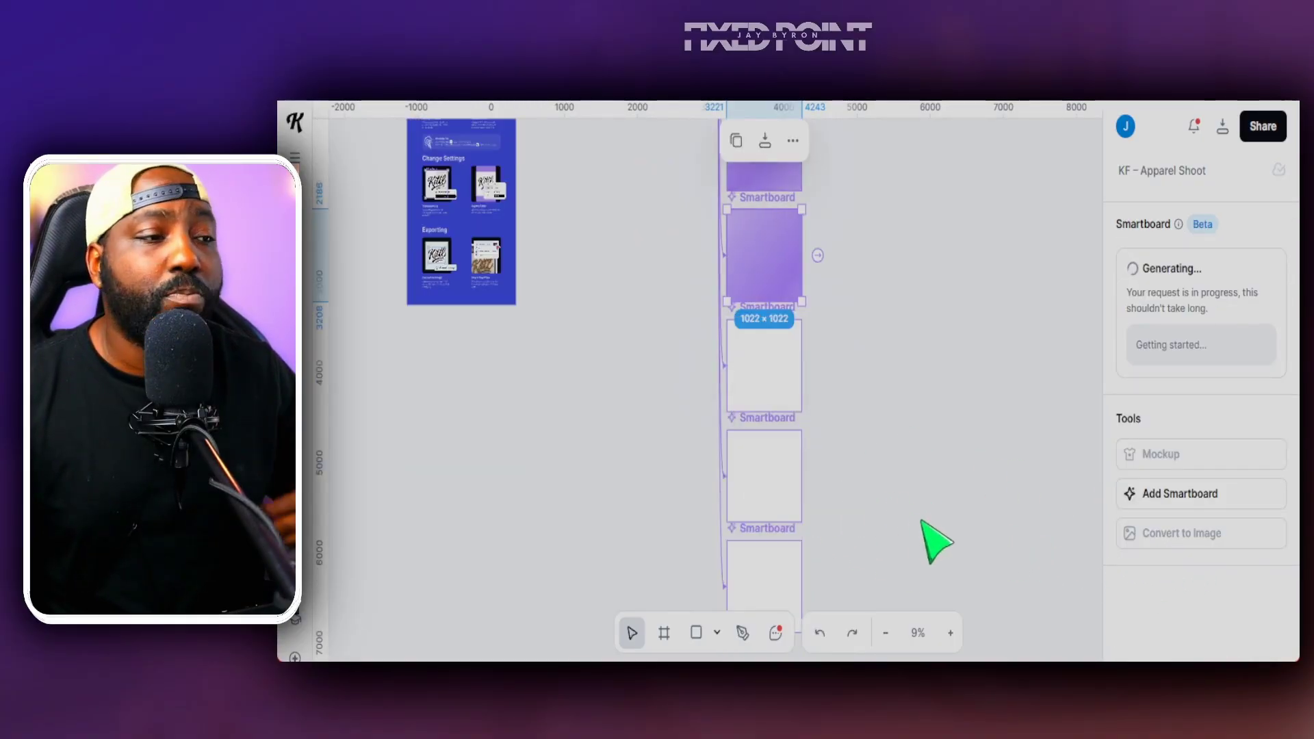
{"action": "left_click", "coordinate": [777, 404]}
{"action": "left_click", "coordinate": [1180, 544]}
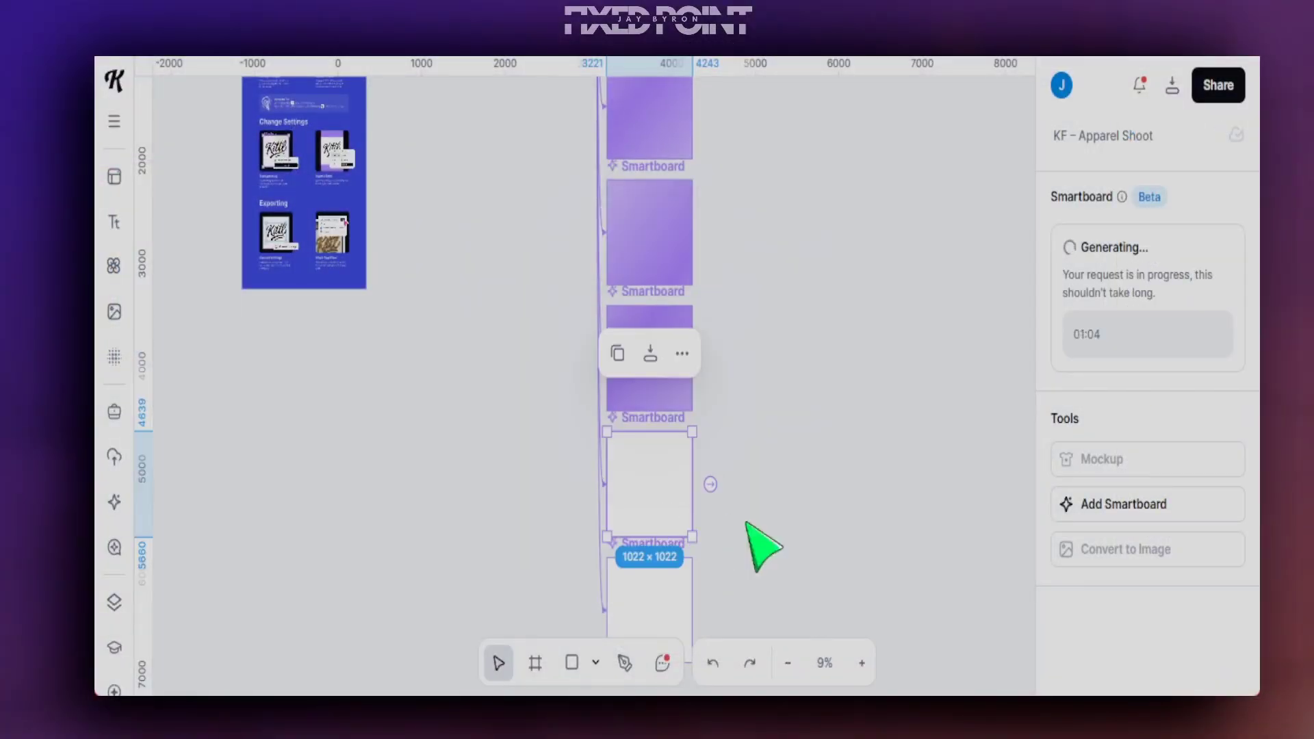
{"action": "left_click", "coordinate": [1157, 551]}
{"action": "scroll", "coordinate": [871, 506], "scroll_direction": "down", "scroll_amount": 3}
{"action": "left_click", "coordinate": [668, 414]}
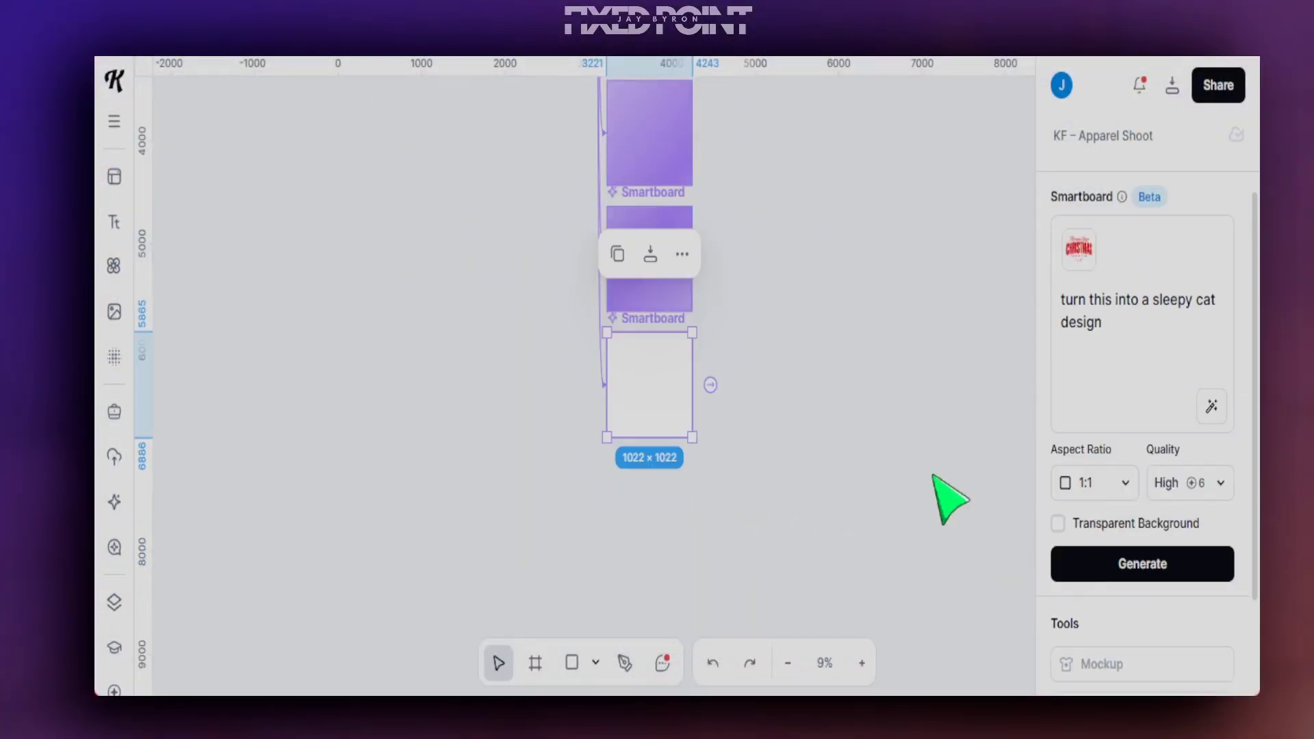
{"action": "left_click", "coordinate": [1076, 561]}
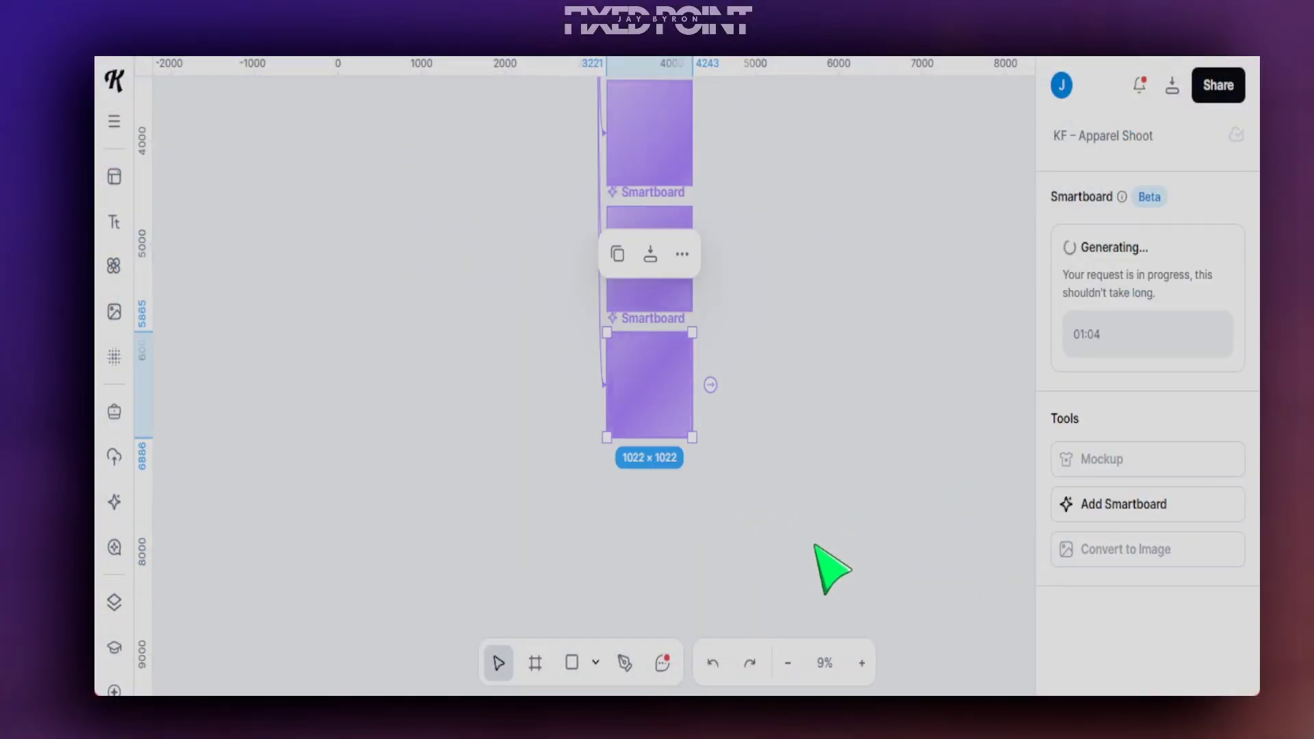
{"action": "scroll", "coordinate": [812, 541], "scroll_direction": "up", "scroll_amount": 10}
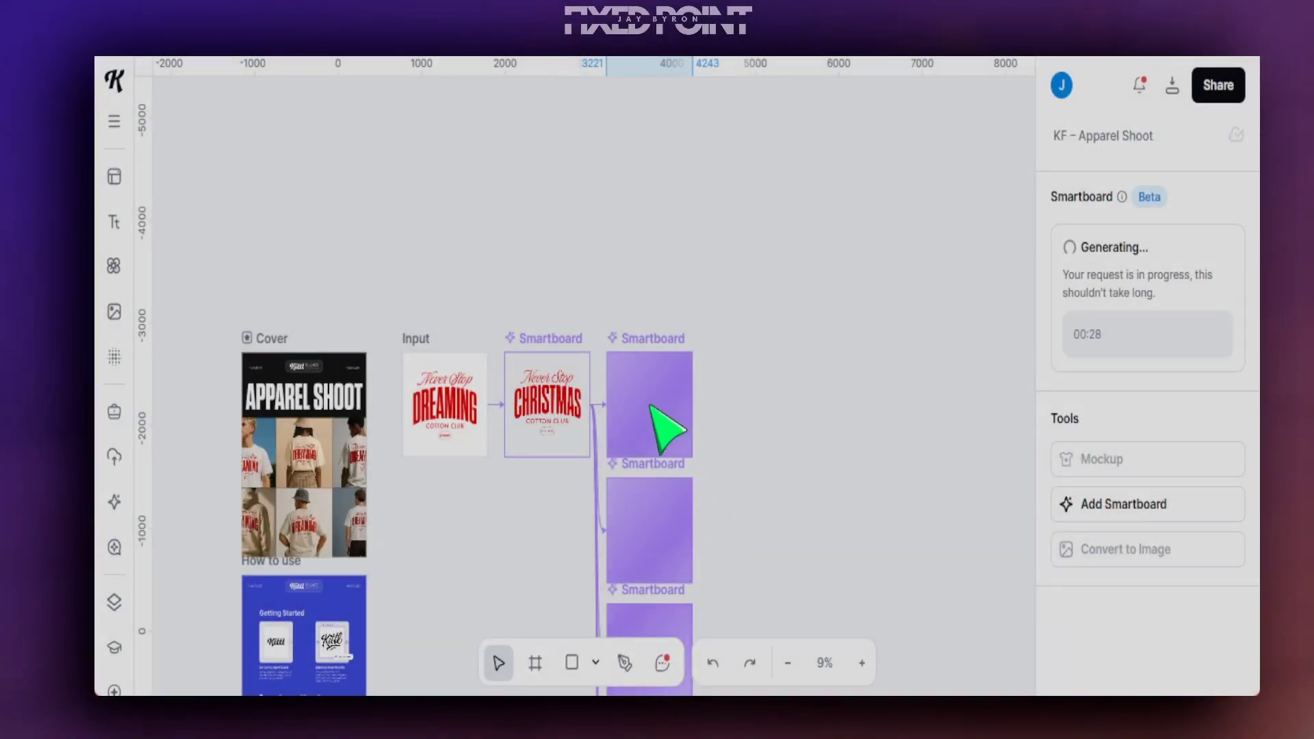
Select the finished 'I'm a First Grade Teacher' board and zoom the canvas in to 25%
{"action": "left_click", "coordinate": [651, 407]}
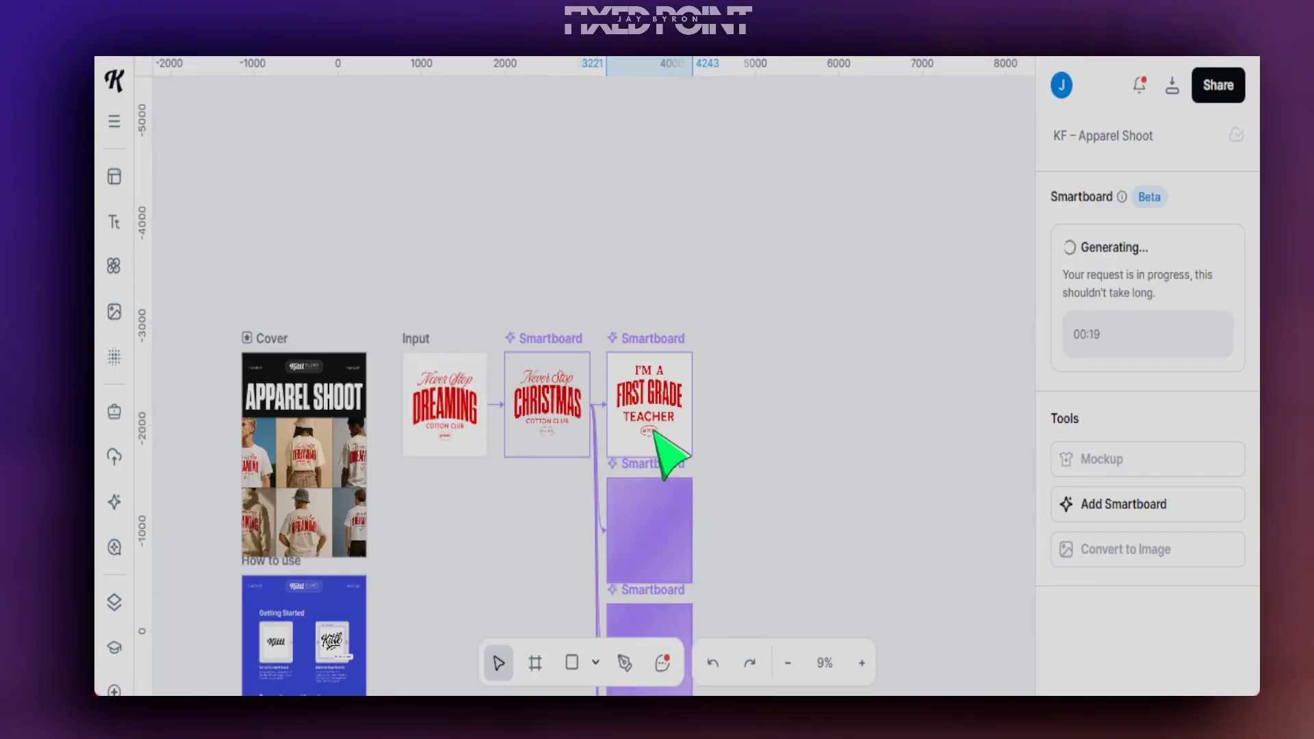
{"action": "left_click", "coordinate": [655, 431]}
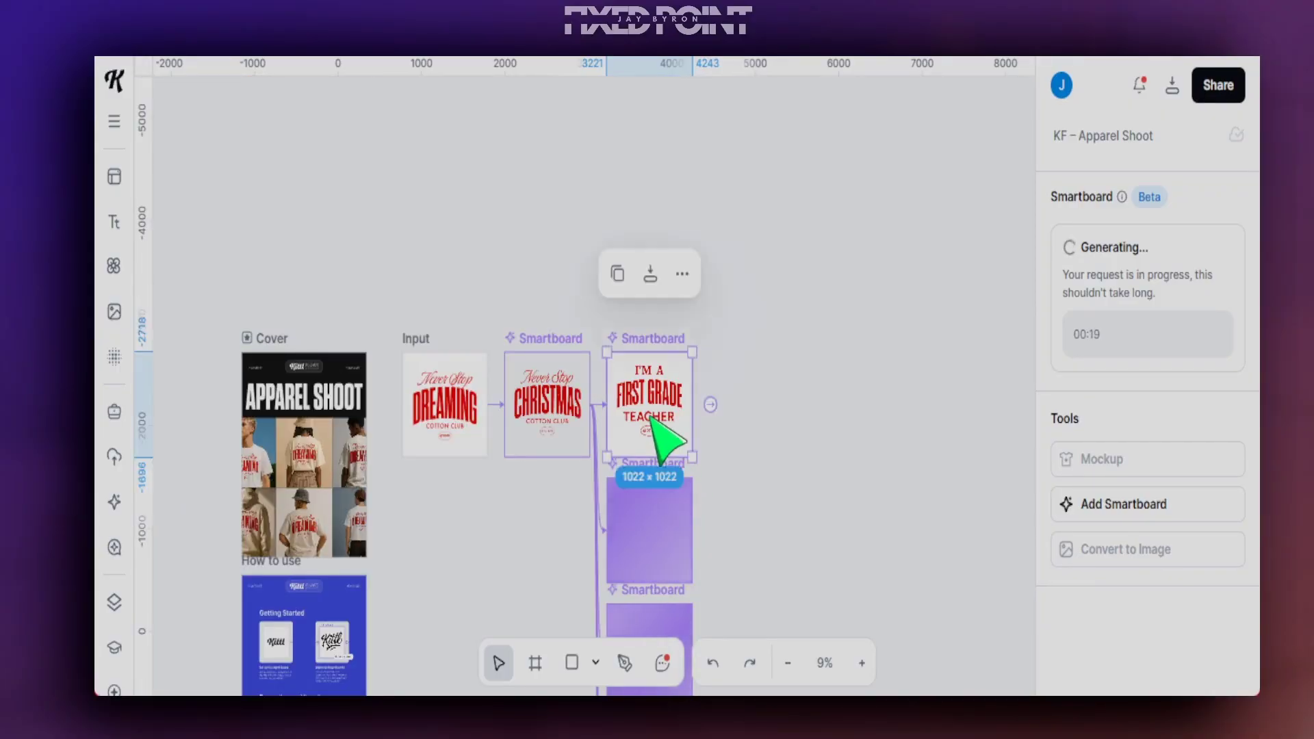
{"action": "right_click", "coordinate": [541, 428]}
{"action": "key", "text": "Escape"}
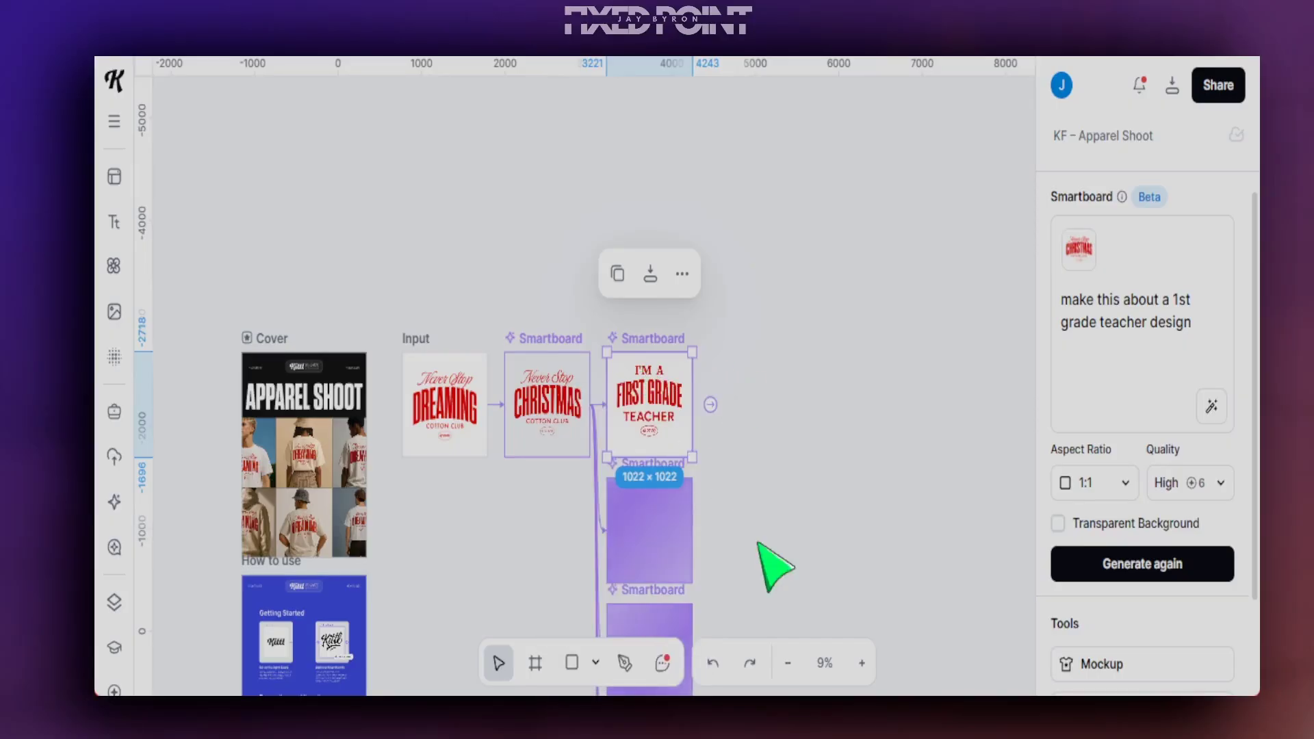
{"action": "left_click", "coordinate": [862, 663]}
{"action": "left_click", "coordinate": [862, 663]}
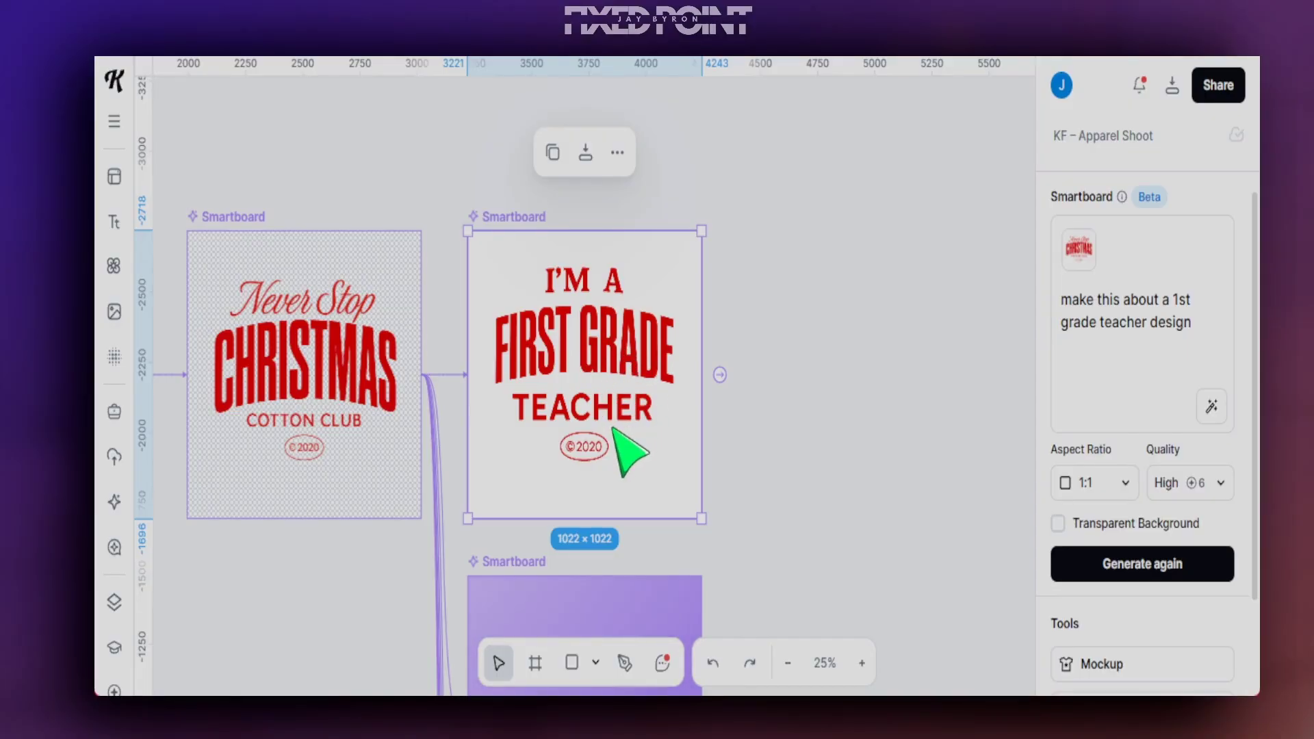
Scroll down to the Soccer Mom board and check its prompt and result
{"action": "scroll", "coordinate": [637, 452], "scroll_direction": "down", "scroll_amount": 3}
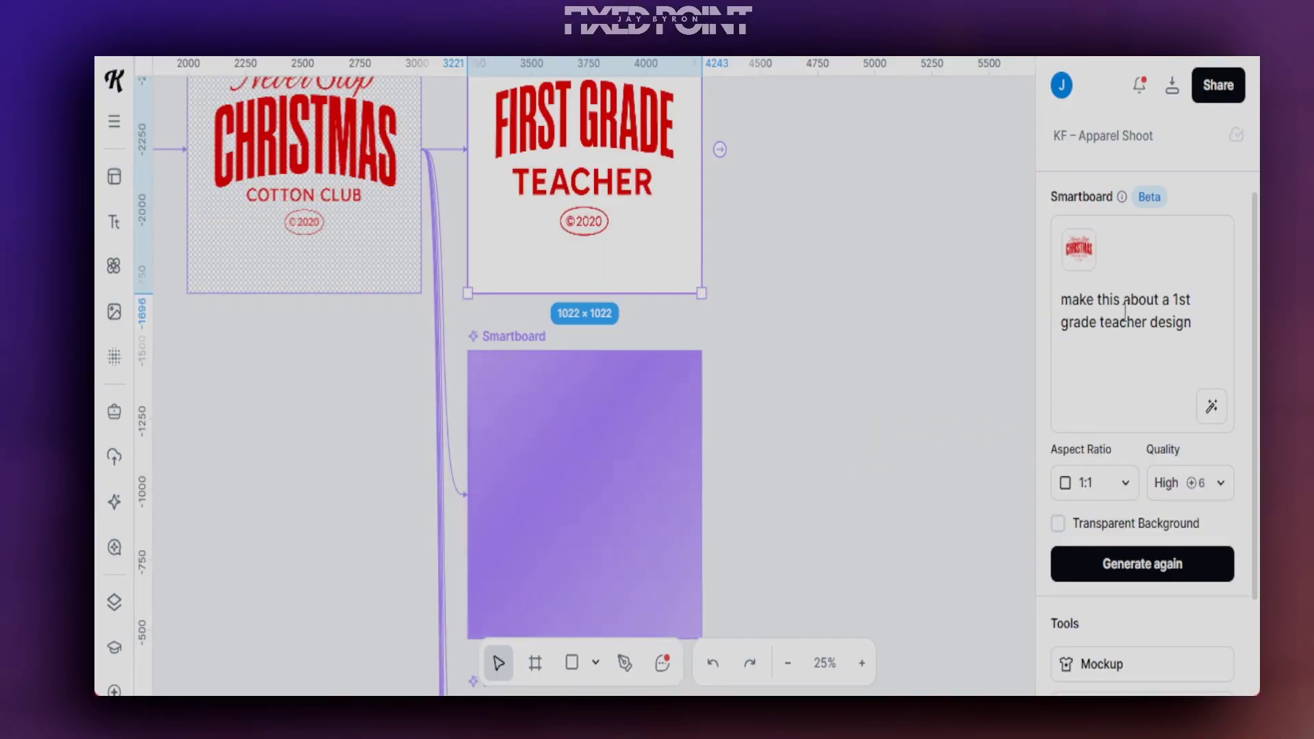
{"action": "scroll", "coordinate": [647, 408], "scroll_direction": "down", "scroll_amount": 10}
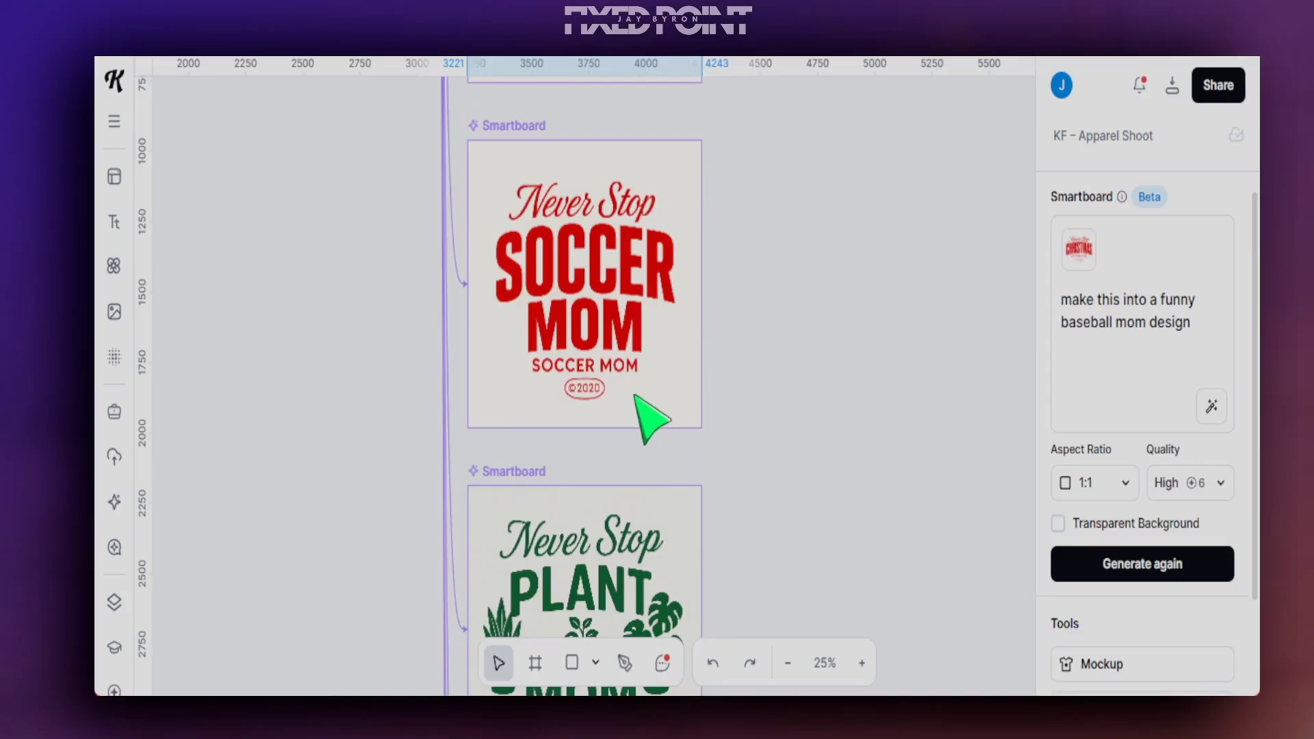
{"action": "left_click", "coordinate": [594, 347]}
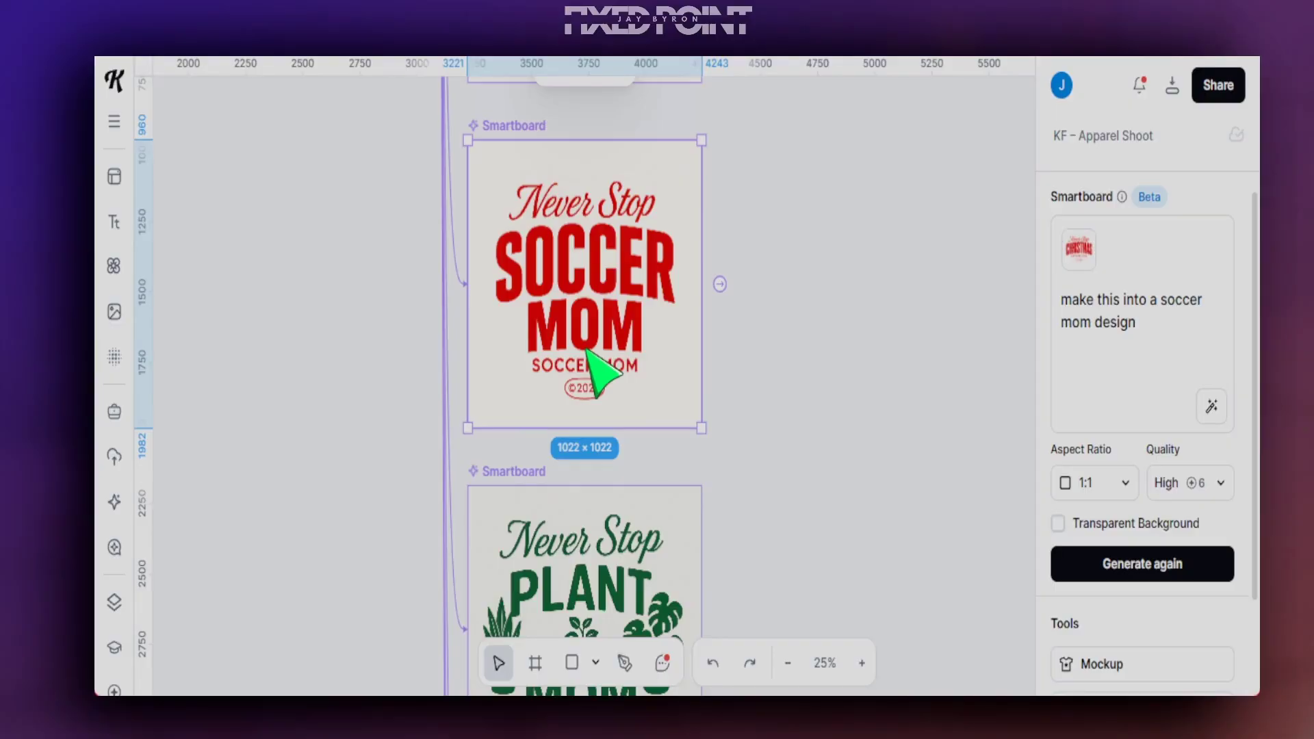
{"action": "scroll", "coordinate": [603, 368], "scroll_direction": "down", "scroll_amount": 6}
{"action": "scroll", "coordinate": [607, 365], "scroll_direction": "up", "scroll_amount": 3}
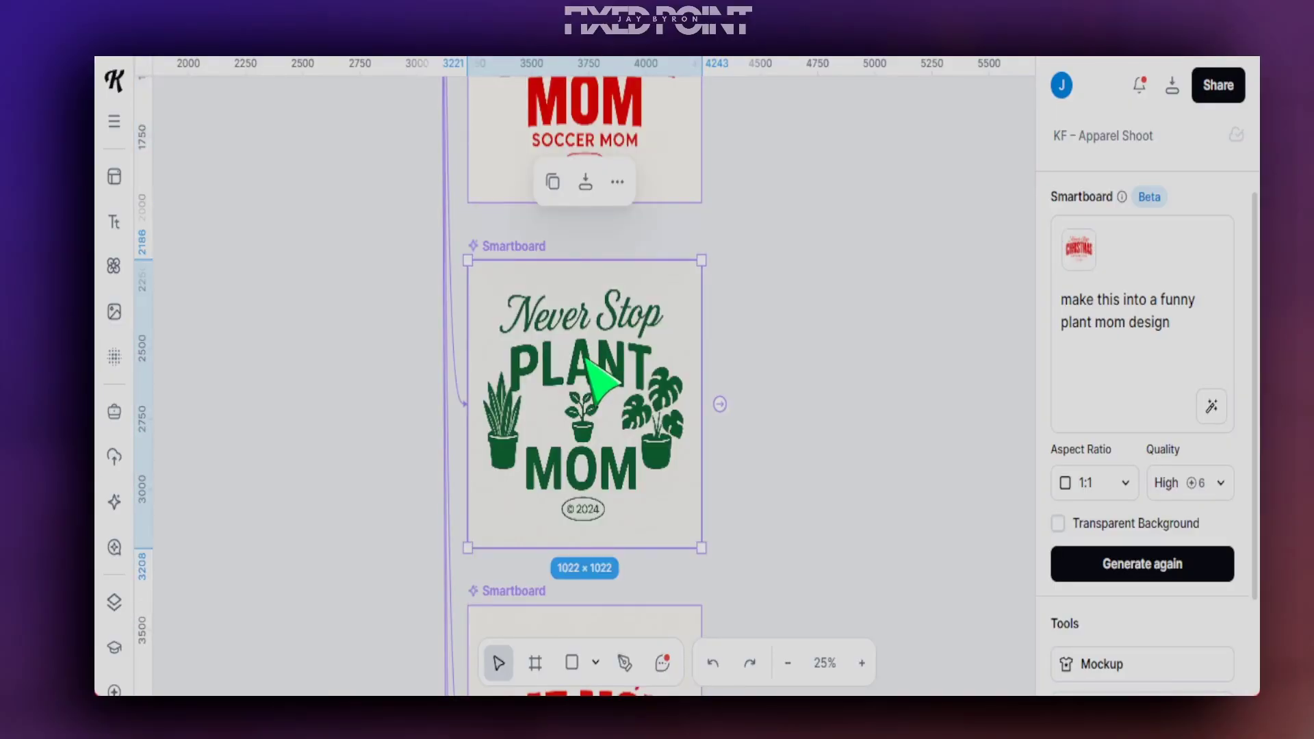
{"action": "scroll", "coordinate": [592, 363], "scroll_direction": "down", "scroll_amount": 7}
Check the Cat Mom, School and sleepy cat Christmas boards further down the column
{"action": "left_click", "coordinate": [601, 361]}
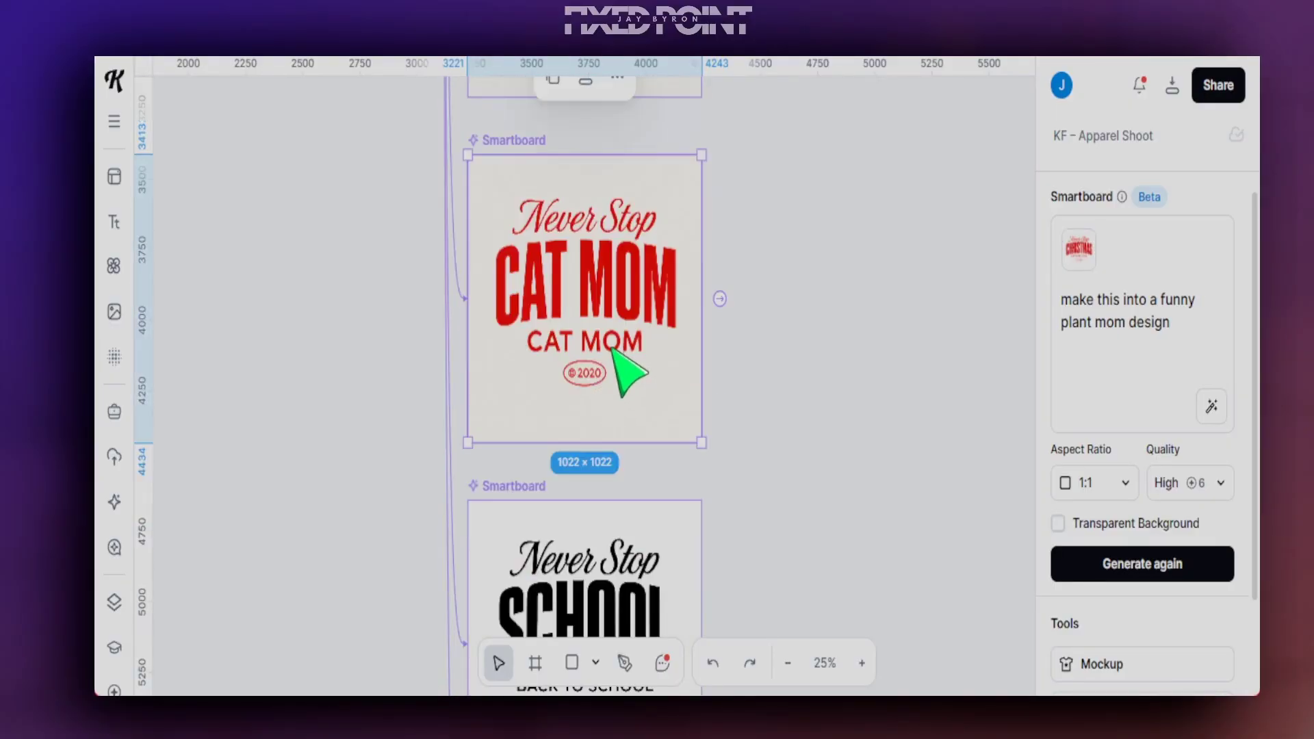
{"action": "scroll", "coordinate": [606, 362], "scroll_direction": "down", "scroll_amount": 3}
{"action": "left_click", "coordinate": [621, 380]}
{"action": "scroll", "coordinate": [622, 424], "scroll_direction": "down", "scroll_amount": 3}
{"action": "left_click", "coordinate": [616, 522]}
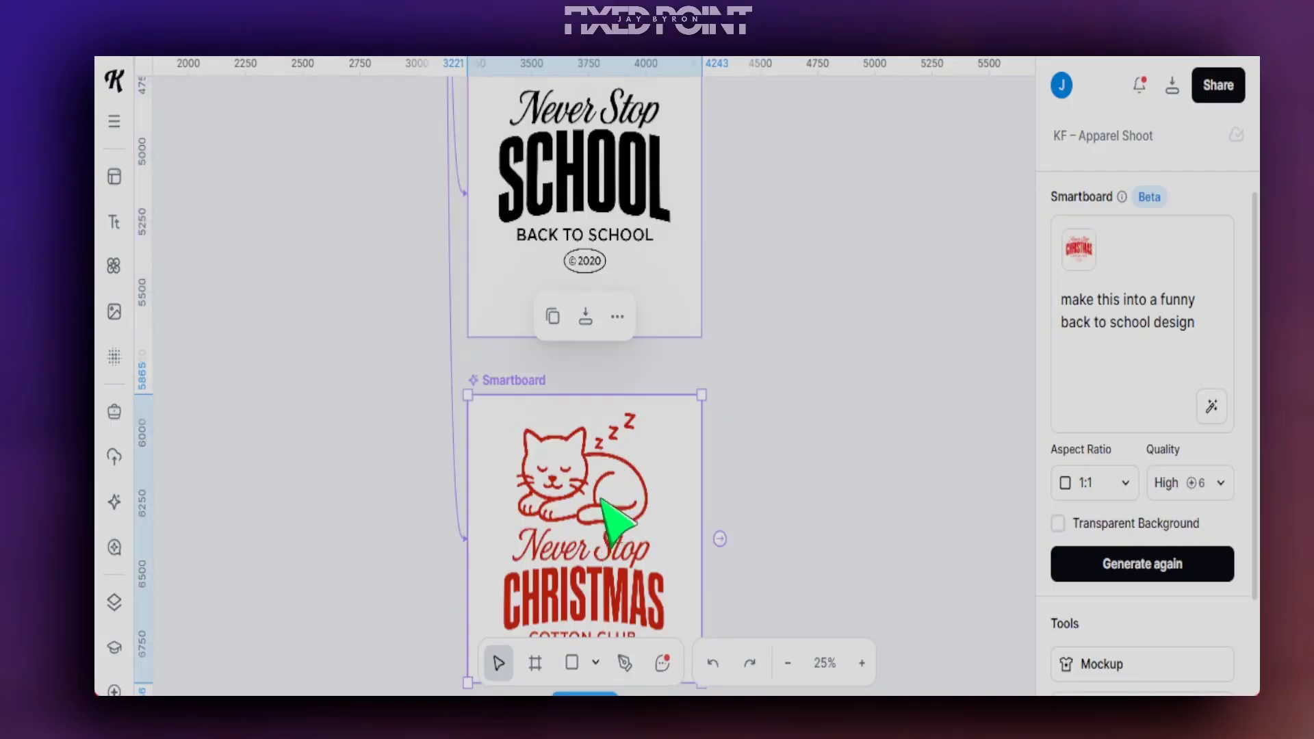
{"action": "scroll", "coordinate": [627, 503], "scroll_direction": "down", "scroll_amount": 3}
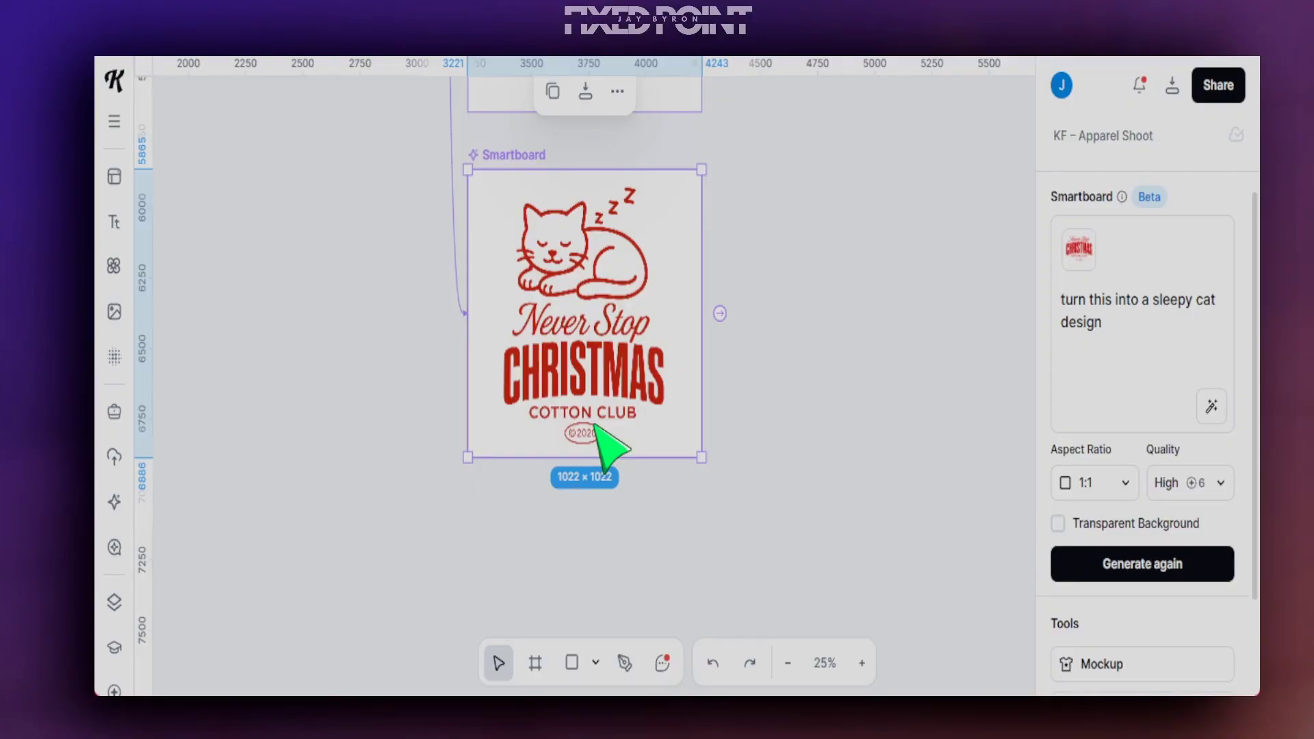
{"action": "scroll", "coordinate": [595, 424], "scroll_direction": "down", "scroll_amount": 5}
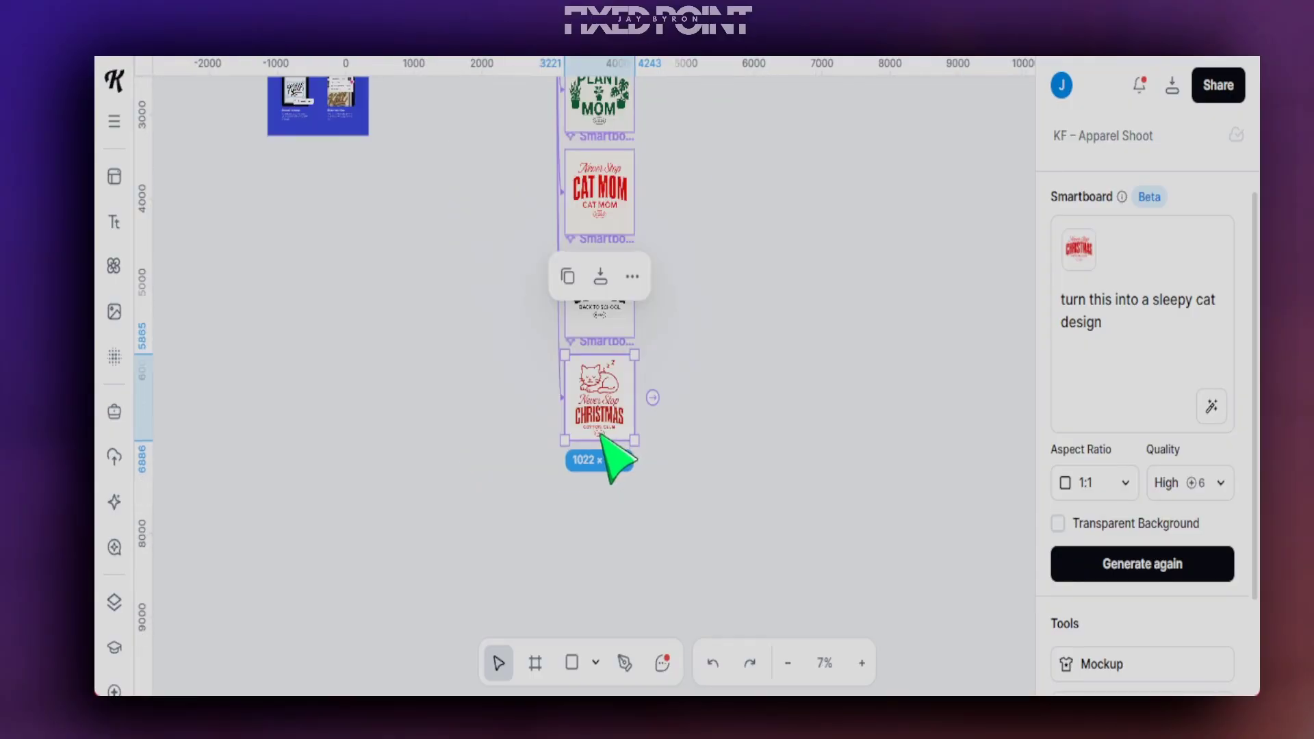
{"action": "scroll", "coordinate": [612, 457], "scroll_direction": "up", "scroll_amount": 10}
{"action": "scroll", "coordinate": [612, 457], "scroll_direction": "down", "scroll_amount": 7}
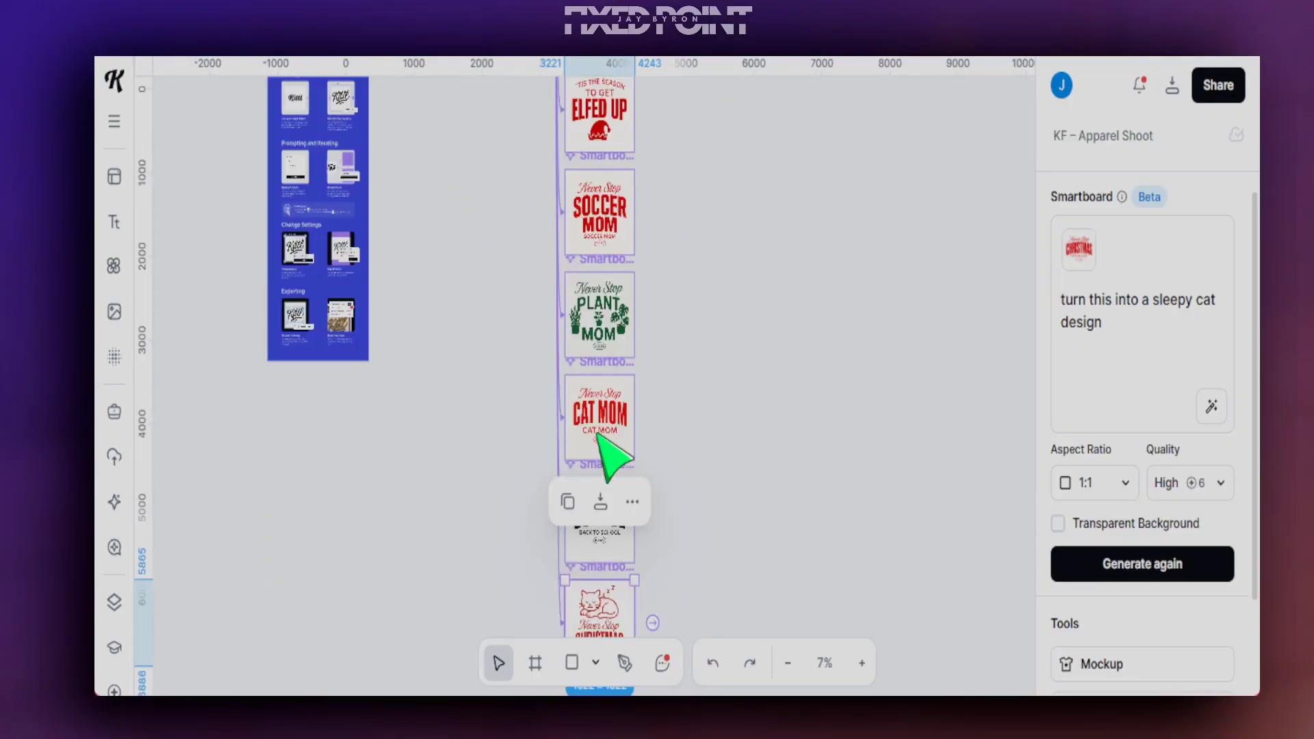
{"action": "scroll", "coordinate": [612, 458], "scroll_direction": "up", "scroll_amount": 5}
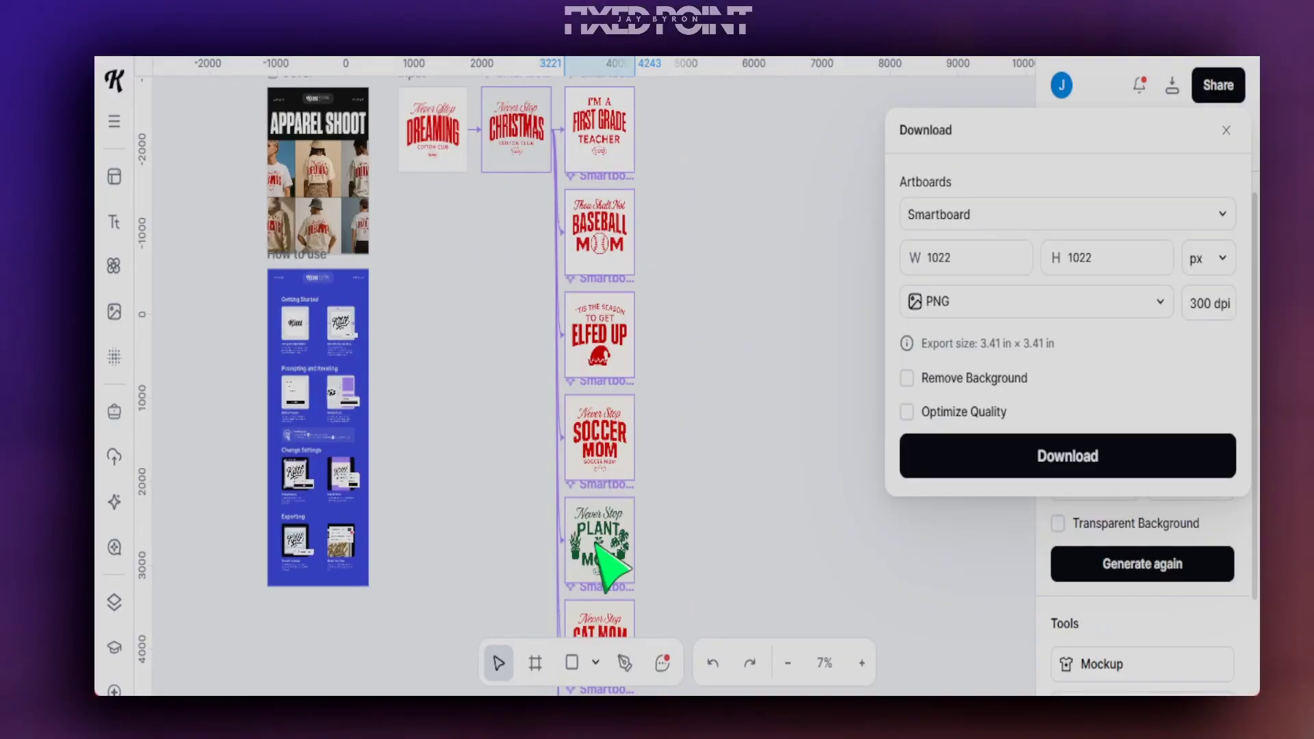
{"action": "left_click", "coordinate": [780, 430]}
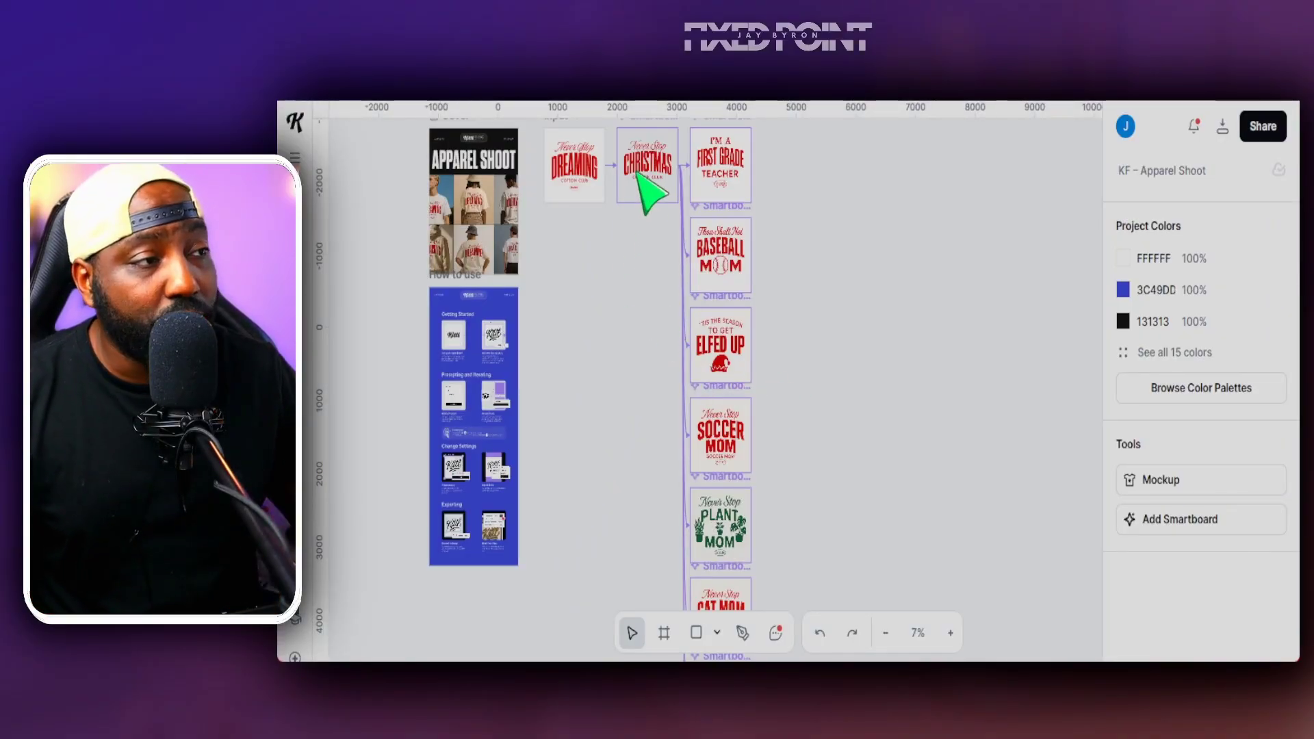
Leave the Christmas design board for the Kittl home dashboard and start a new project
{"action": "left_click", "coordinate": [640, 174]}
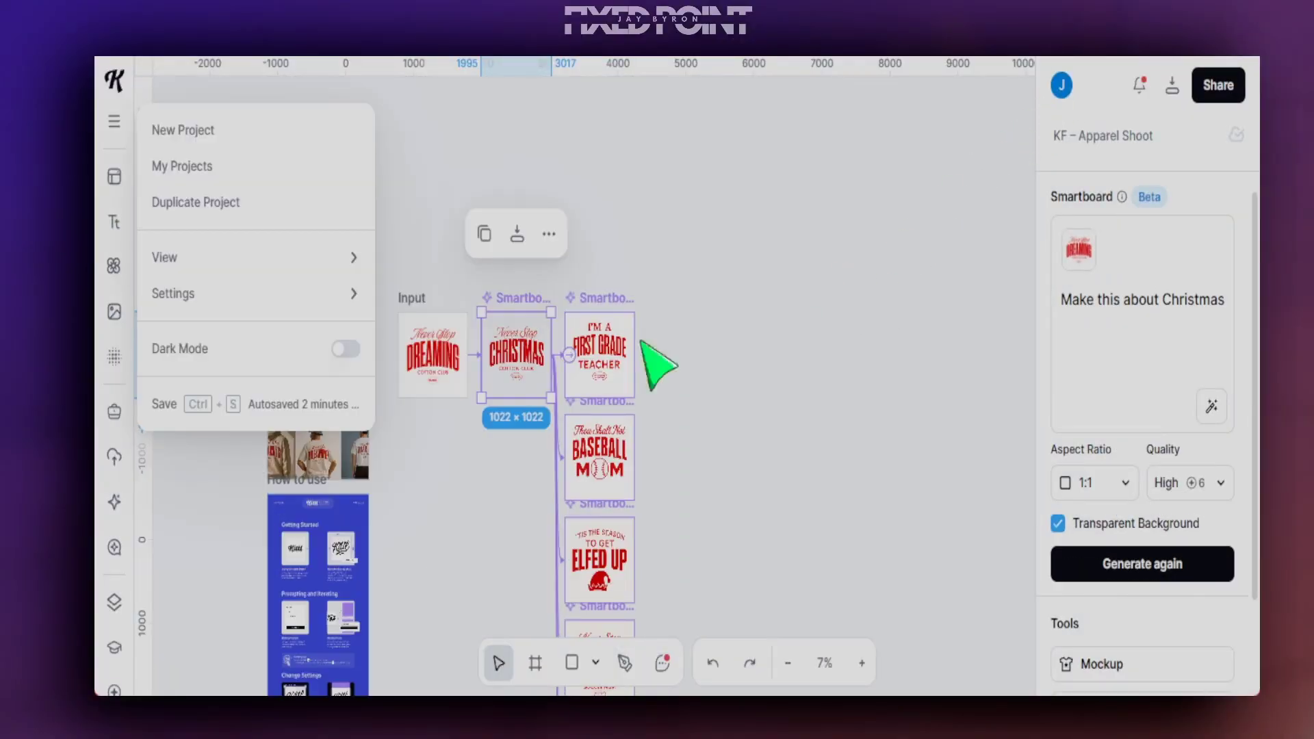
{"action": "left_click", "coordinate": [116, 83]}
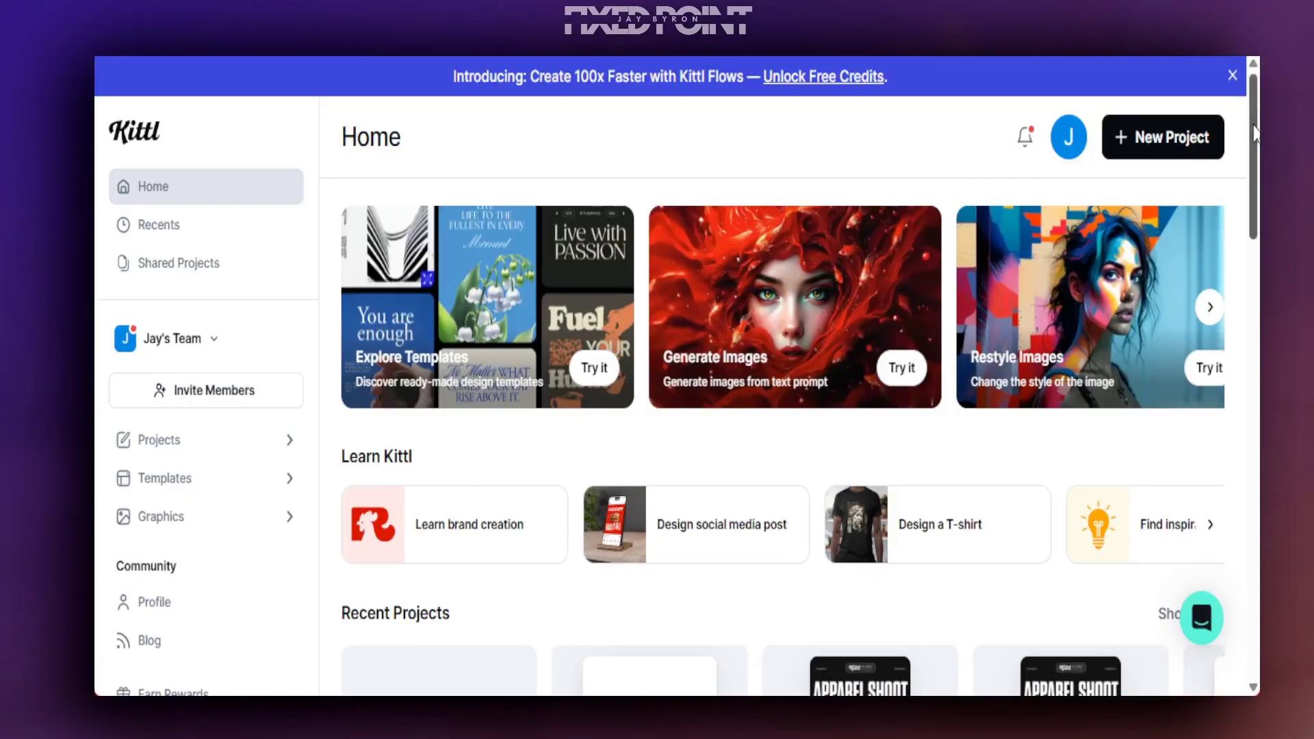
{"action": "left_click", "coordinate": [1163, 140]}
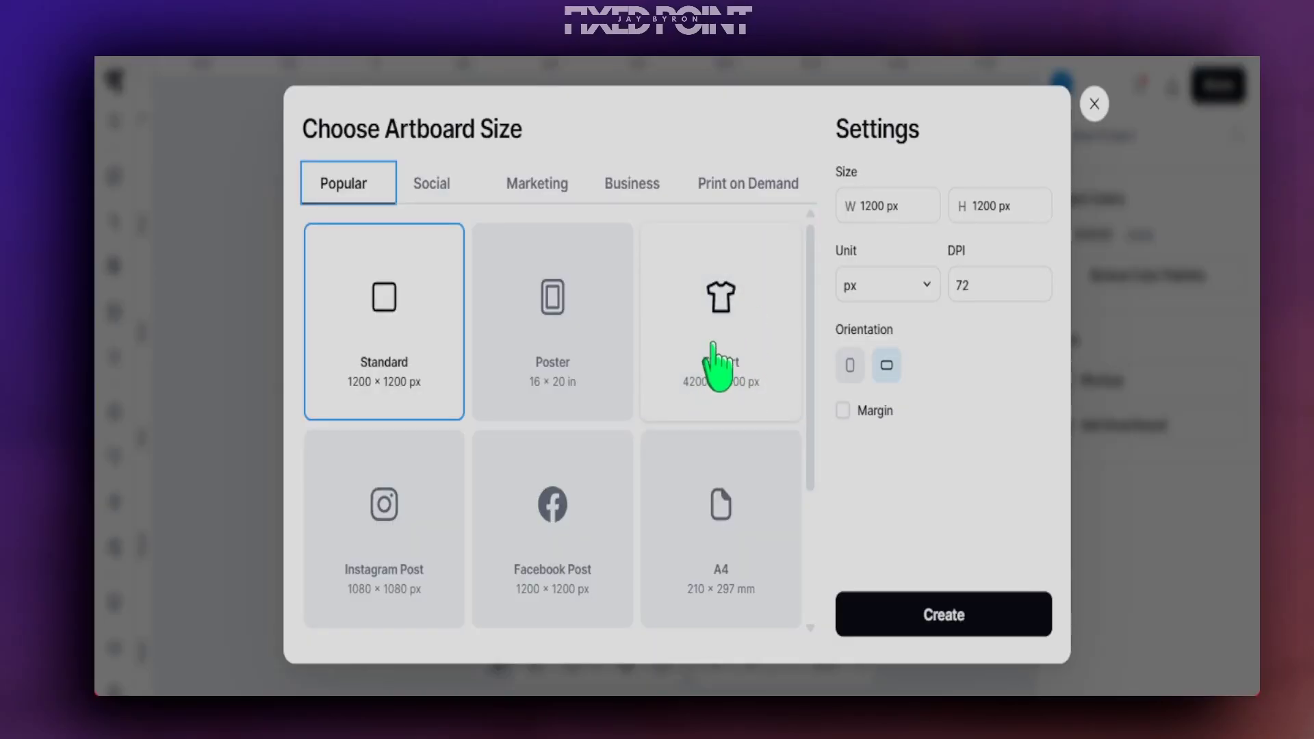
Create a project with a blank 4200 × 4800 px T-Shirt artboard and select it
{"action": "left_click", "coordinate": [721, 309]}
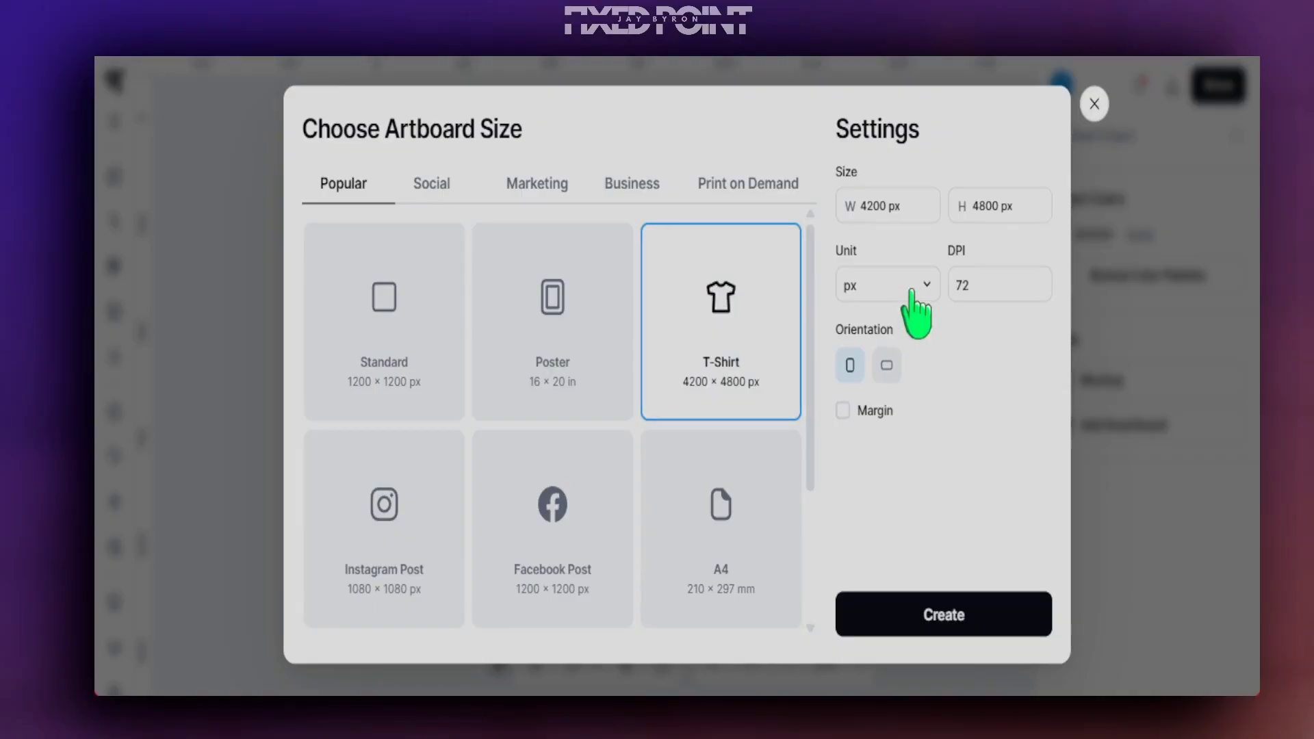
{"action": "left_click", "coordinate": [911, 634]}
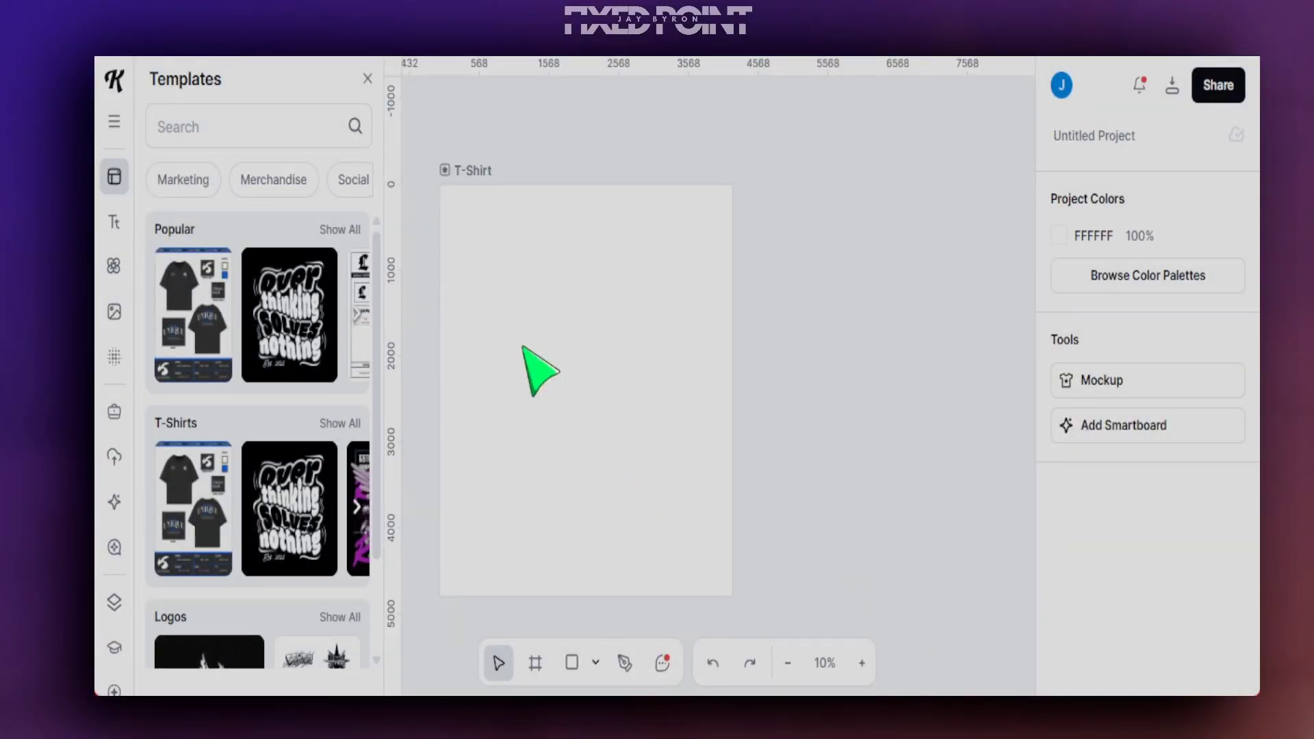
{"action": "left_click", "coordinate": [463, 172]}
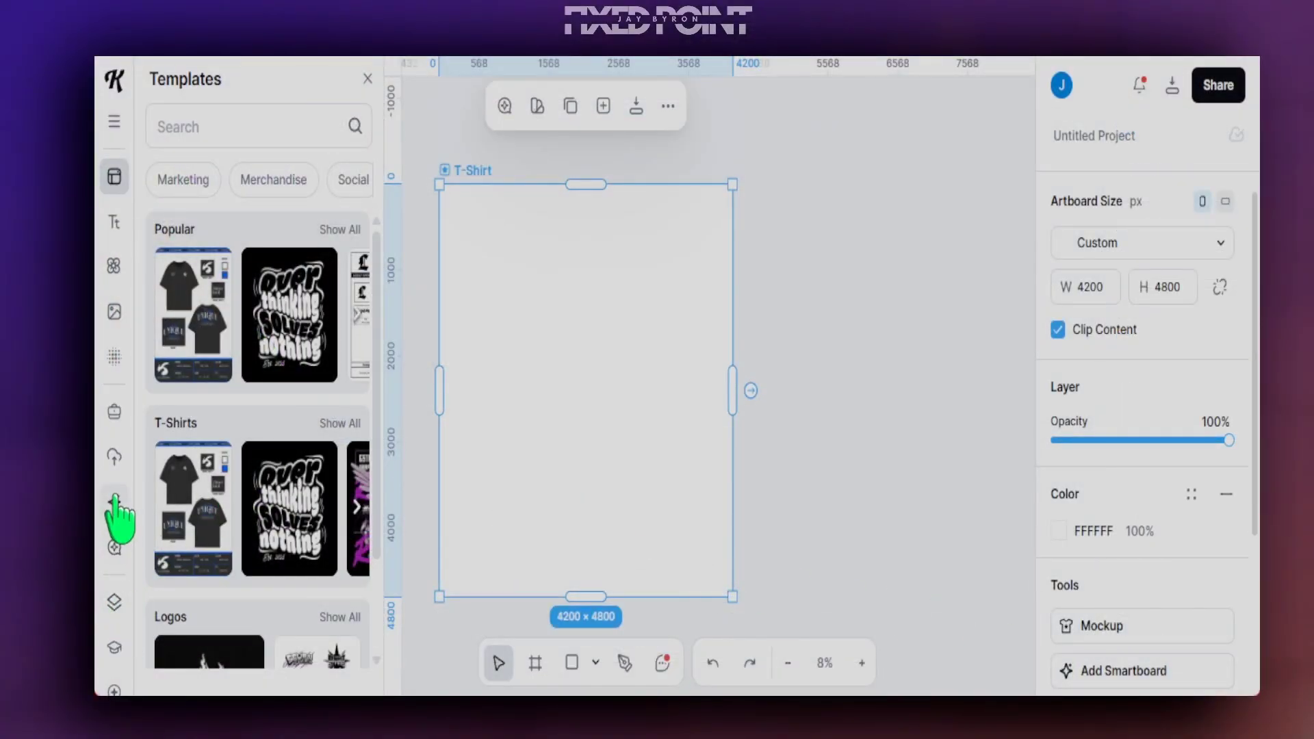
{"action": "left_click", "coordinate": [115, 502]}
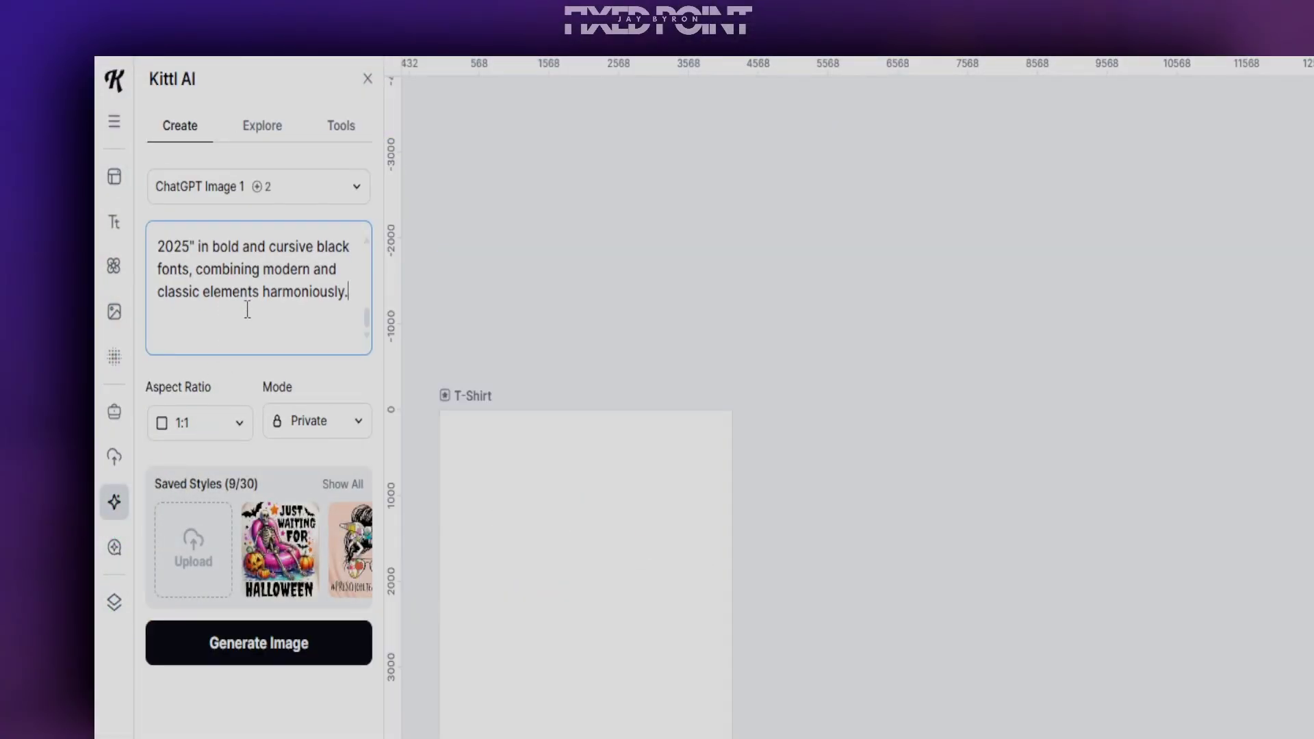
Generate the floral open-book 'Retired 2025' image with Ideogram 2.0A and place it on the T-shirt
{"action": "scroll", "coordinate": [215, 327], "scroll_direction": "up", "scroll_amount": 3}
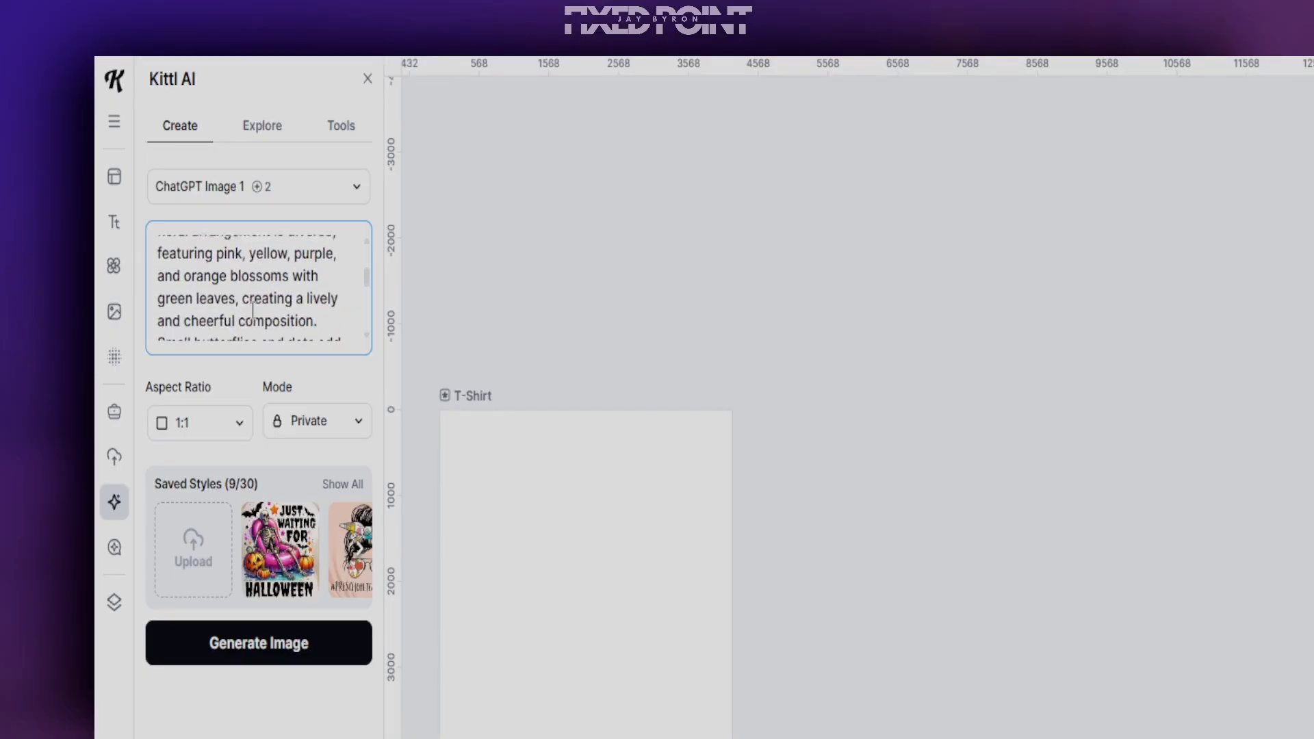
{"action": "scroll", "coordinate": [253, 310], "scroll_direction": "down", "scroll_amount": 2}
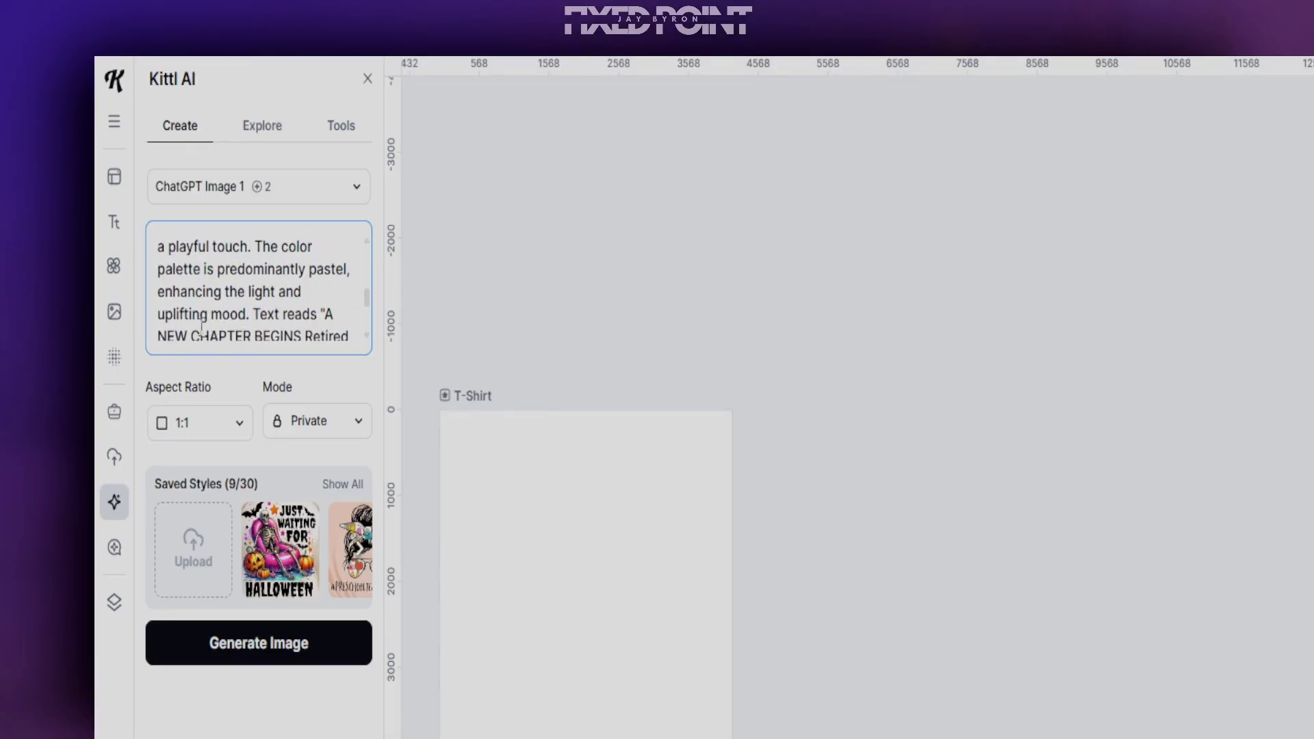
{"action": "scroll", "coordinate": [226, 322], "scroll_direction": "up", "scroll_amount": 5}
{"action": "left_click", "coordinate": [342, 186]}
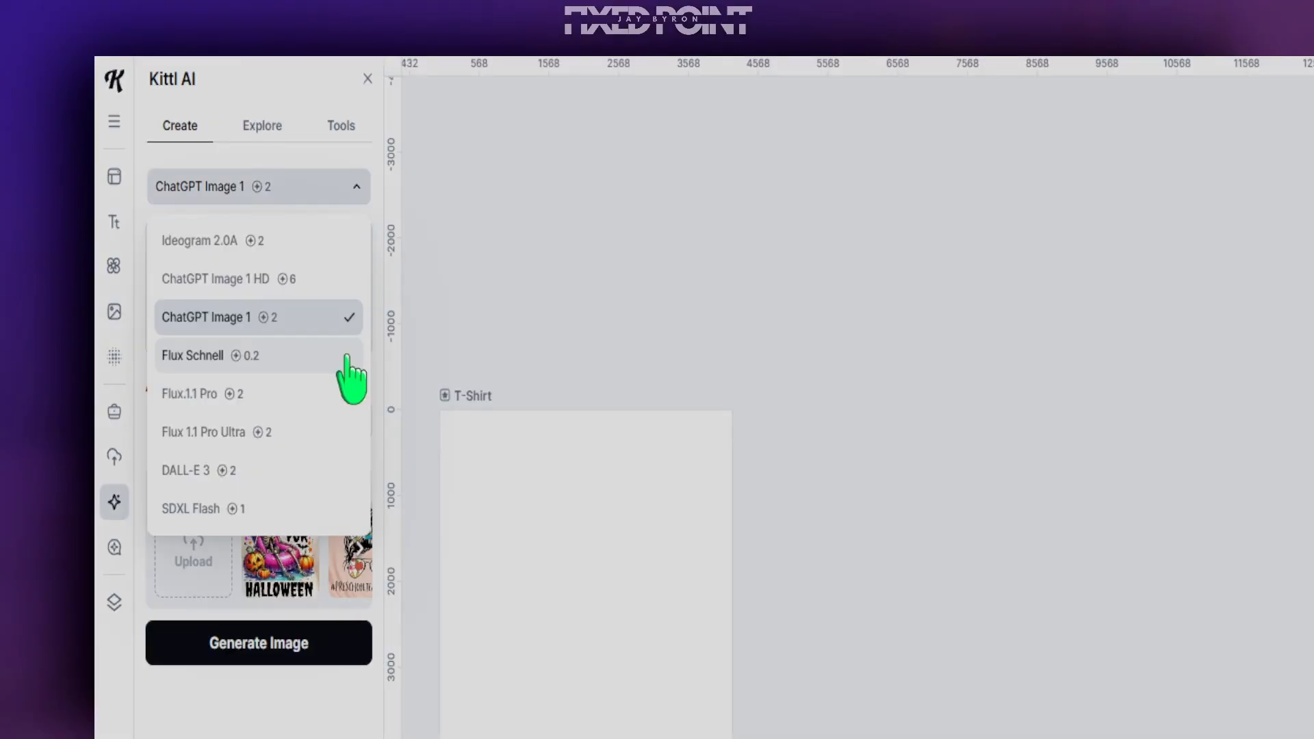
{"action": "left_click", "coordinate": [205, 241]}
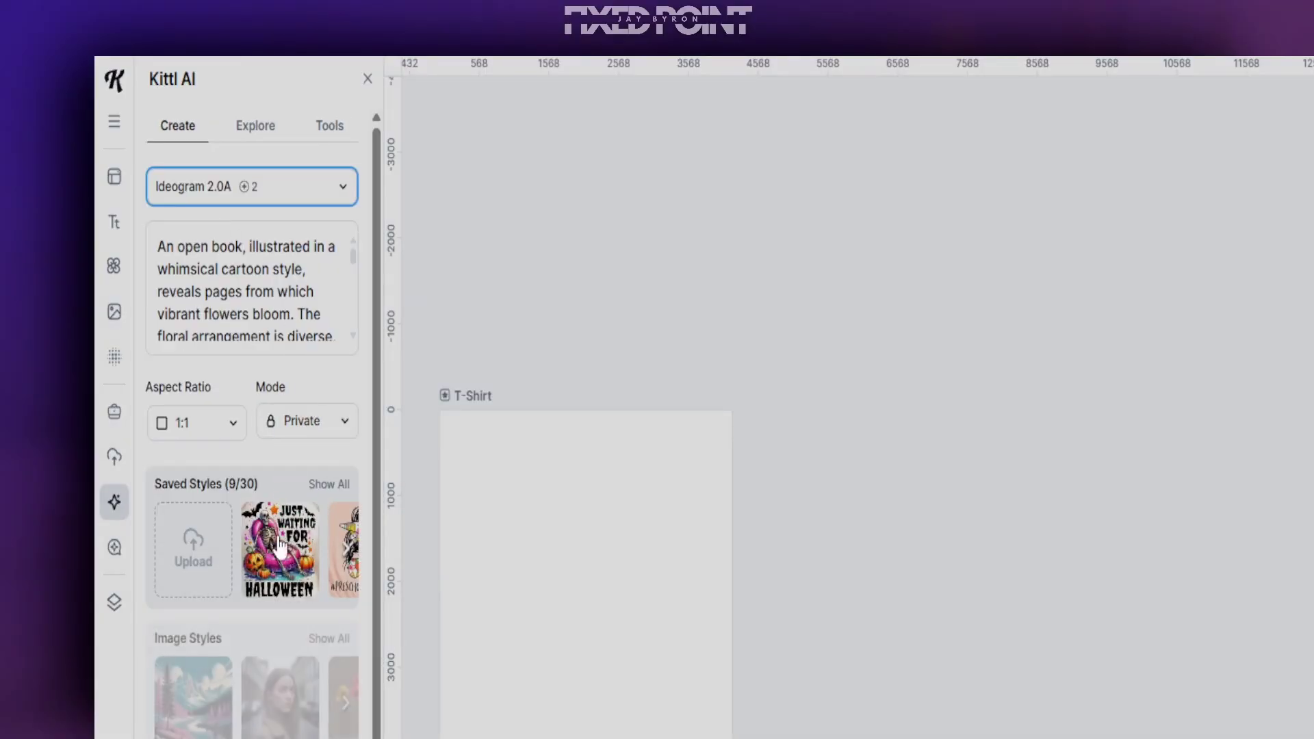
{"action": "scroll", "coordinate": [308, 616], "scroll_direction": "down", "scroll_amount": 5}
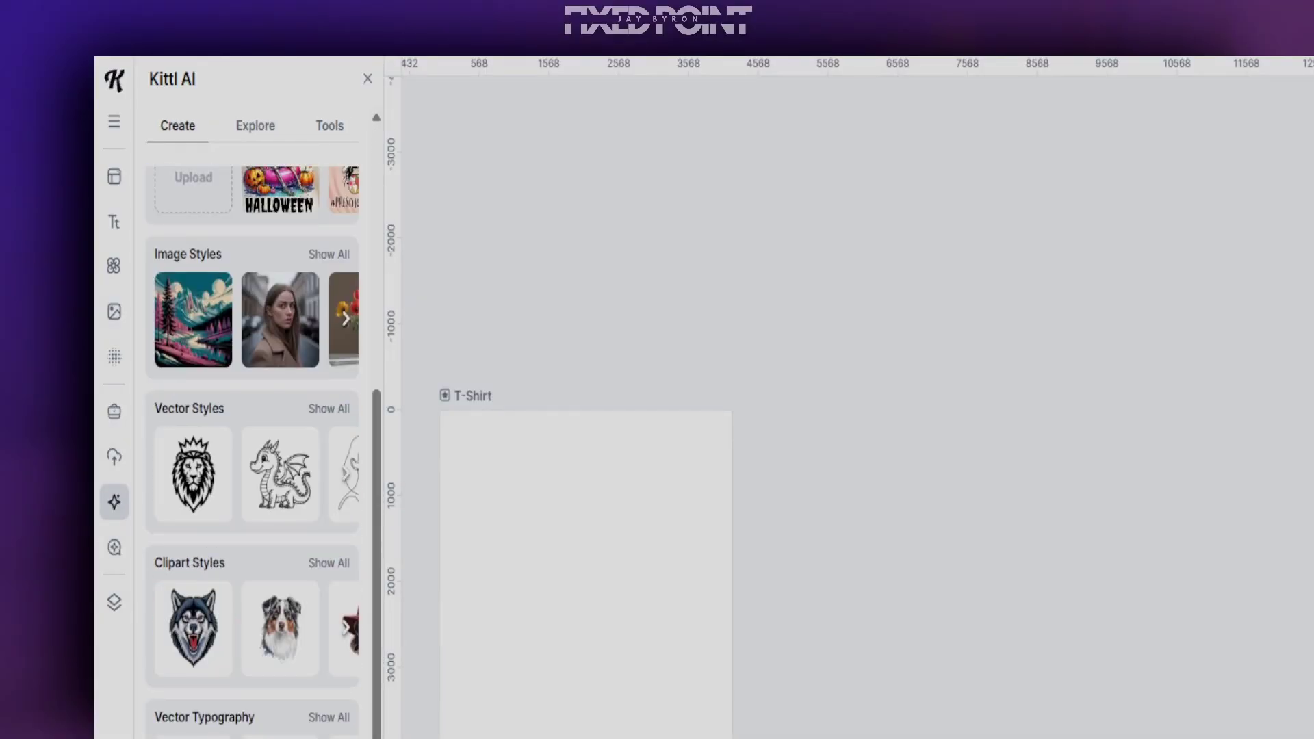
{"action": "left_click", "coordinate": [258, 729]}
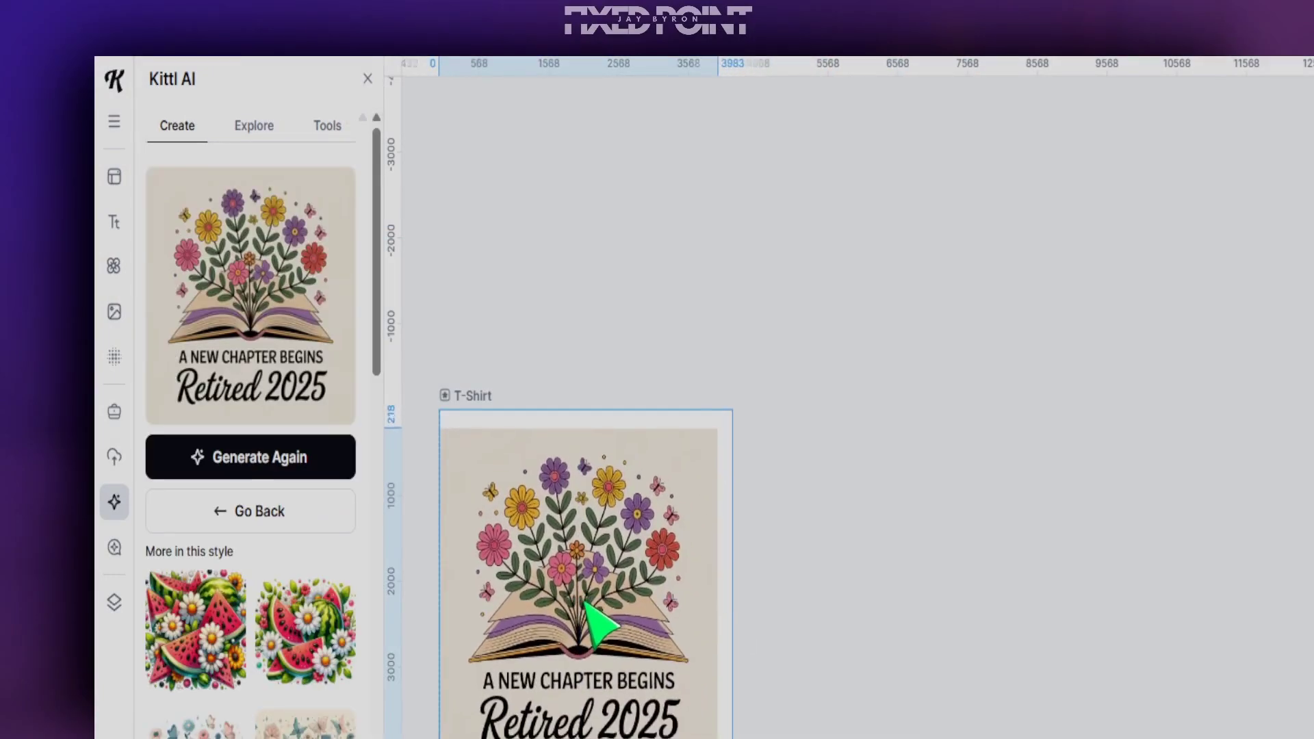
{"action": "left_click", "coordinate": [586, 608]}
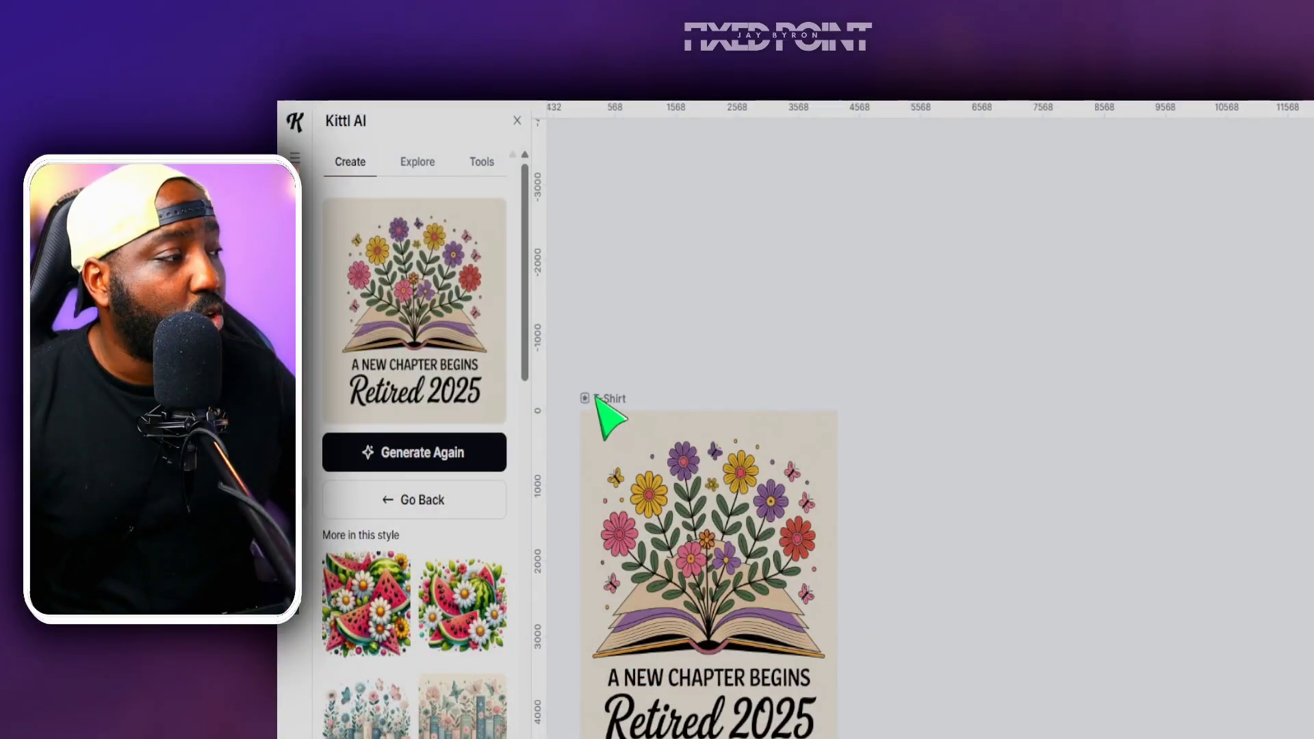
Add a Smartboard linked to the Retired 2025 T-shirt design and duplicate it
{"action": "left_click", "coordinate": [595, 397]}
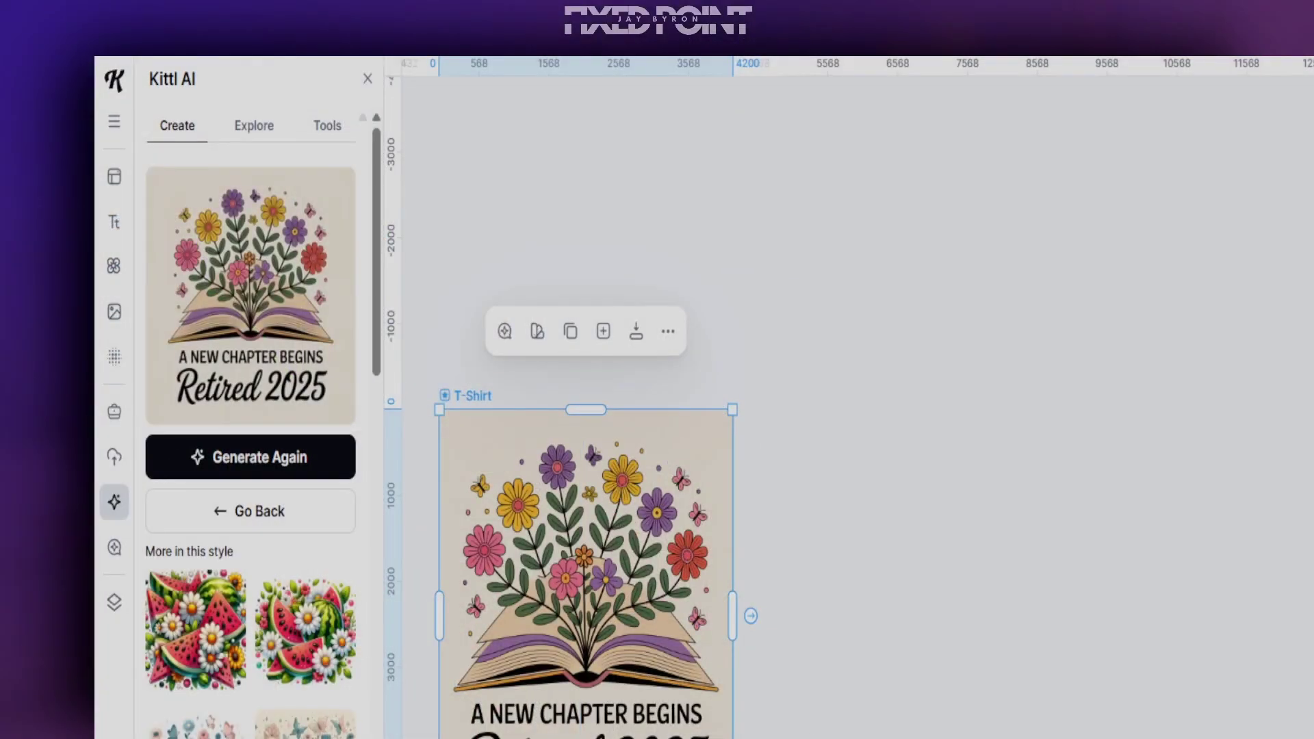
{"action": "left_click", "coordinate": [751, 616]}
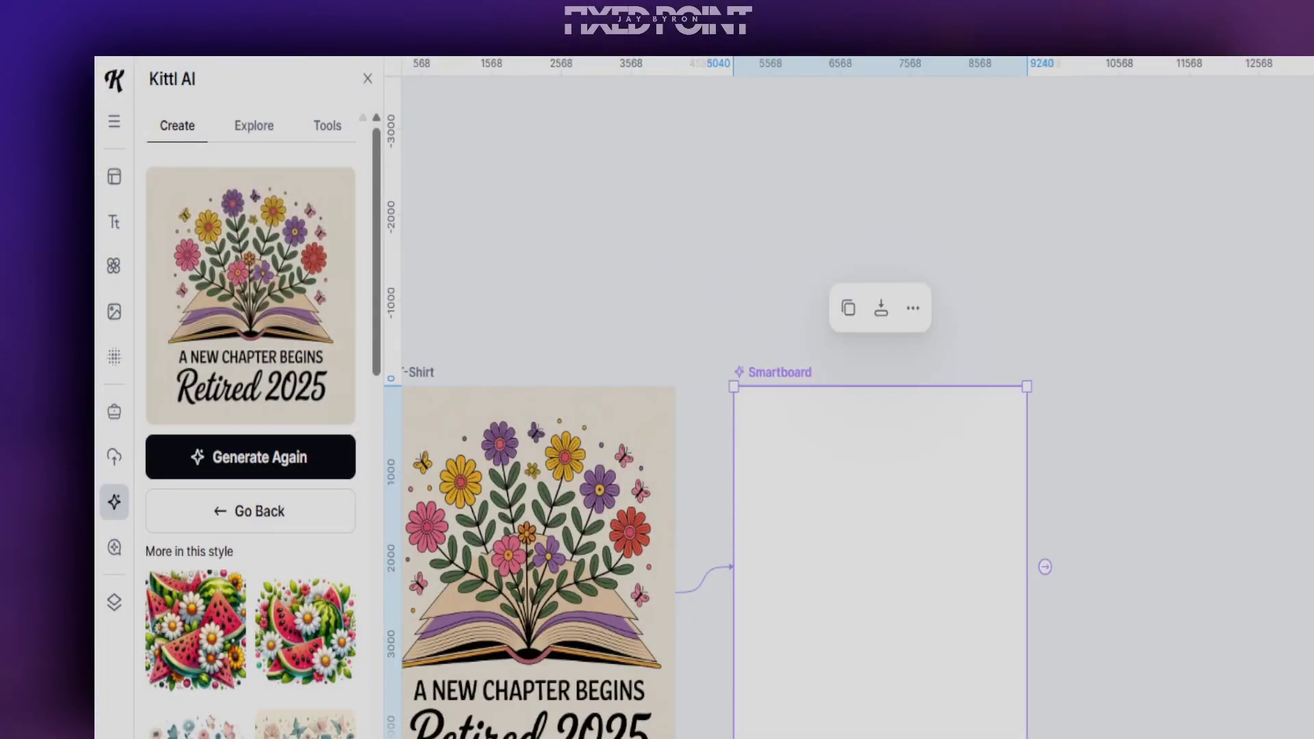
{"action": "left_click", "coordinate": [849, 307]}
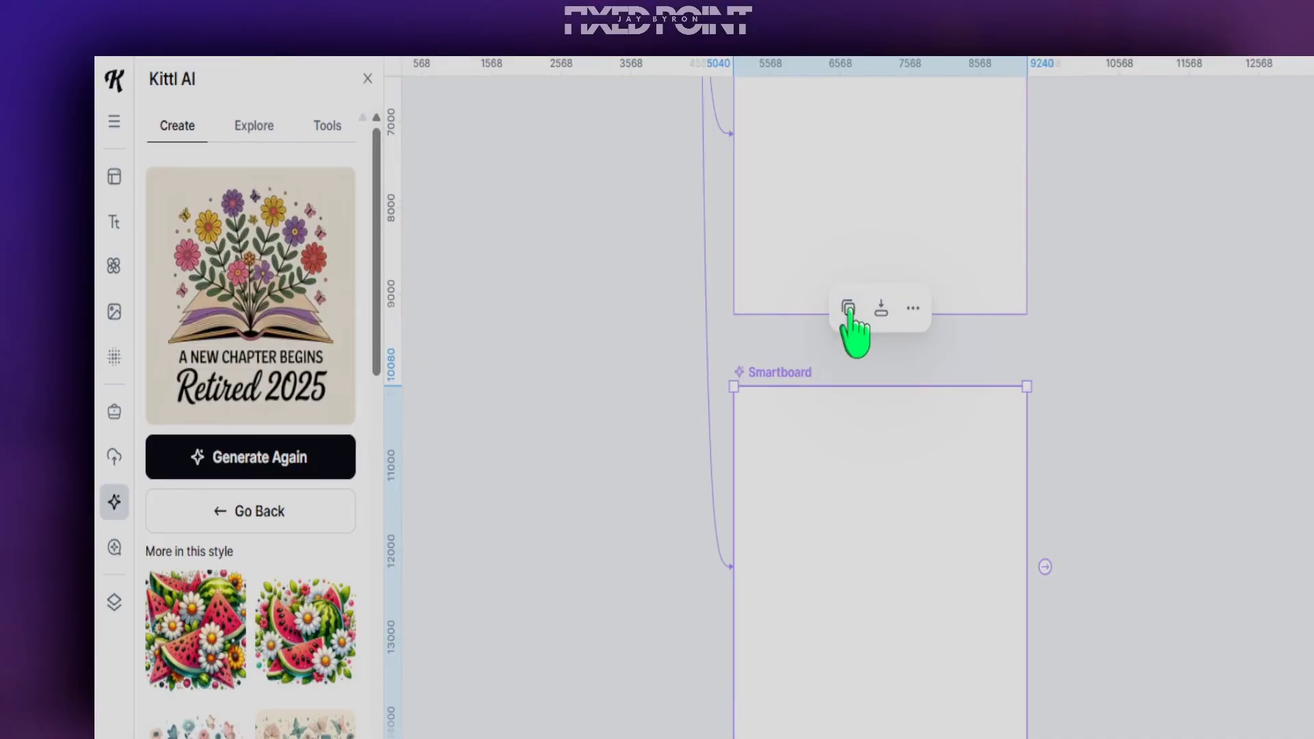
Switch between the upper and lower Smartboards and start the top one generating
{"action": "left_click", "coordinate": [819, 459]}
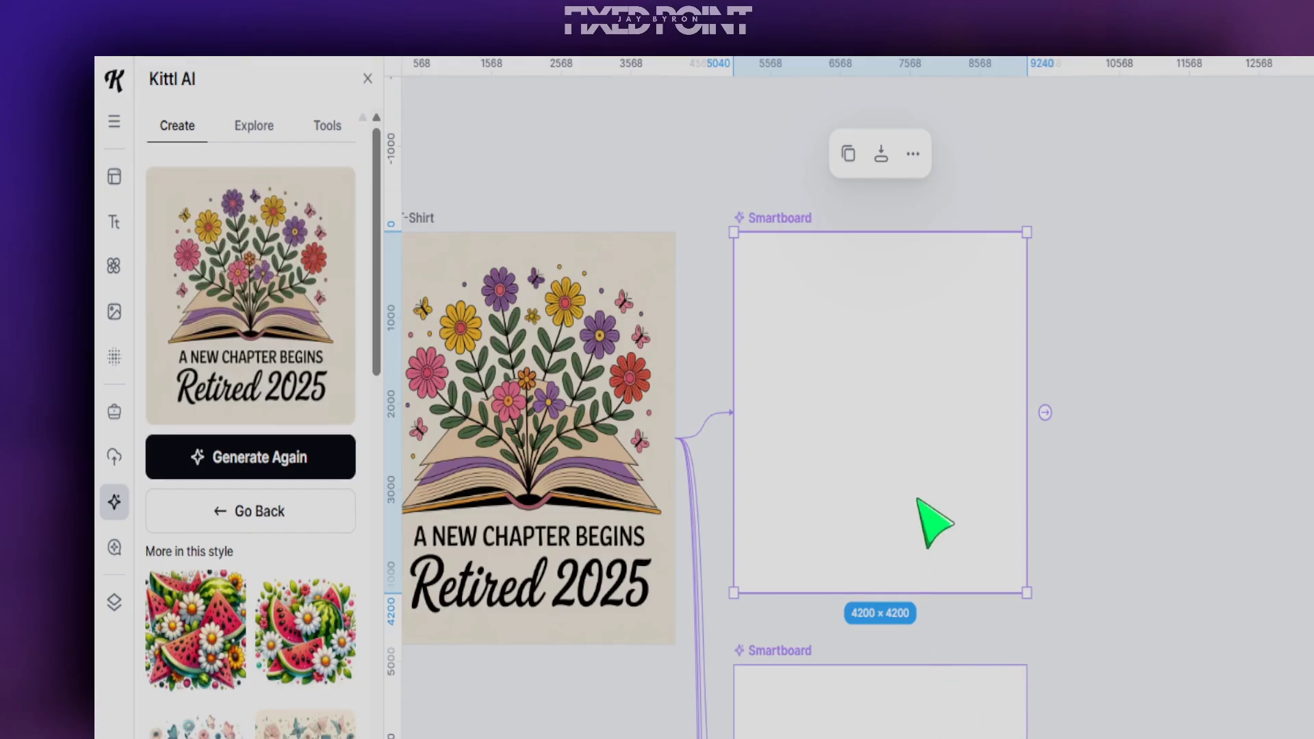
{"action": "left_click", "coordinate": [794, 683]}
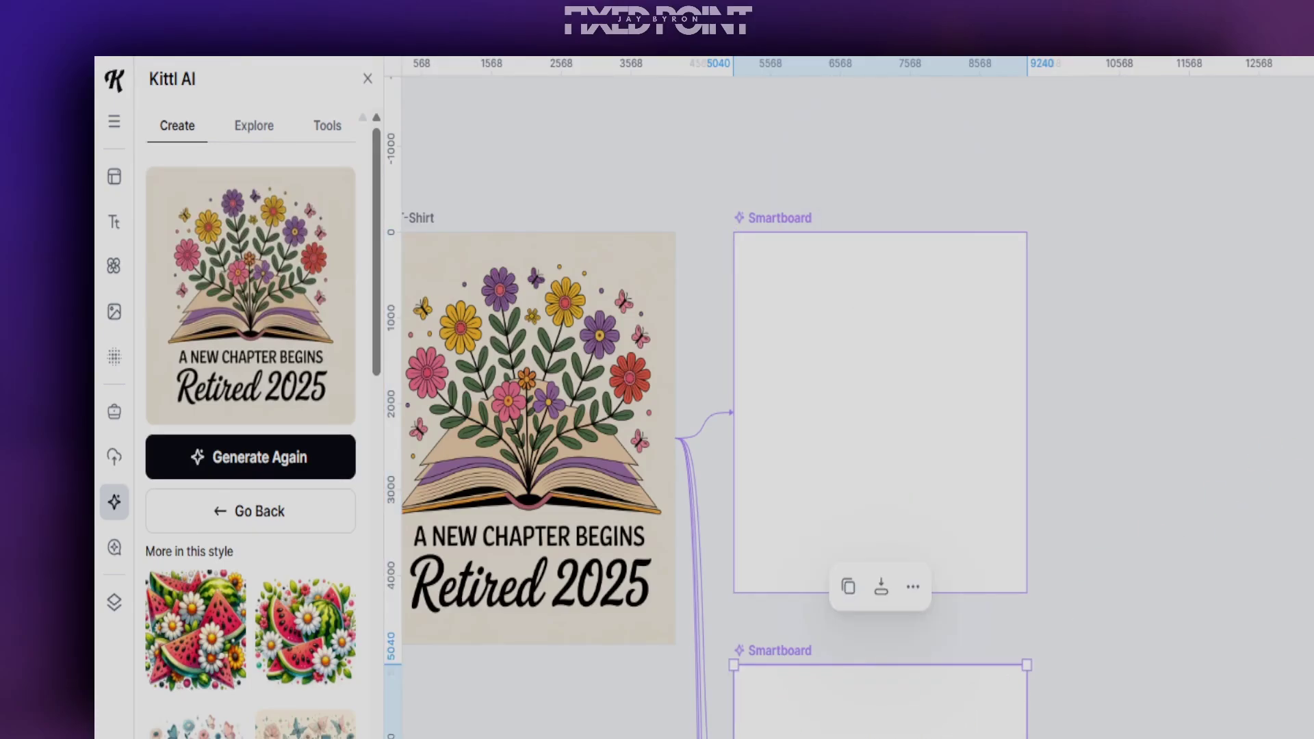
{"action": "scroll", "coordinate": [968, 622], "scroll_direction": "down", "scroll_amount": 3}
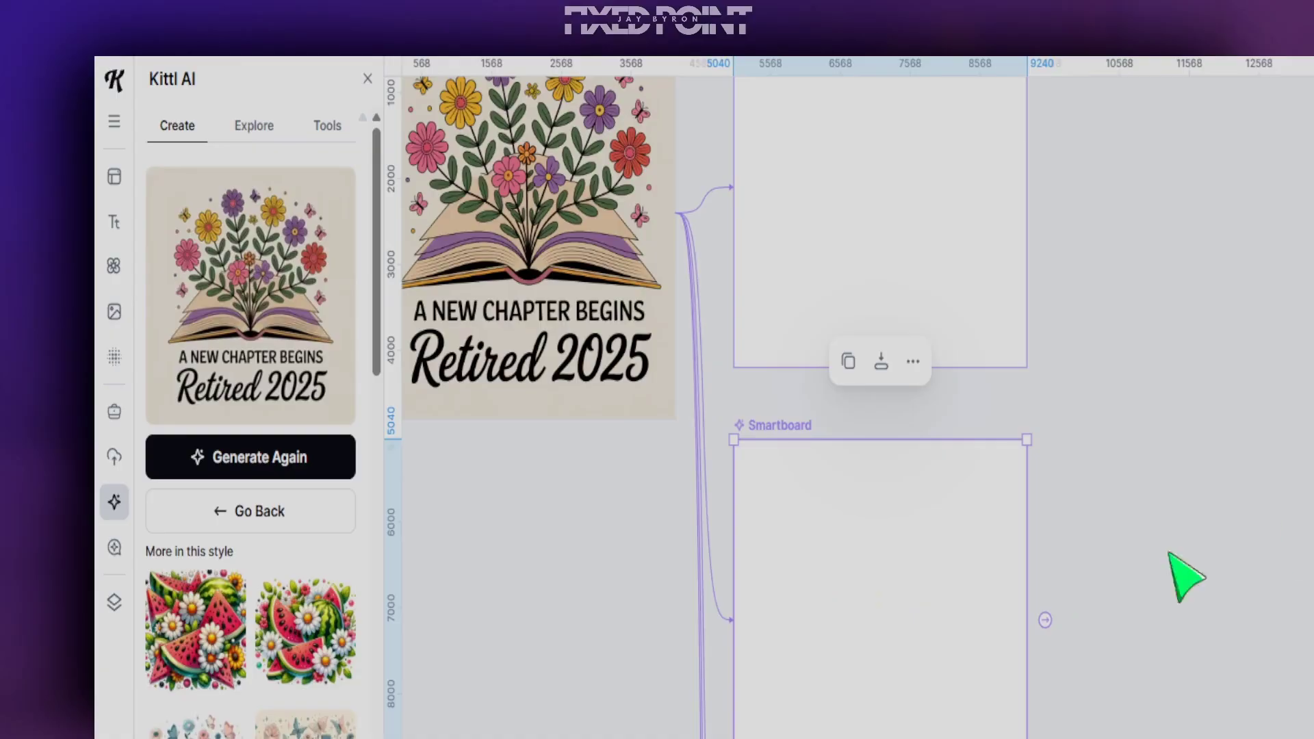
{"action": "scroll", "coordinate": [1169, 554], "scroll_direction": "down", "scroll_amount": 6}
{"action": "left_click", "coordinate": [885, 625]}
{"action": "scroll", "coordinate": [865, 719], "scroll_direction": "up", "scroll_amount": 9}
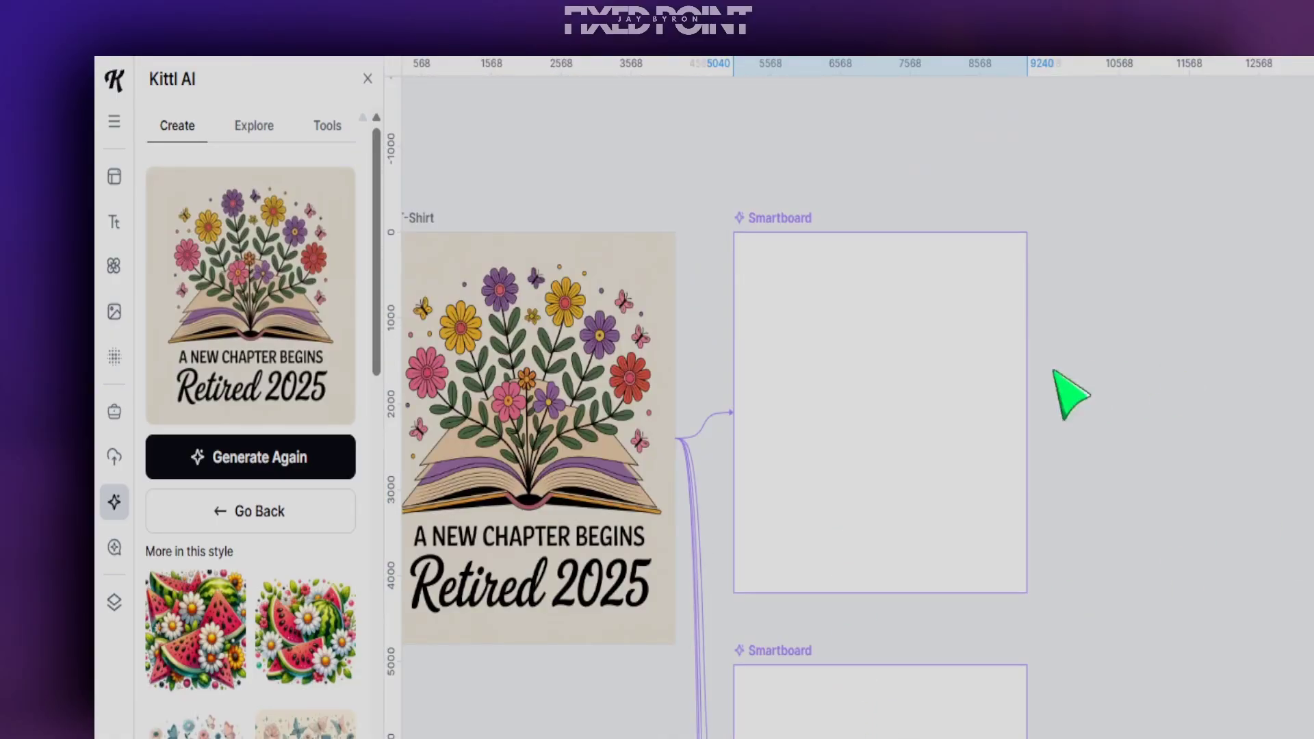
{"action": "left_click", "coordinate": [877, 385]}
{"action": "left_click", "coordinate": [880, 701]}
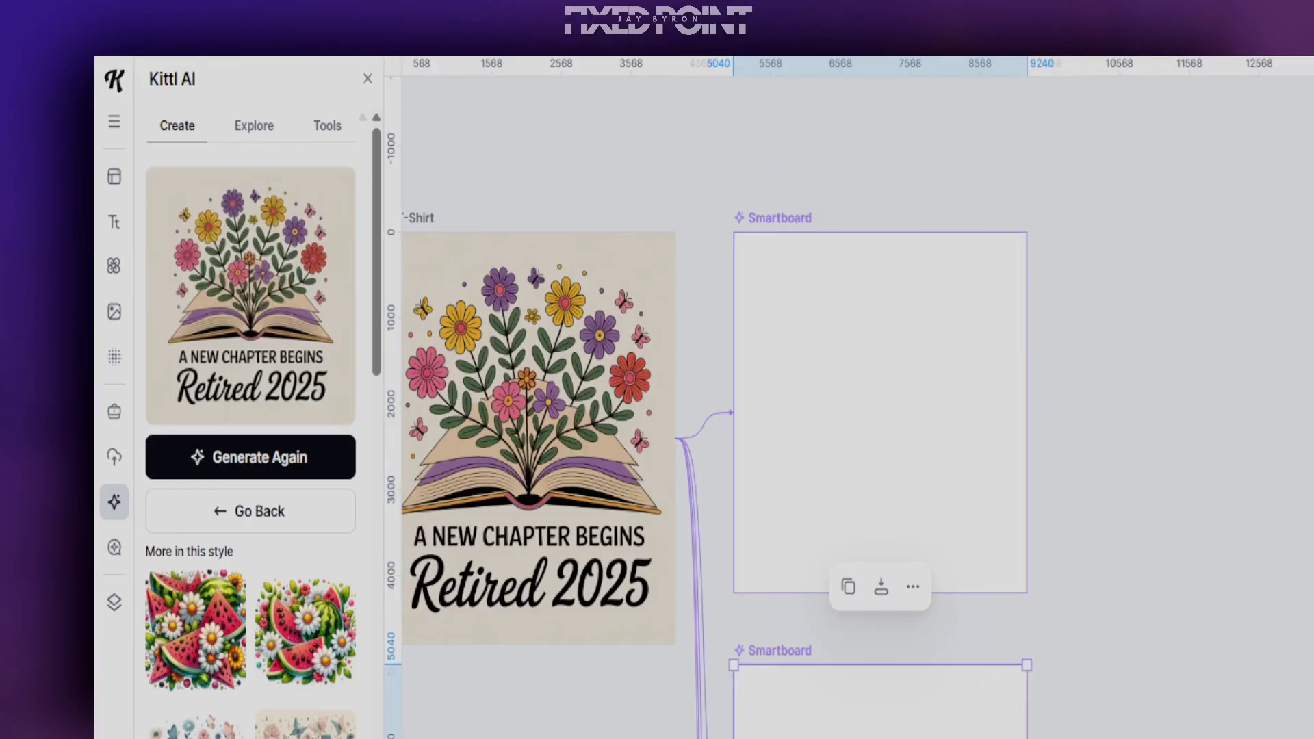
{"action": "scroll", "coordinate": [849, 411], "scroll_direction": "down", "scroll_amount": 3}
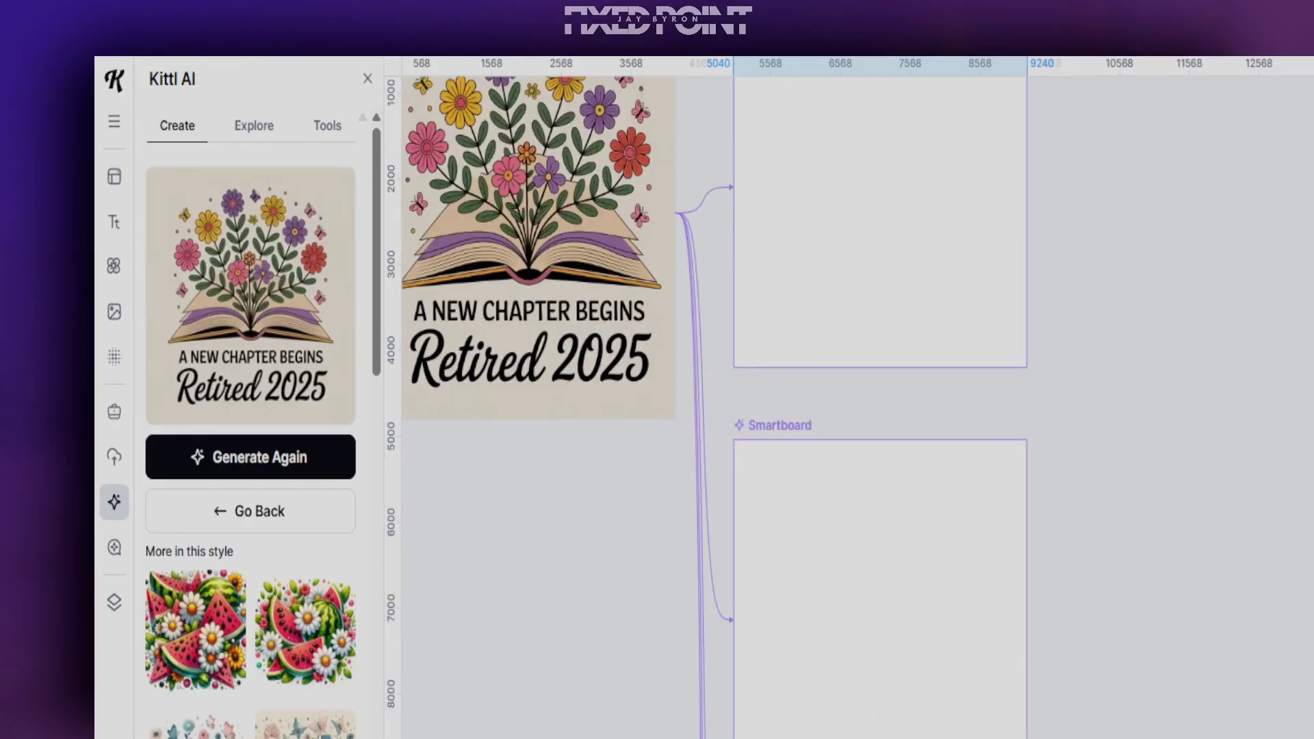
{"action": "scroll", "coordinate": [893, 695], "scroll_direction": "down", "scroll_amount": 6}
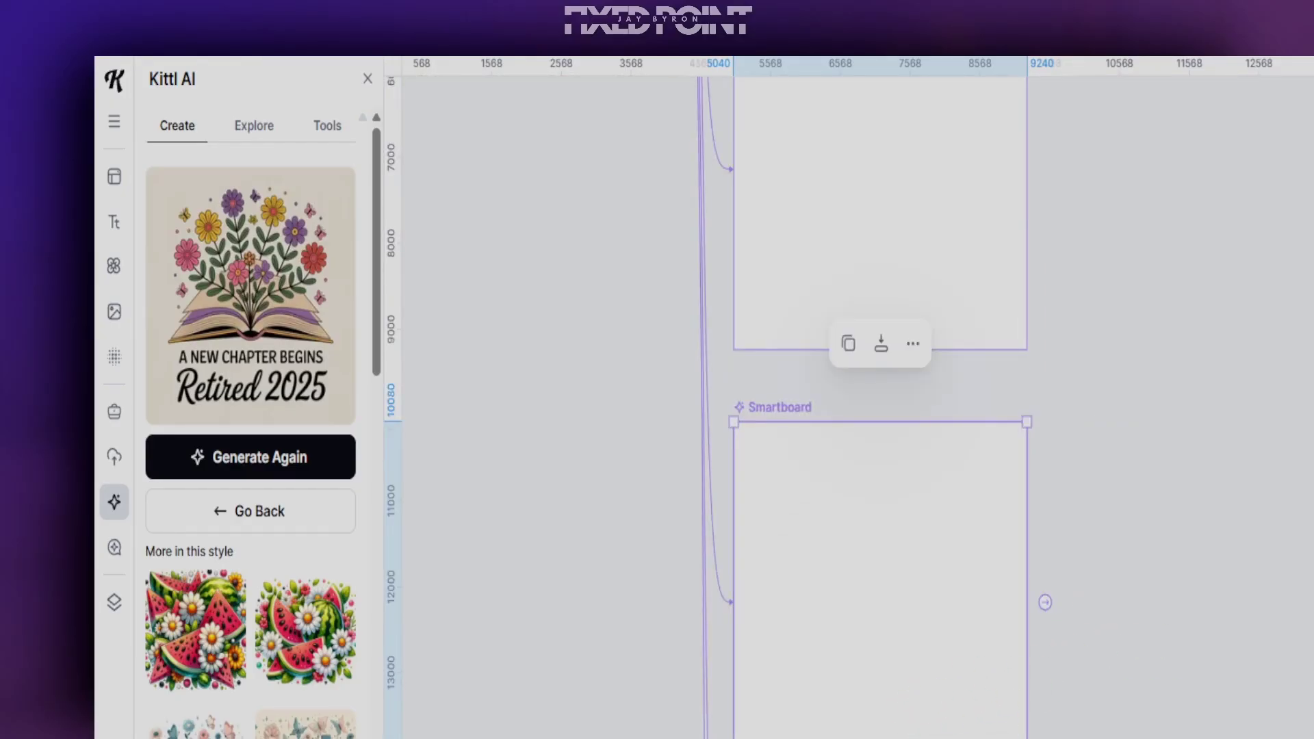
{"action": "scroll", "coordinate": [883, 726], "scroll_direction": "up", "scroll_amount": 3}
{"action": "left_click", "coordinate": [832, 416]}
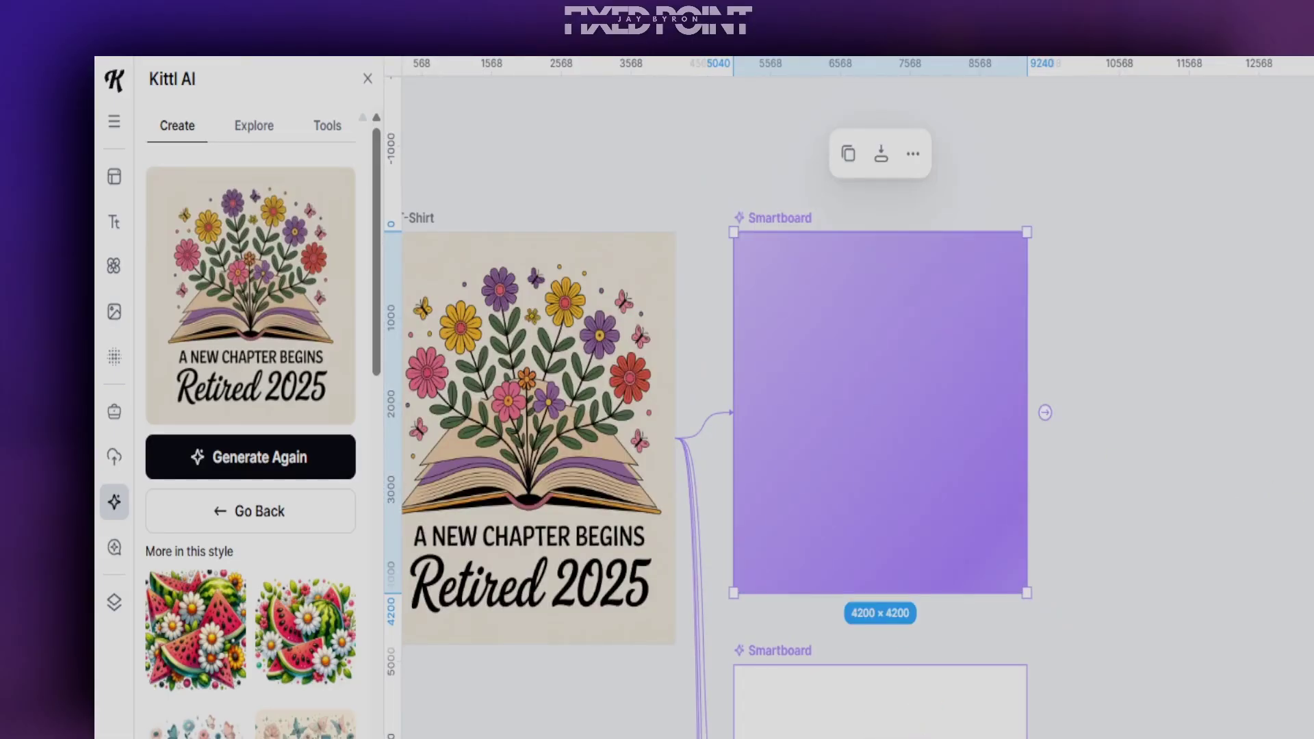
Start the lower Smartboard generating and wait for the top board's Cat Mom variant
{"action": "left_click", "coordinate": [893, 706]}
{"action": "scroll", "coordinate": [959, 705], "scroll_direction": "down", "scroll_amount": 8}
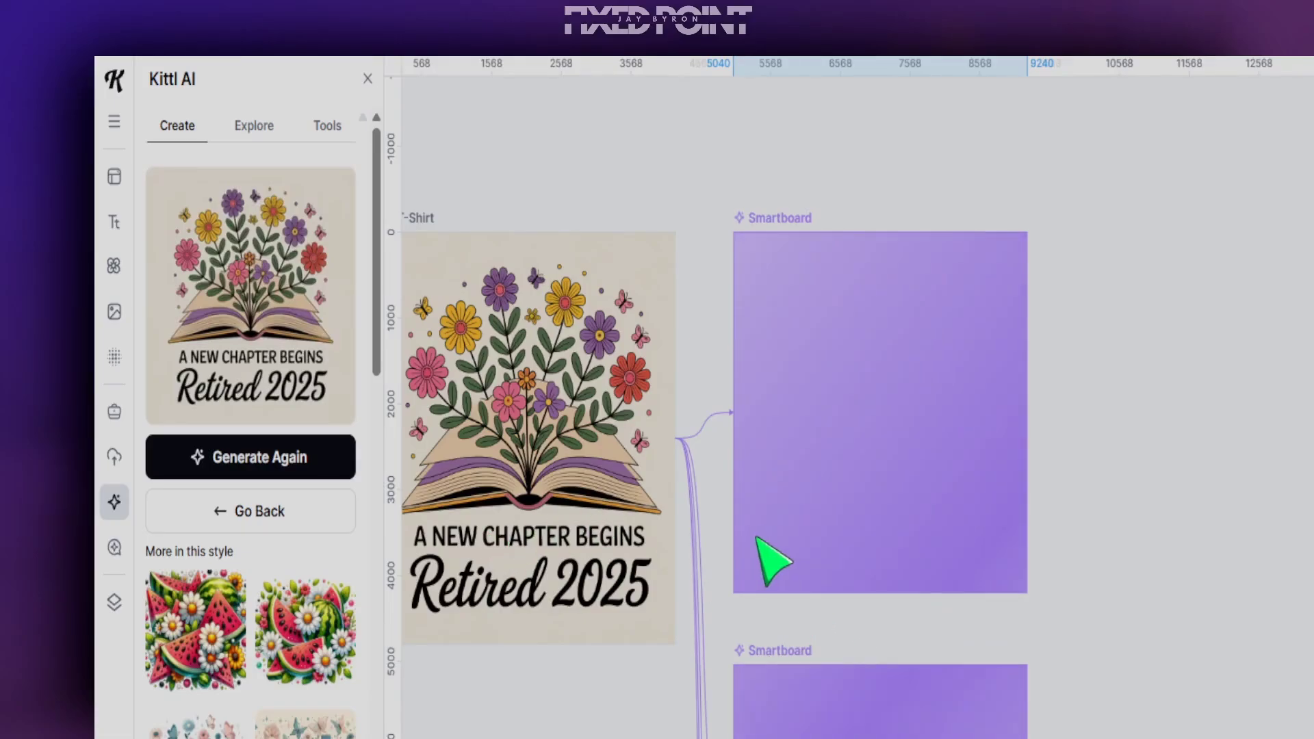
{"action": "left_click", "coordinate": [520, 493]}
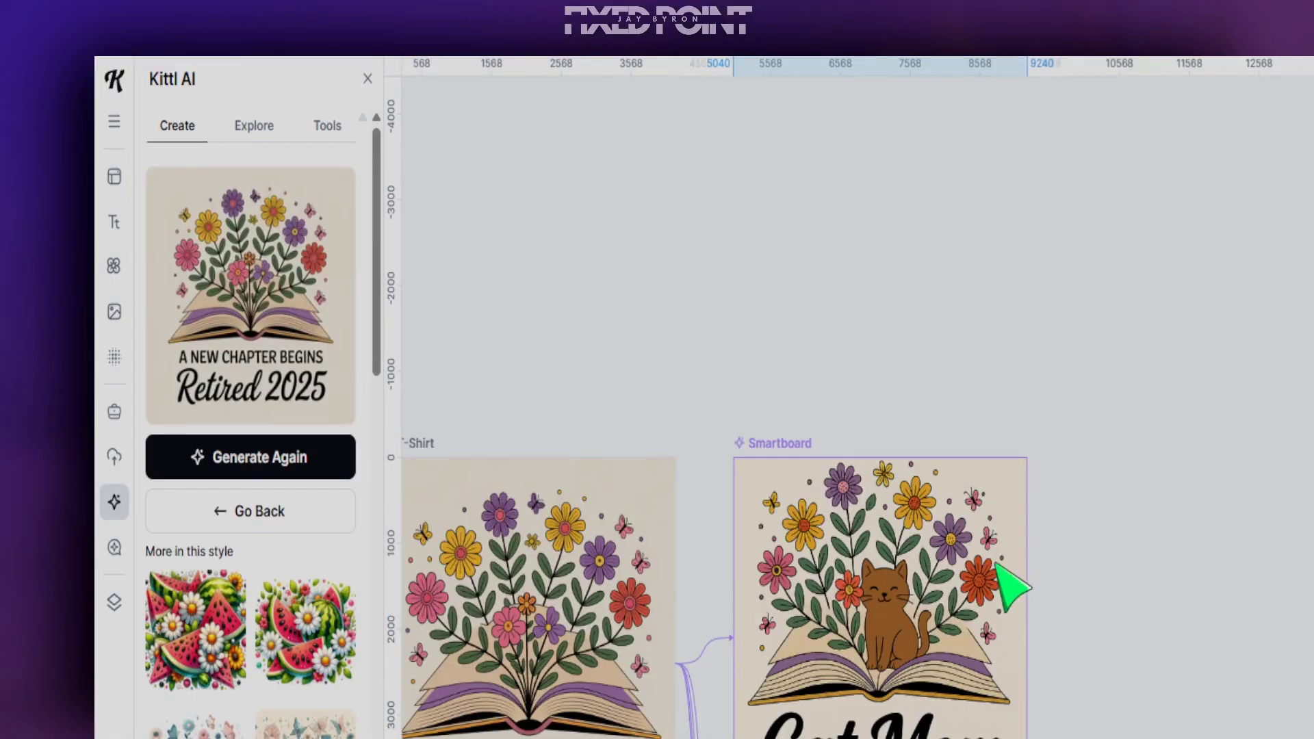
{"action": "scroll", "coordinate": [993, 589], "scroll_direction": "down", "scroll_amount": 3}
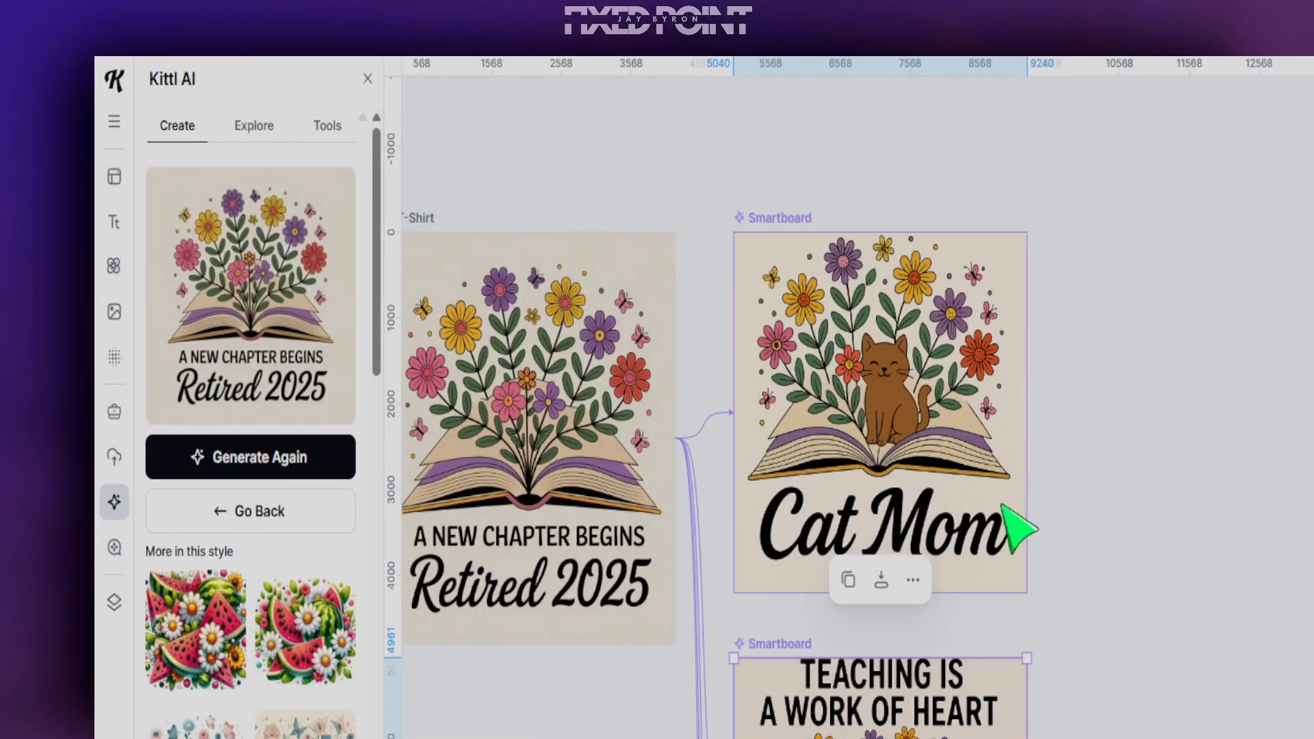
Select the Cat Mom board, close the AI panel and check the Teaching variant
{"action": "left_click", "coordinate": [911, 449]}
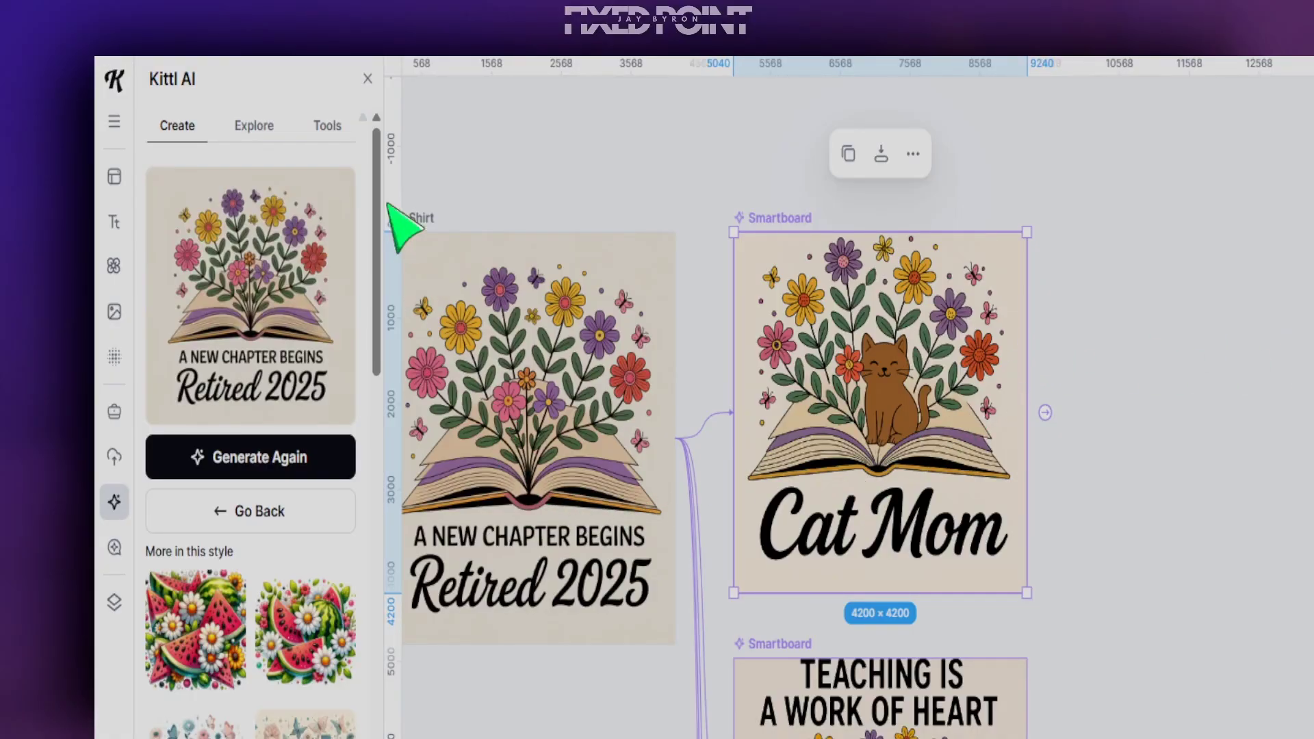
{"action": "left_click", "coordinate": [367, 78]}
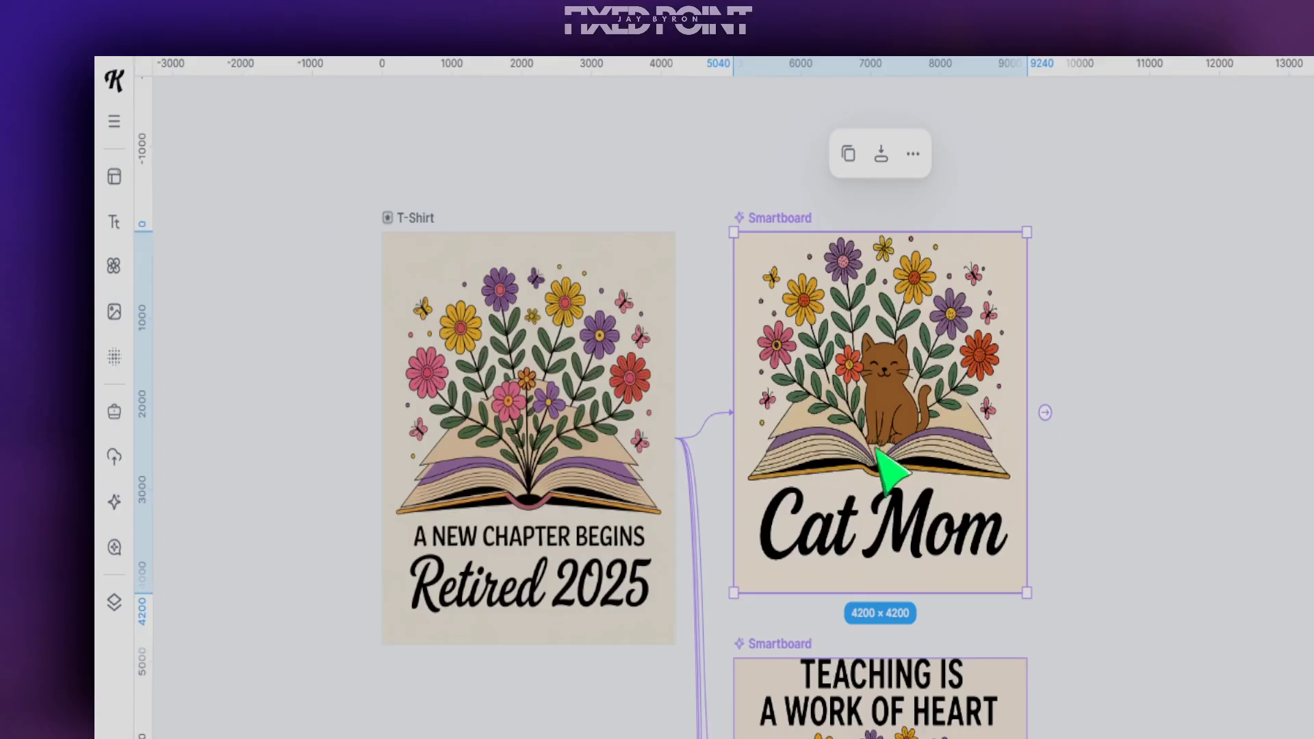
{"action": "scroll", "coordinate": [903, 543], "scroll_direction": "down", "scroll_amount": 5}
{"action": "left_click", "coordinate": [942, 526]}
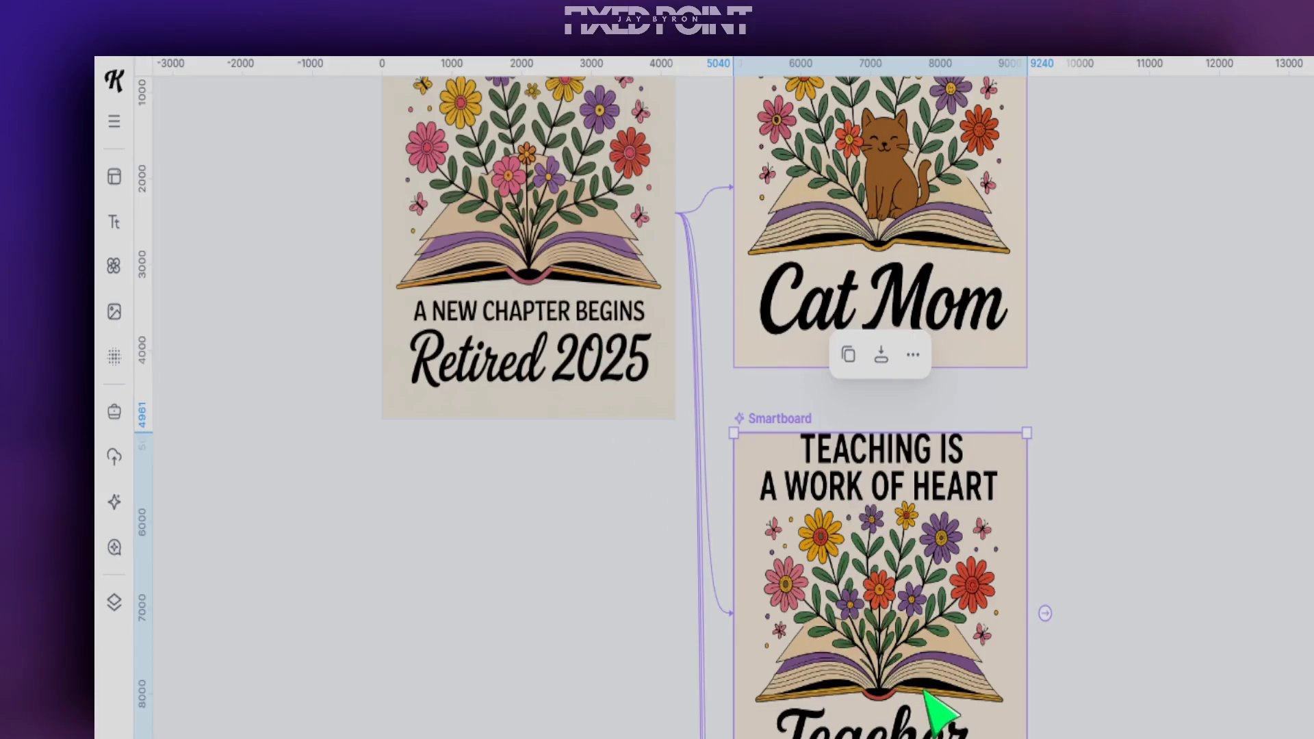
Review the I LOVE READING and 'If My Book Is Open I'm Readin'' variants, then return to Cat Mom
{"action": "scroll", "coordinate": [883, 684], "scroll_direction": "down", "scroll_amount": 8}
{"action": "left_click", "coordinate": [877, 676]}
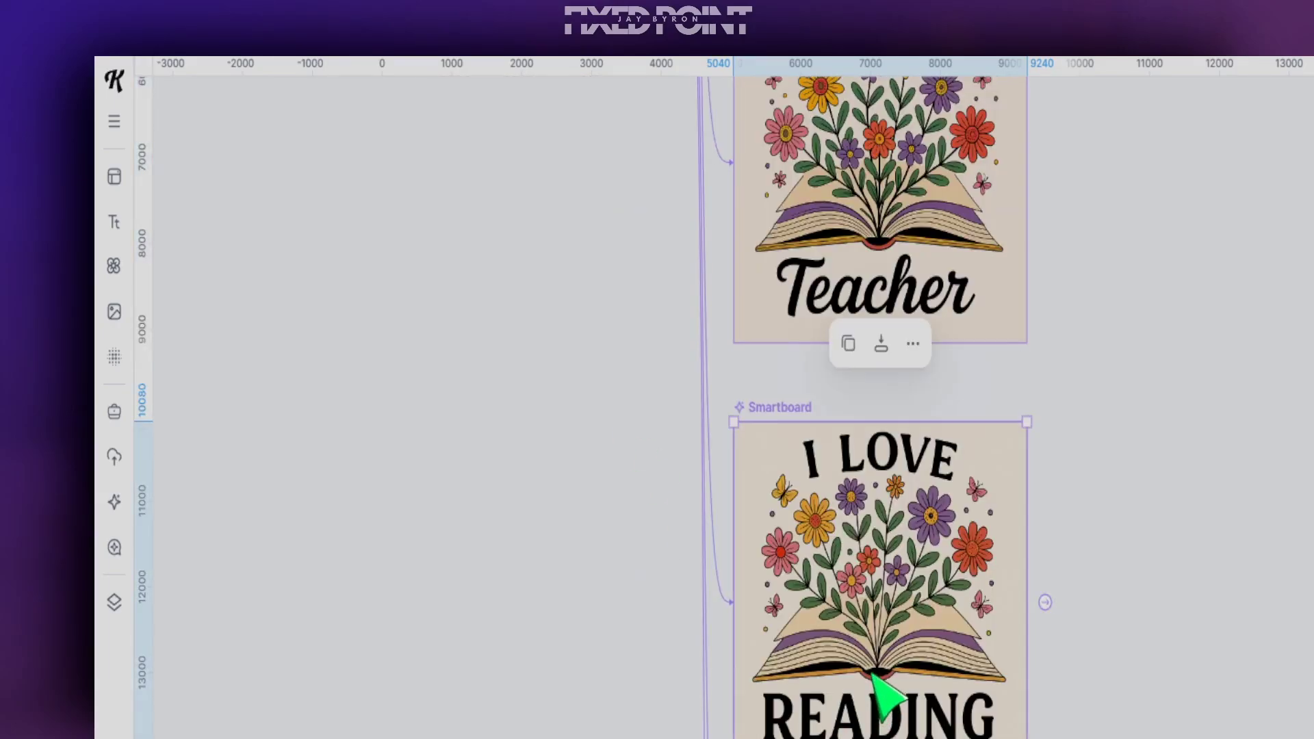
{"action": "scroll", "coordinate": [864, 665], "scroll_direction": "down", "scroll_amount": 3}
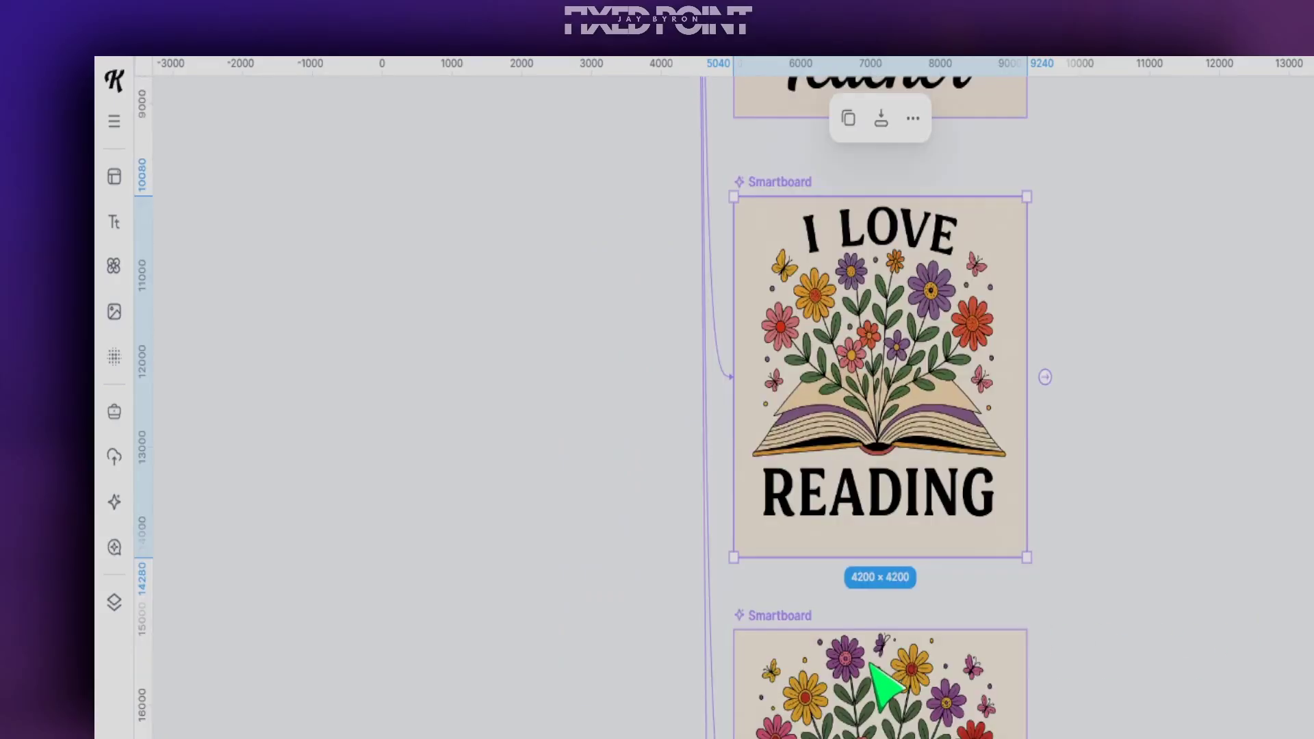
{"action": "scroll", "coordinate": [851, 703], "scroll_direction": "down", "scroll_amount": 6}
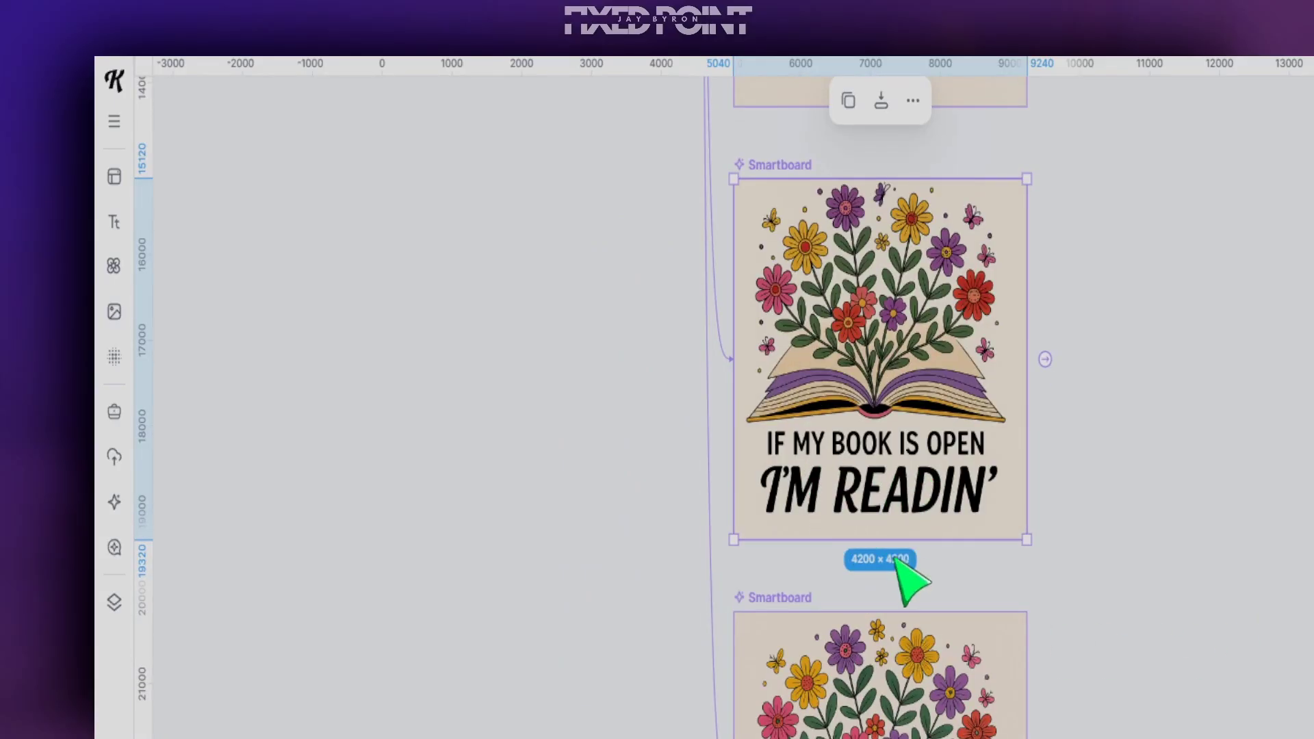
{"action": "left_click", "coordinate": [879, 671]}
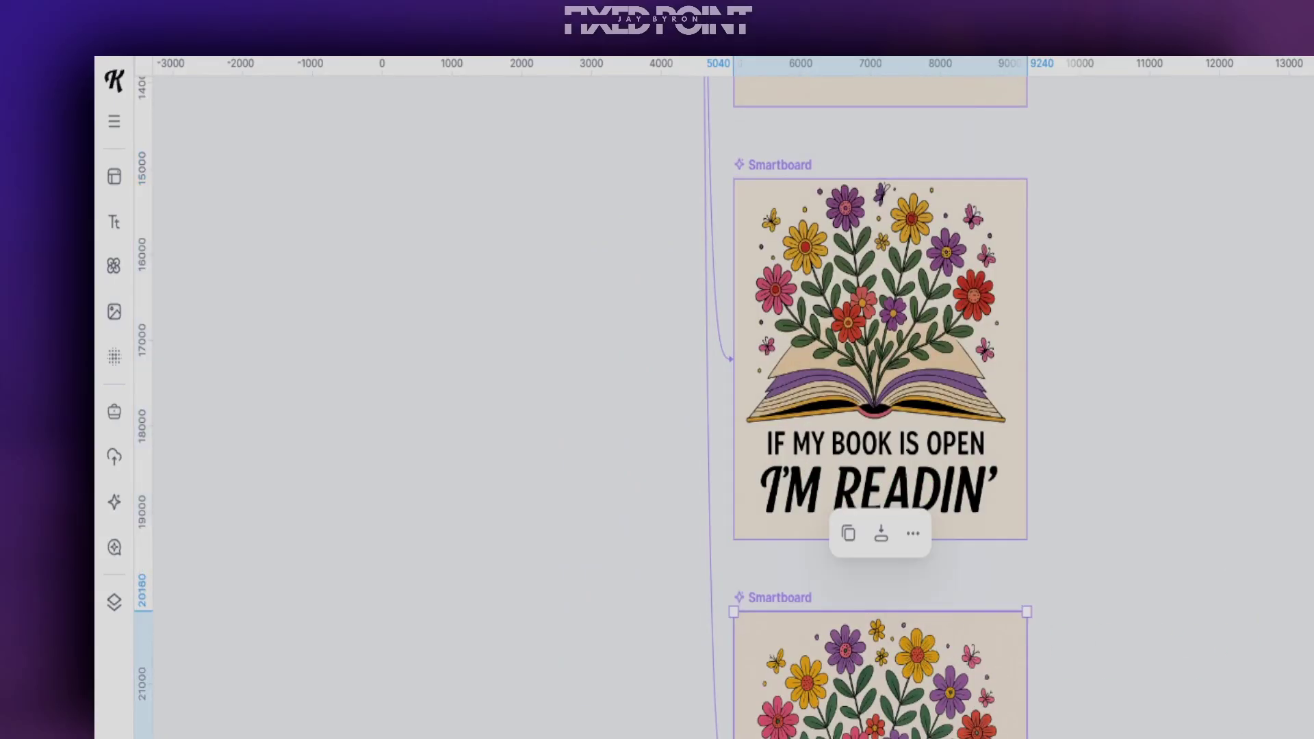
{"action": "scroll", "coordinate": [733, 411], "scroll_direction": "up", "scroll_amount": 18}
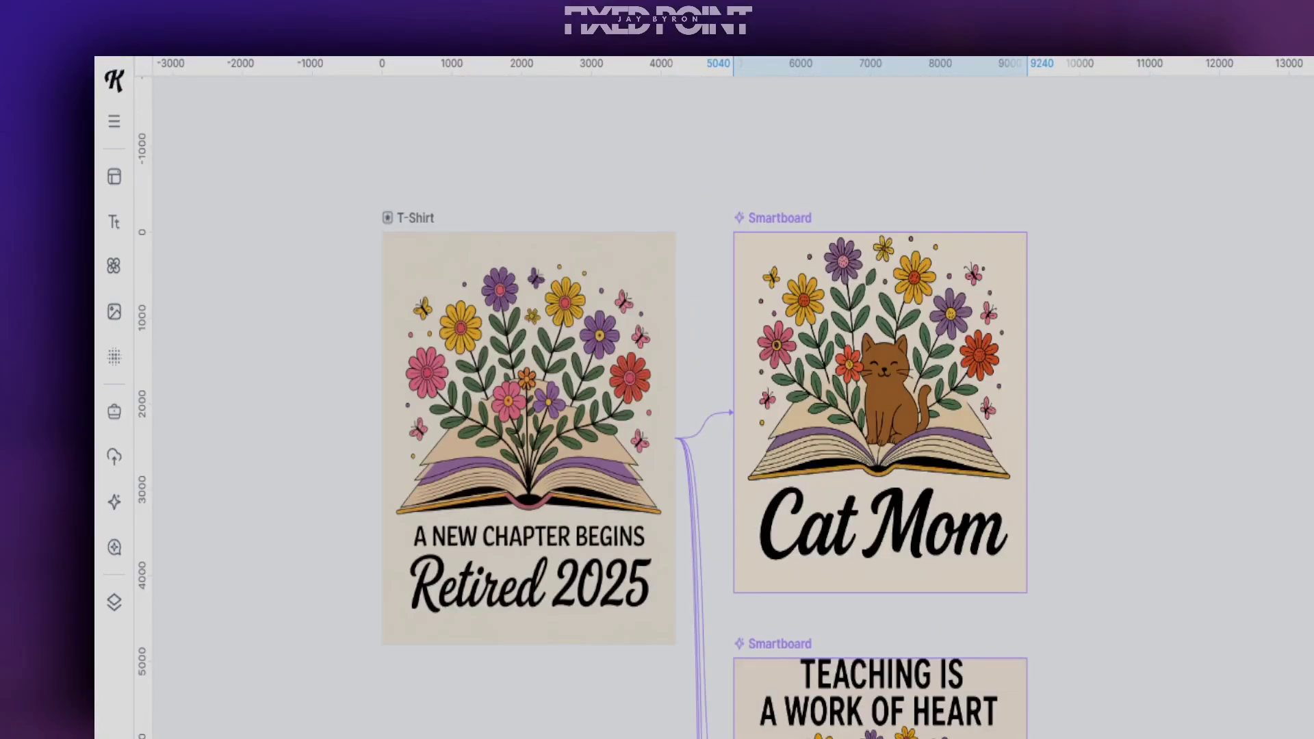
{"action": "scroll", "coordinate": [733, 410], "scroll_direction": "down", "scroll_amount": 10}
{"action": "scroll", "coordinate": [732, 410], "scroll_direction": "up", "scroll_amount": 16}
{"action": "scroll", "coordinate": [732, 411], "scroll_direction": "down", "scroll_amount": 3}
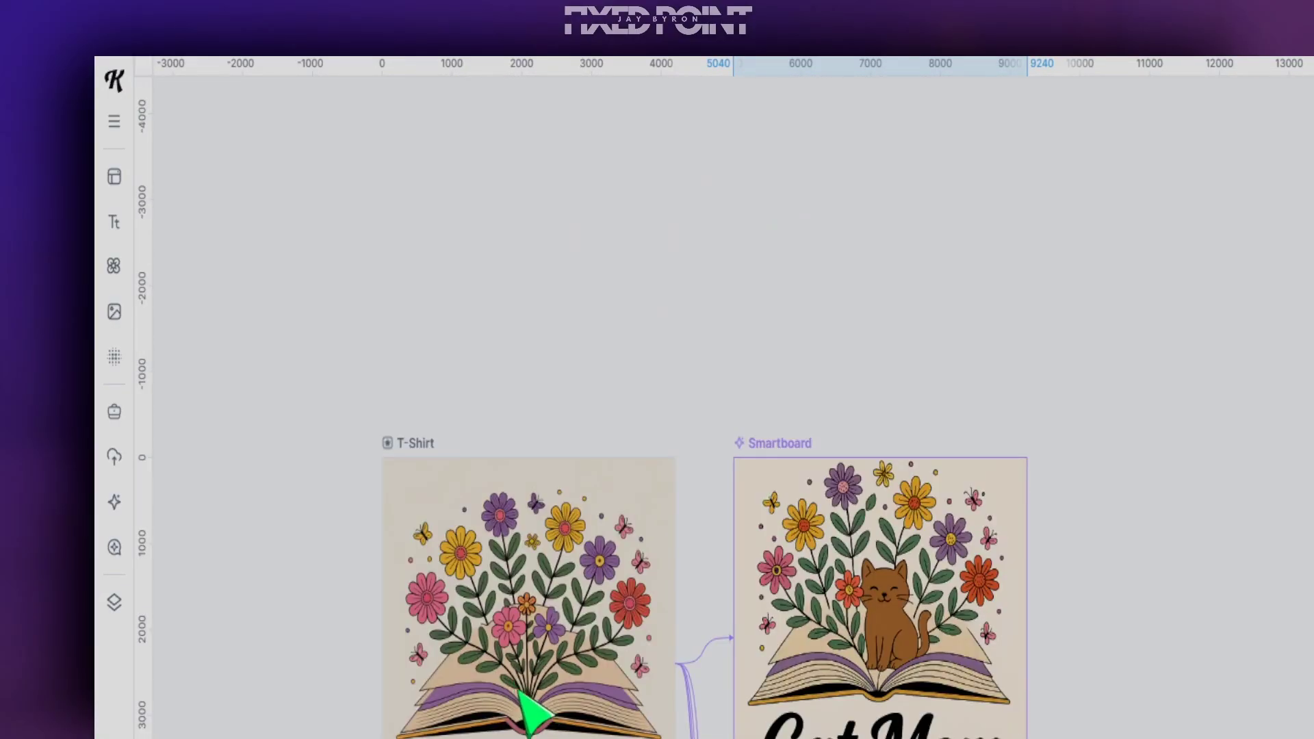
{"action": "left_click", "coordinate": [916, 603]}
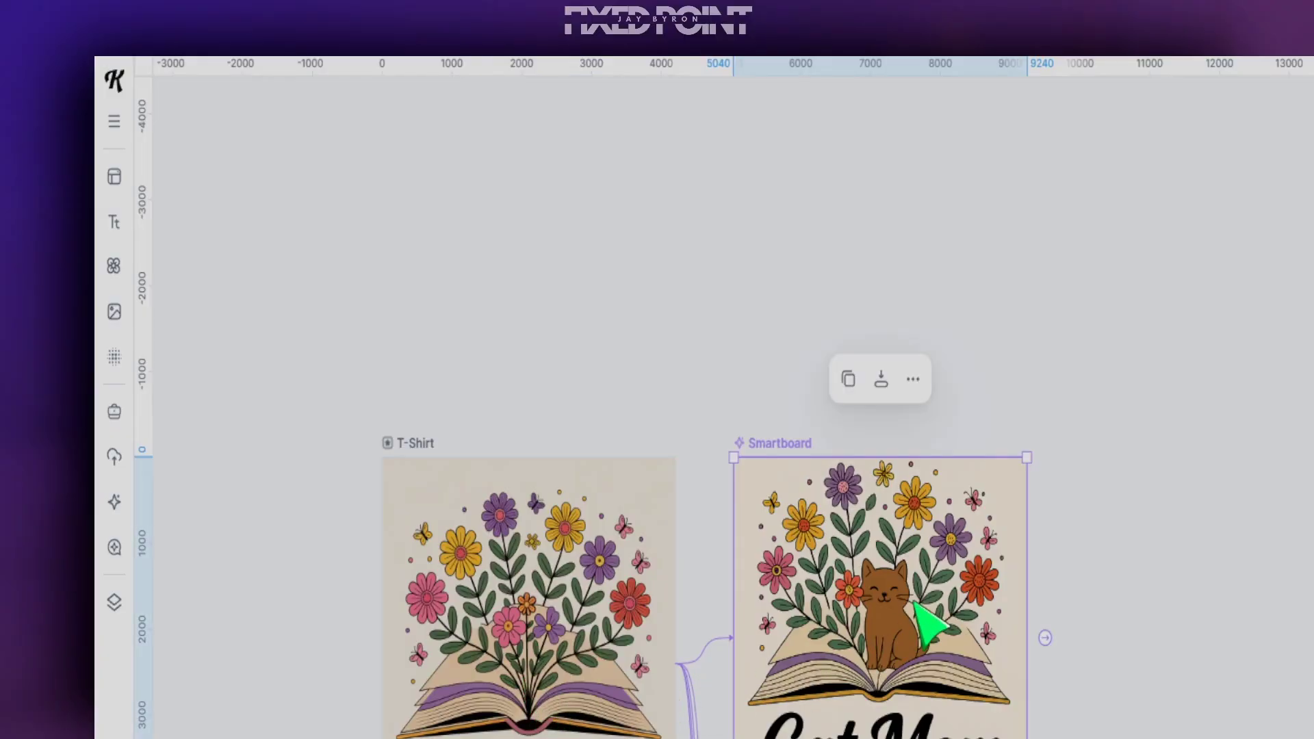